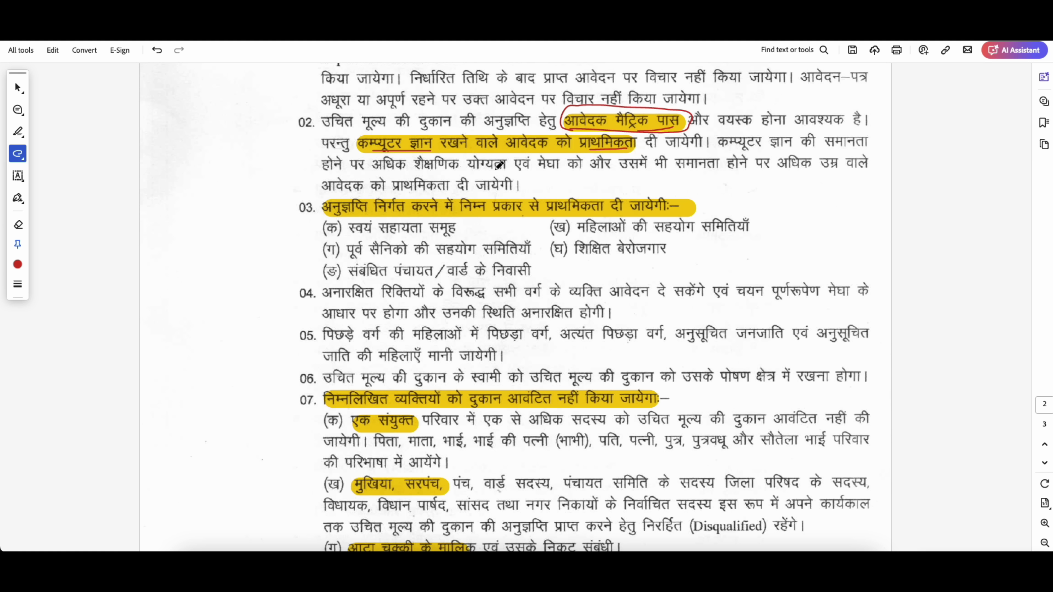
Circle अधिक उम्र in clause 02 in red, and mark the heading's प्राथमिकता and items (क) and (ख) of clause 03.
mouse_move(790, 174)
mouse_down()
mouse_move(822, 174)
mouse_move(833, 145)
mouse_move(767, 155)
mouse_move(819, 139)
mouse_move(814, 147)
mouse_up()
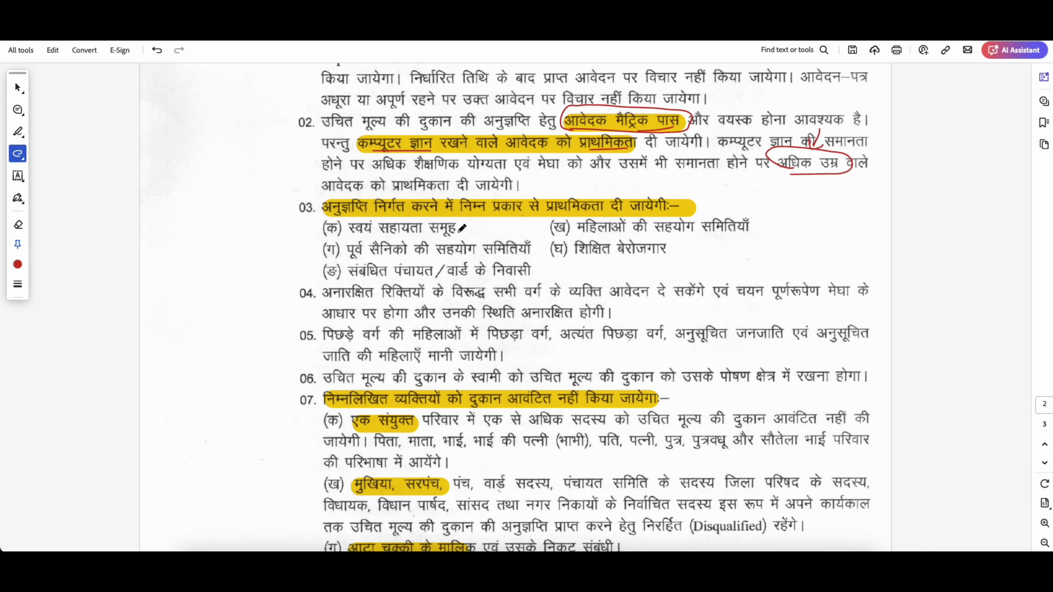
mouse_move(562, 213)
mouse_down()
mouse_move(597, 209)
mouse_move(563, 198)
mouse_up()
drag(470, 227, 482, 224)
drag(582, 234, 729, 233)
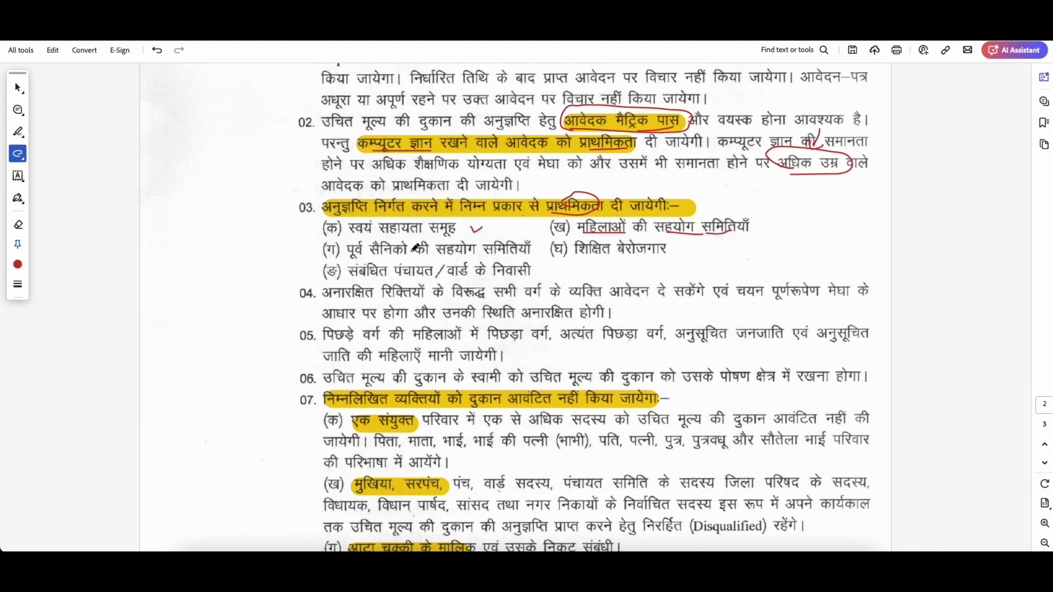
Underline key words of items (ग), (घ) and (ङ) in clause 03 in red and tick item (ङ).
drag(350, 257, 472, 247)
drag(578, 256, 660, 248)
drag(356, 274, 404, 271)
drag(533, 273, 545, 265)
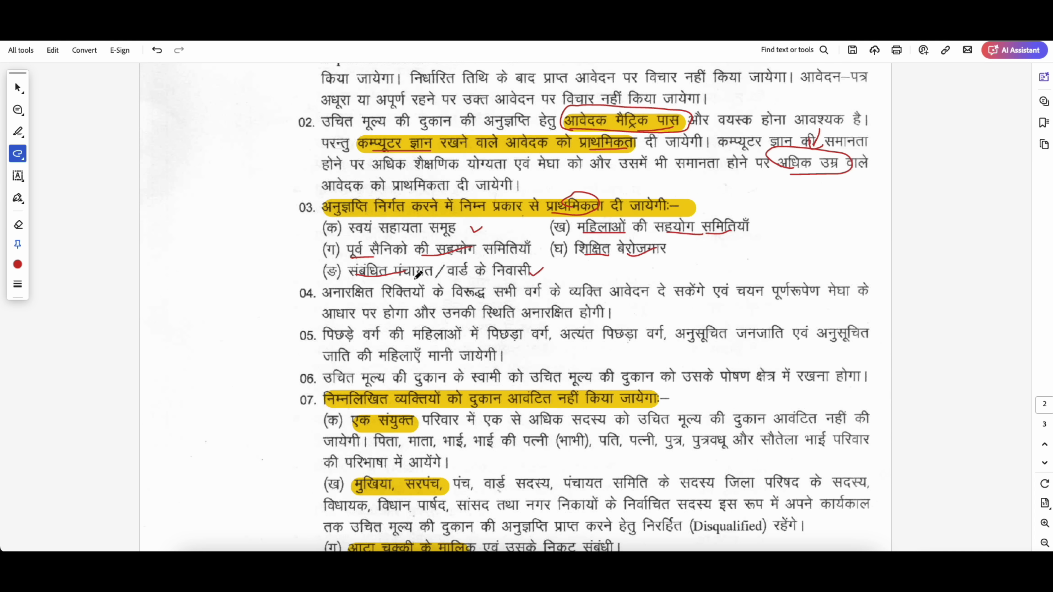
drag(429, 271, 456, 272)
drag(530, 272, 558, 260)
Underline आवंटित in the heading of clause 07 and the key words of its items (क) and (ख) in red.
scroll(533, 365, down, 5)
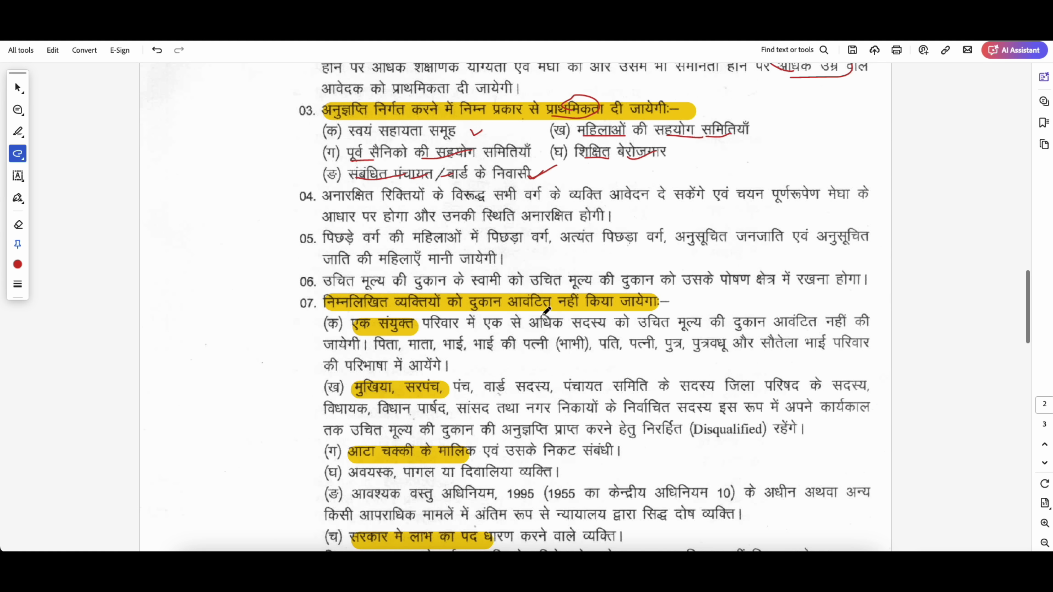
drag(516, 310, 564, 308)
scroll(510, 365, down, 1)
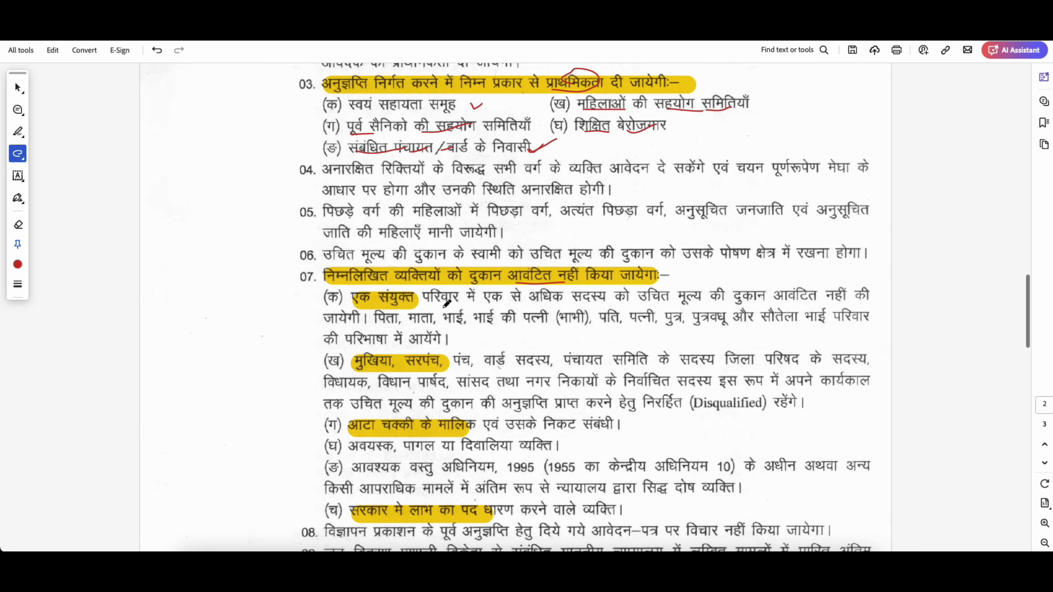
drag(430, 306, 459, 305)
drag(527, 307, 554, 305)
scroll(532, 336, down, 1)
drag(354, 351, 563, 348)
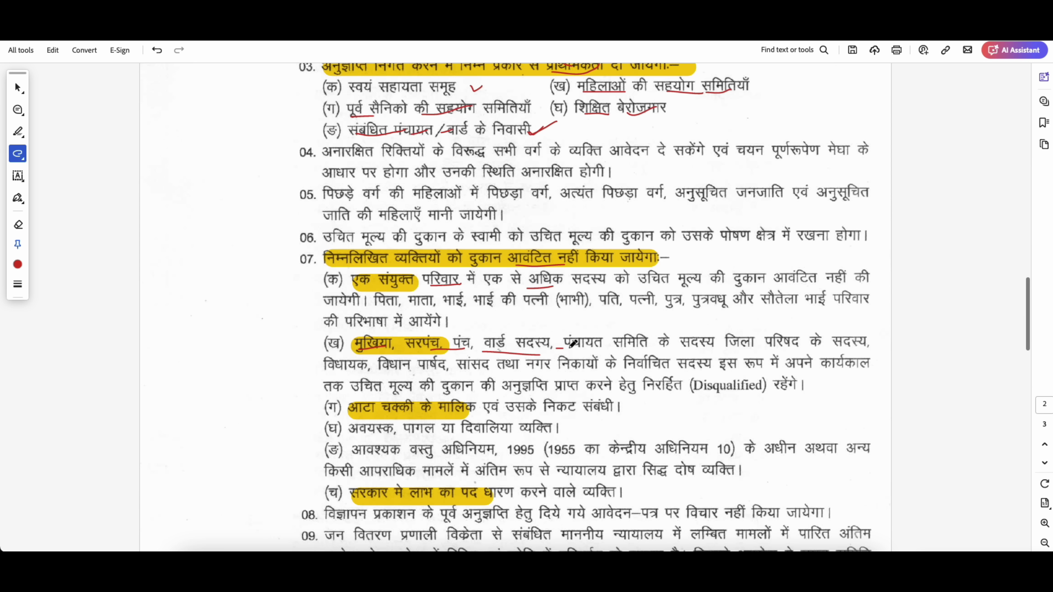
Mark the key words of items (ग), (घ) and (च) of clause 07 in red and tick item (च).
scroll(572, 343, down, 2)
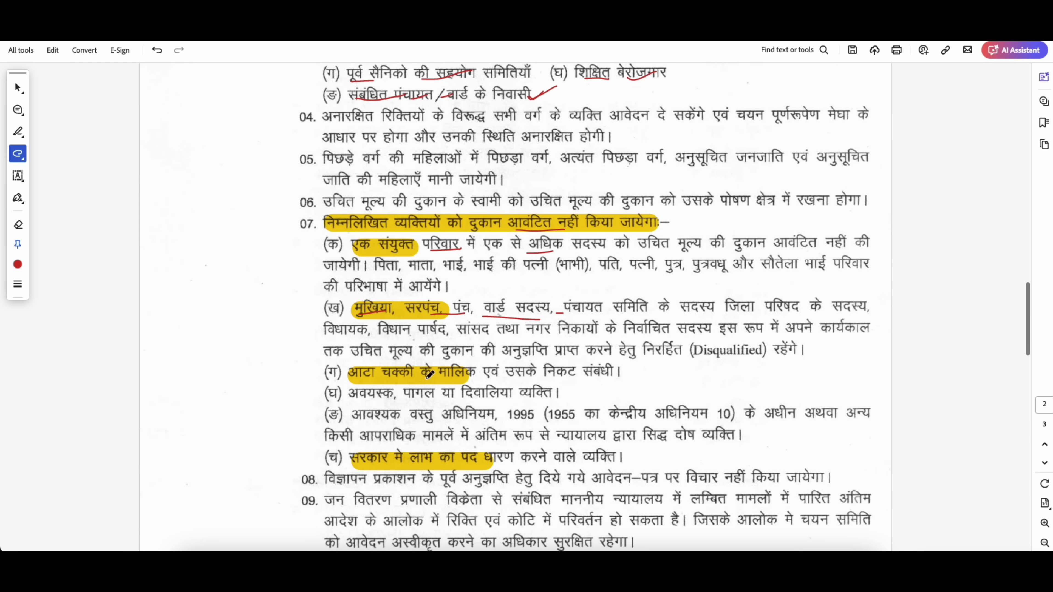
drag(353, 388, 426, 388)
scroll(496, 371, down, 1)
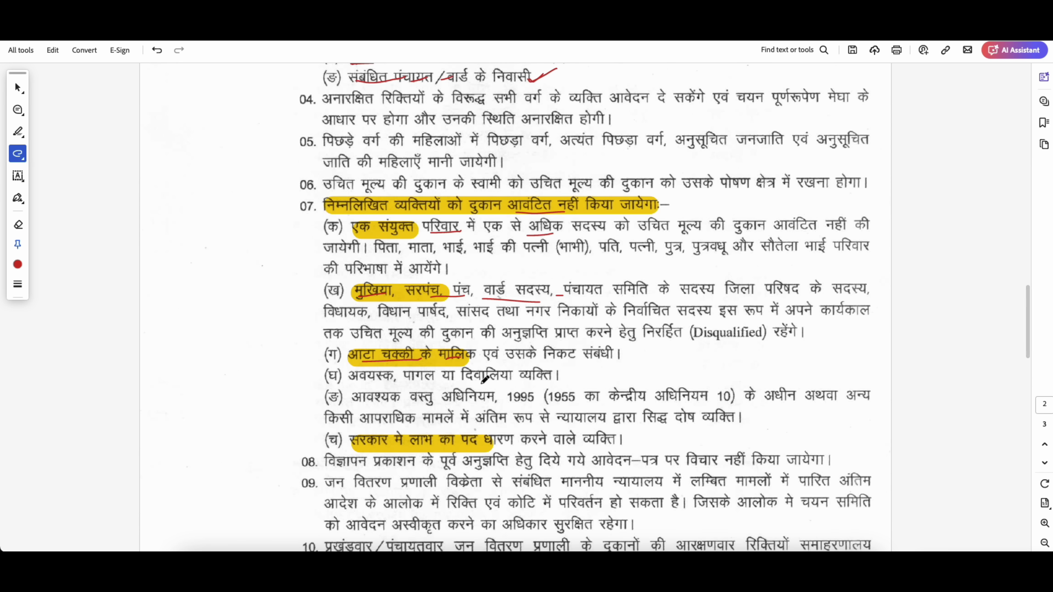
drag(362, 386, 554, 369)
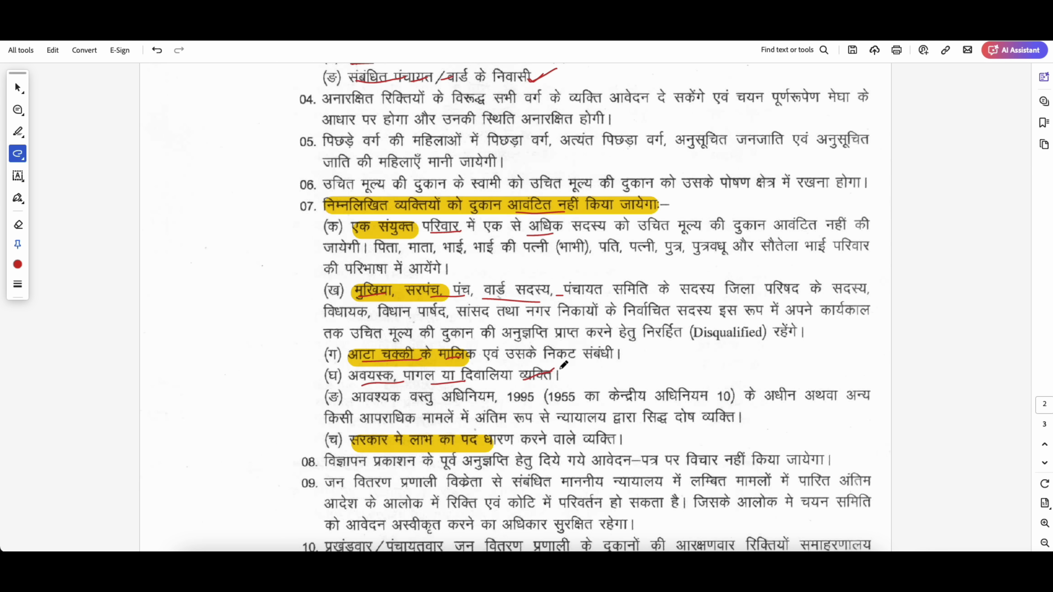
scroll(562, 365, down, 2)
drag(352, 401, 387, 401)
drag(410, 401, 507, 394)
drag(631, 398, 664, 382)
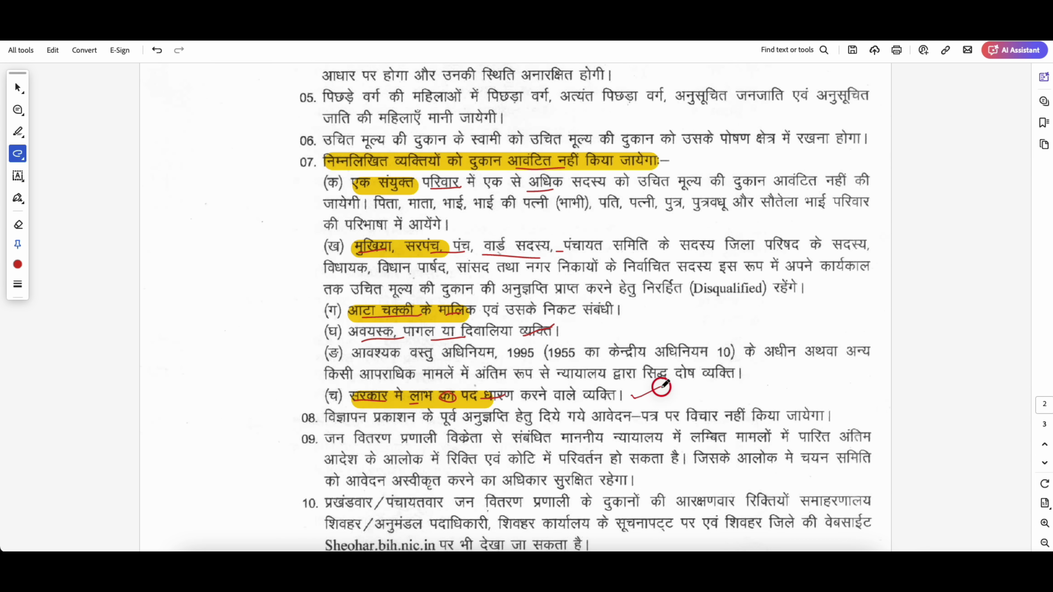
On page 3, mark इच्छुक आवेदक and circle the date 15.07.2025 in red with an arrow pointing to it.
scroll(620, 401, down, 3)
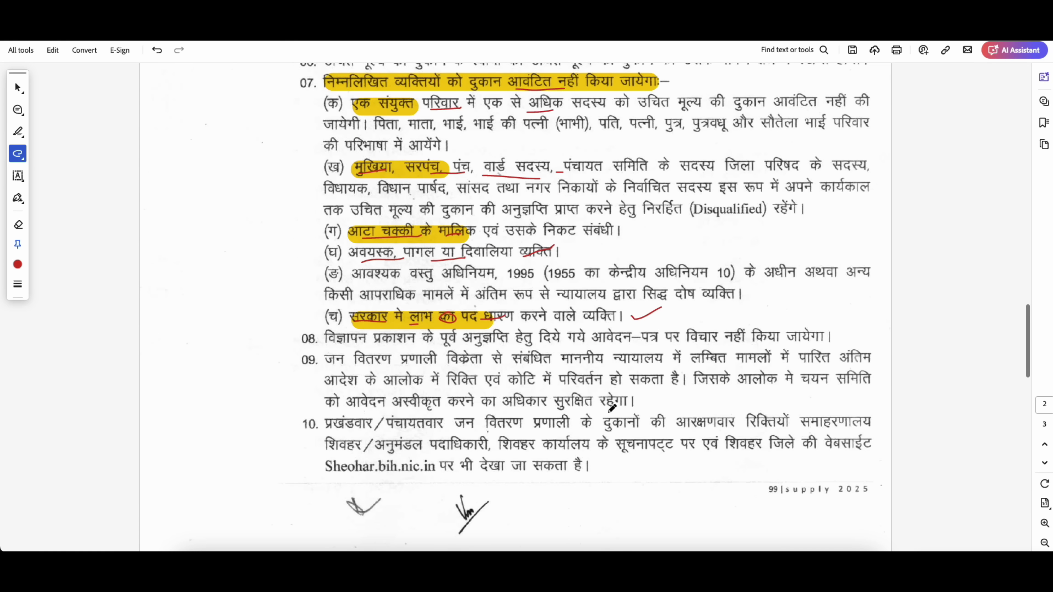
scroll(612, 408, down, 10)
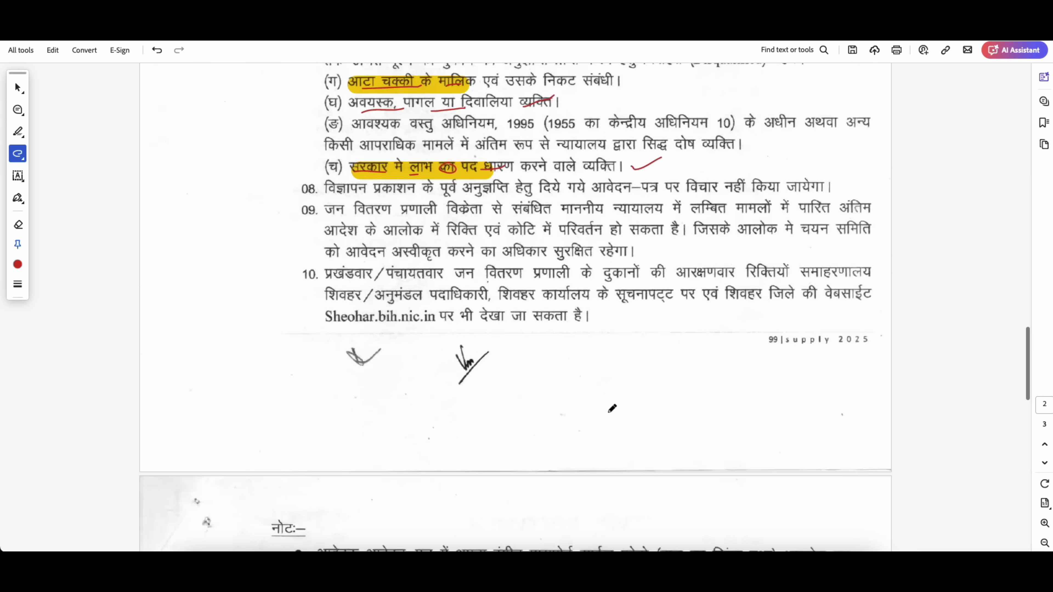
scroll(612, 408, down, 13)
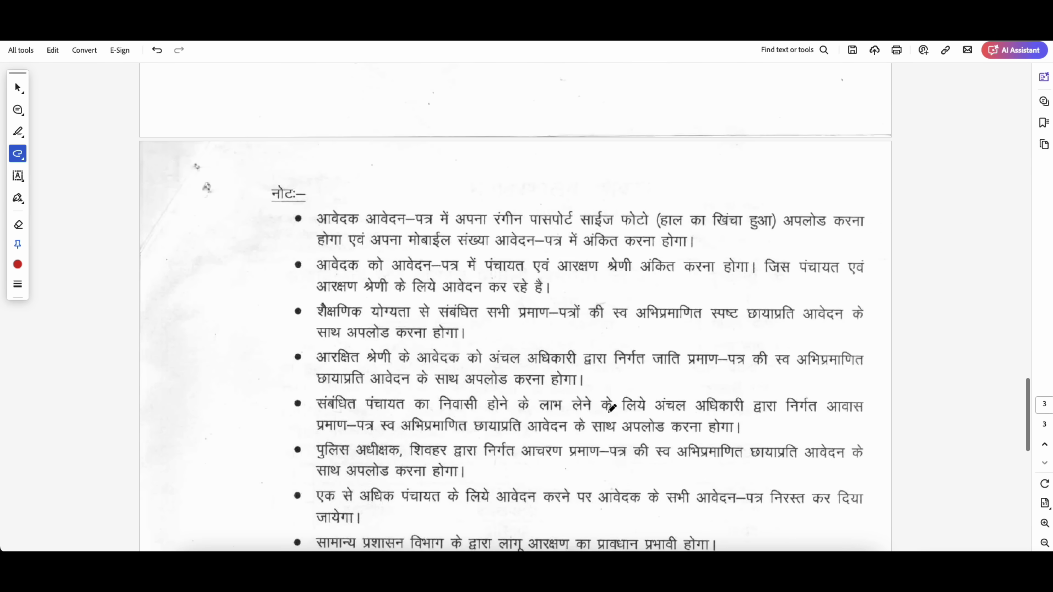
scroll(612, 409, down, 7)
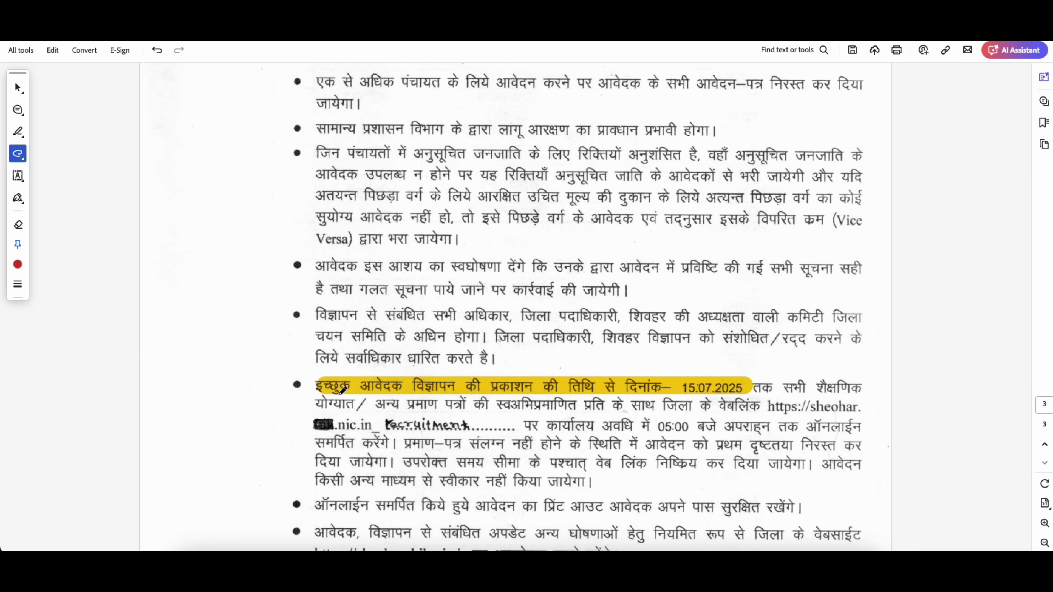
mouse_move(342, 390)
mouse_down()
mouse_move(393, 398)
mouse_move(326, 384)
mouse_move(370, 388)
mouse_up()
mouse_move(687, 396)
mouse_down()
mouse_move(740, 392)
mouse_move(705, 365)
mouse_move(686, 381)
mouse_move(701, 357)
mouse_move(717, 364)
mouse_up()
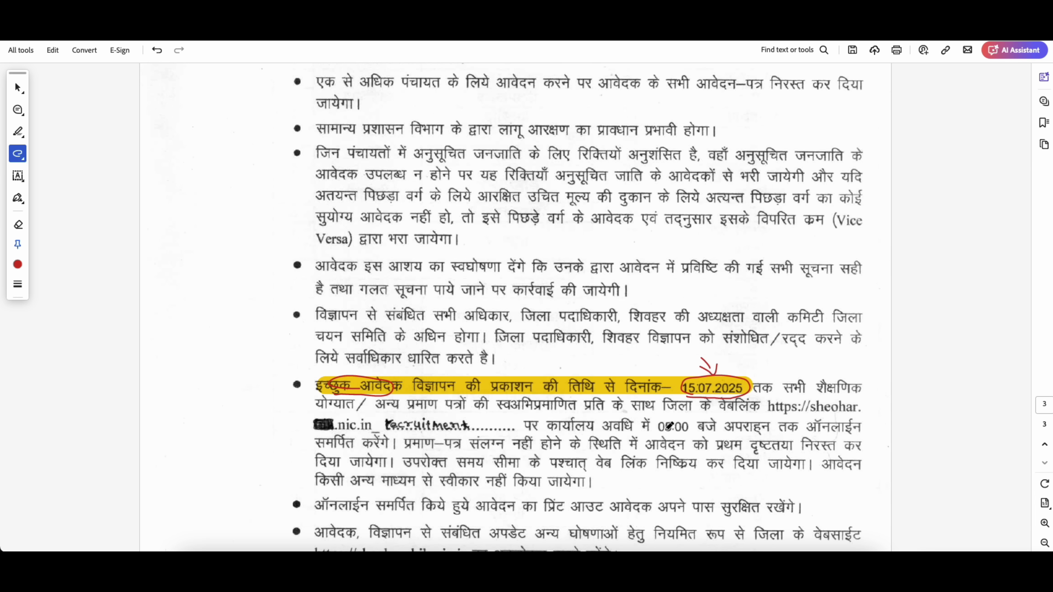
On page 1, circle the vacancy table's four main column headings and tick the first row's vacancy and reservation category.
scroll(670, 425, up, 9)
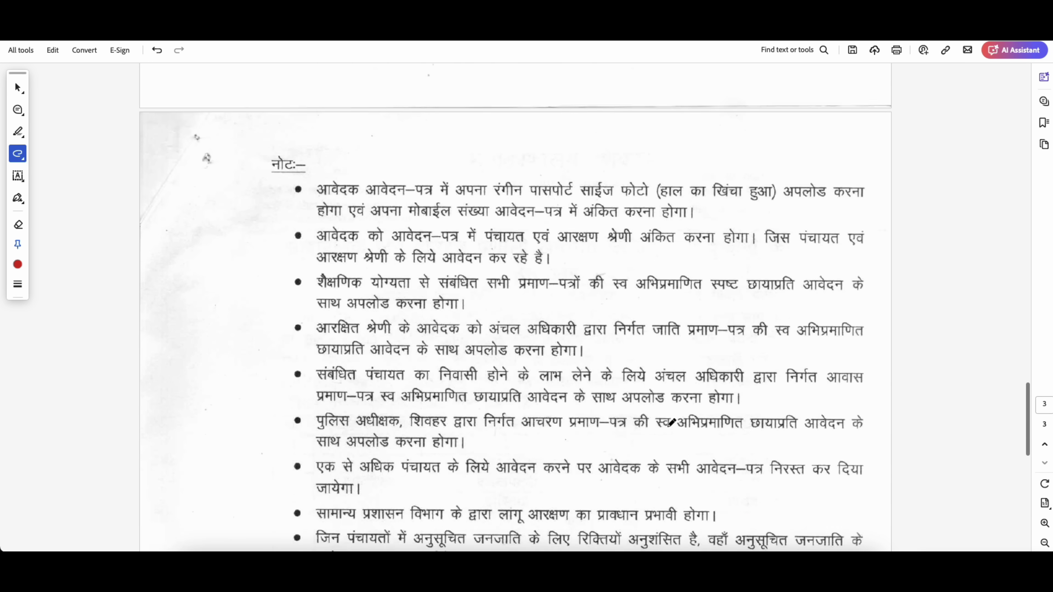
scroll(669, 423, up, 20)
scroll(412, 295, down, 5)
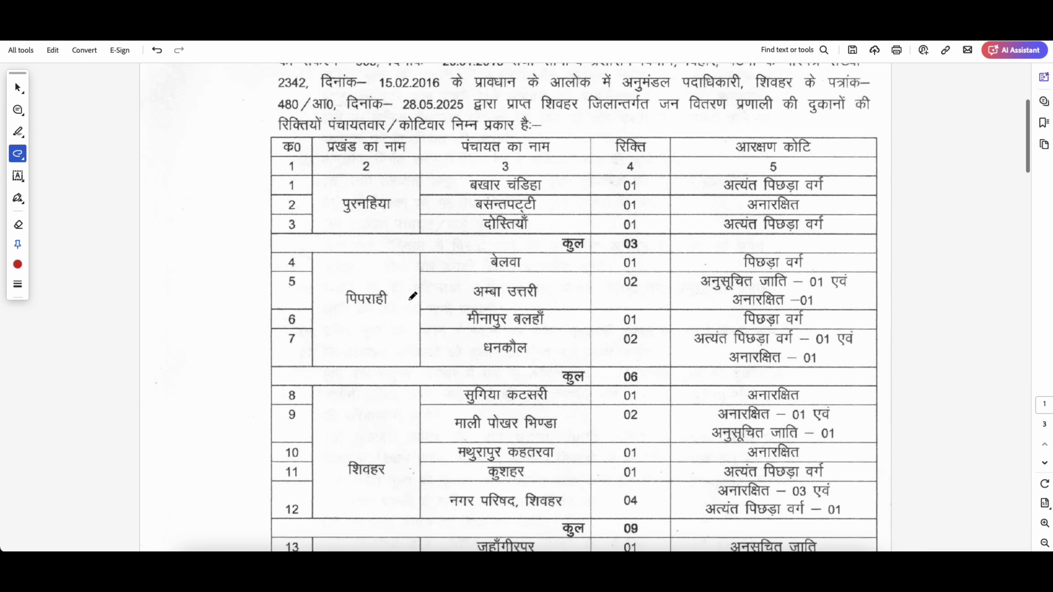
scroll(413, 296, down, 1)
mouse_move(338, 134)
mouse_down()
mouse_move(404, 127)
mouse_move(315, 121)
mouse_move(375, 132)
mouse_up()
mouse_move(468, 132)
mouse_down()
mouse_move(506, 134)
mouse_move(553, 107)
mouse_move(498, 134)
mouse_move(514, 136)
mouse_up()
mouse_move(645, 115)
mouse_down()
mouse_move(609, 137)
mouse_move(641, 131)
mouse_move(654, 158)
mouse_up()
mouse_move(740, 135)
mouse_down()
mouse_move(810, 124)
mouse_move(775, 124)
mouse_up()
drag(822, 165, 843, 158)
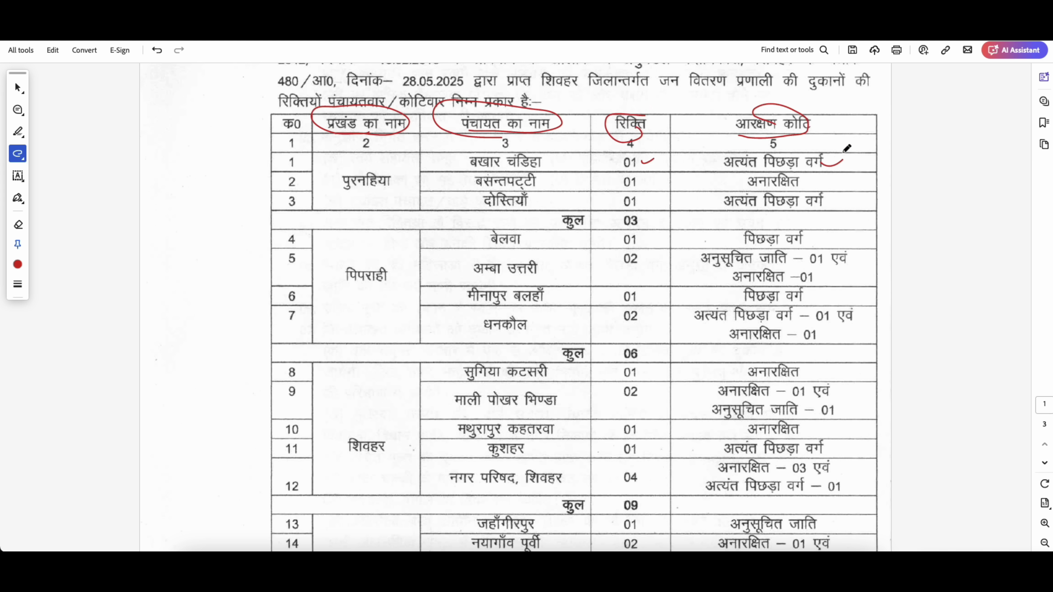
Circle the block name पिपराही, tick बेलवा and underline the block's other three panchayat names in red.
mouse_move(350, 294)
mouse_down()
mouse_move(396, 293)
mouse_move(388, 261)
mouse_move(354, 281)
mouse_up()
drag(523, 243, 541, 236)
drag(478, 284, 549, 274)
drag(475, 304, 548, 304)
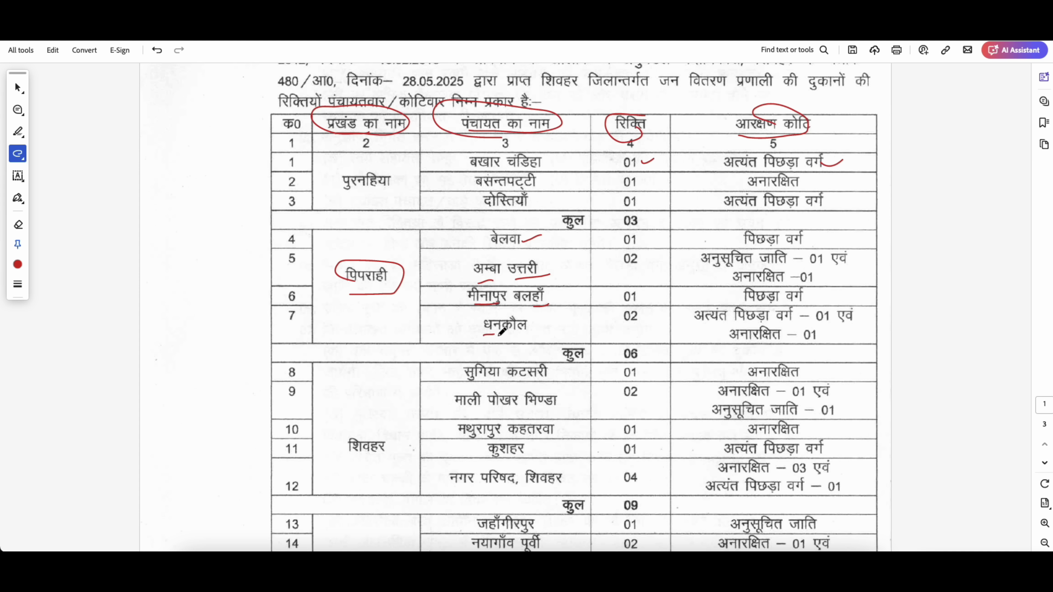
drag(509, 336, 533, 330)
Mark the पिपराही vacancy counts in rows 5 to 7, circle पिछड़ा वर्ग in row 4 and bracket the lower reservation categories.
mouse_move(626, 319)
mouse_down()
mouse_move(644, 319)
mouse_move(625, 295)
mouse_move(652, 298)
mouse_up()
drag(647, 252, 654, 248)
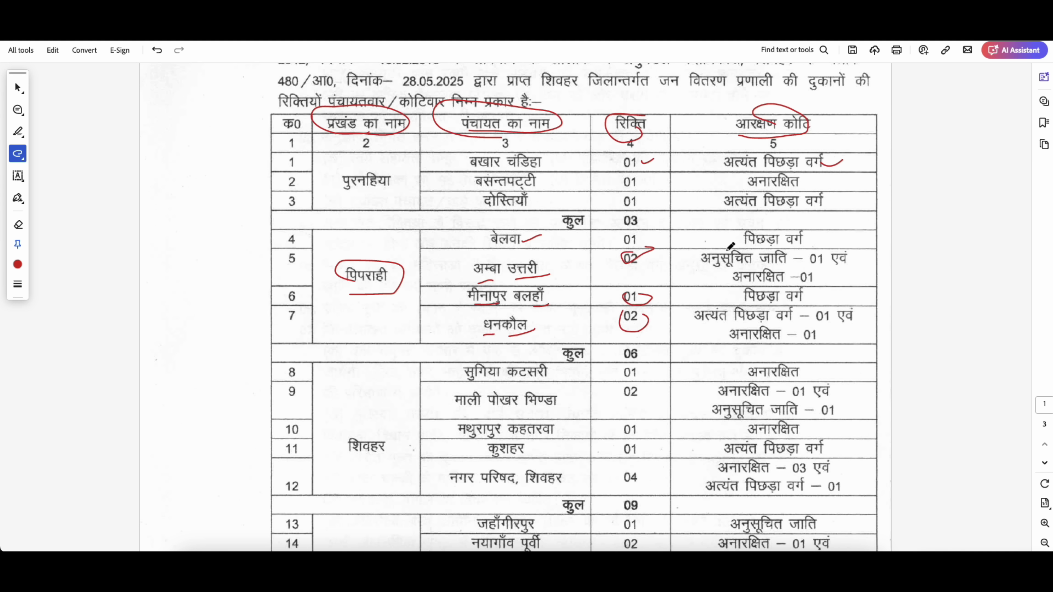
mouse_move(758, 242)
mouse_down()
mouse_move(812, 226)
mouse_move(746, 244)
mouse_up()
mouse_move(823, 228)
mouse_down()
mouse_move(854, 217)
mouse_move(840, 236)
mouse_up()
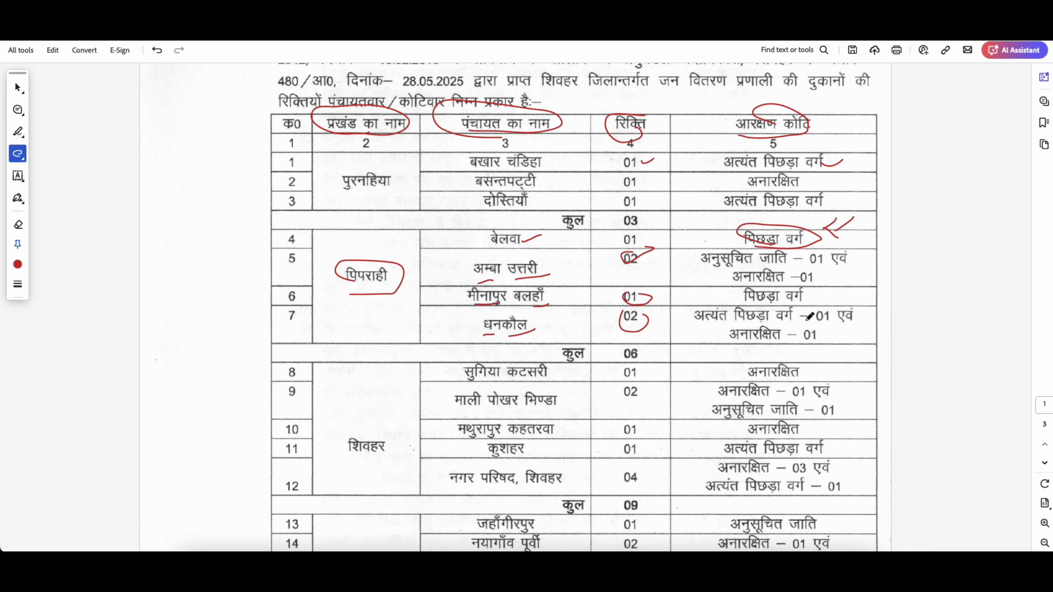
mouse_move(841, 296)
mouse_down()
mouse_move(844, 357)
mouse_move(811, 363)
mouse_up()
Circle the district name शिवहर in the notice's title and draw red arrows pointing to it.
scroll(706, 375, down, 10)
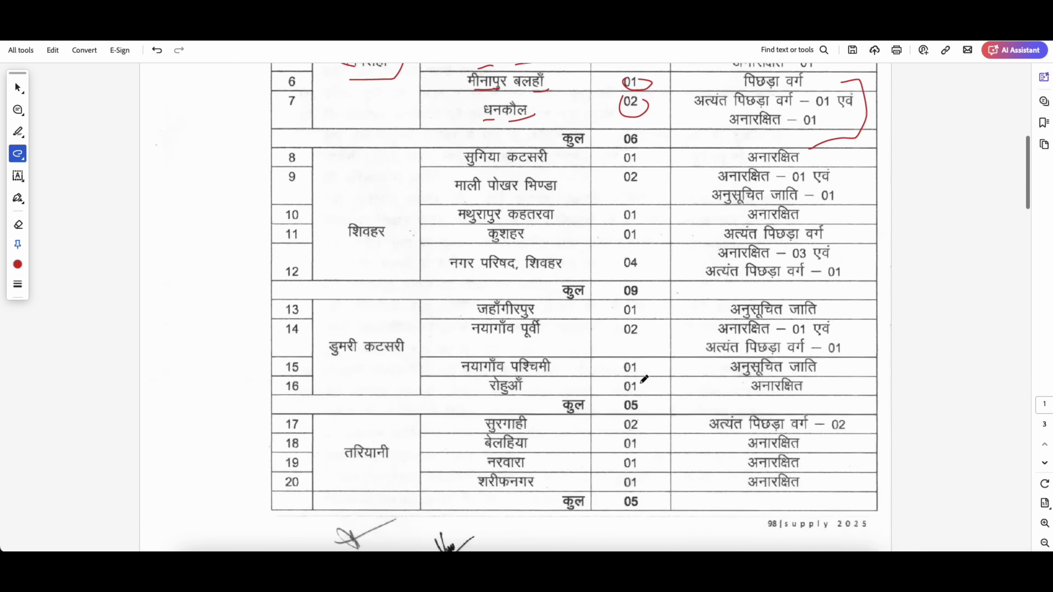
scroll(634, 379, up, 15)
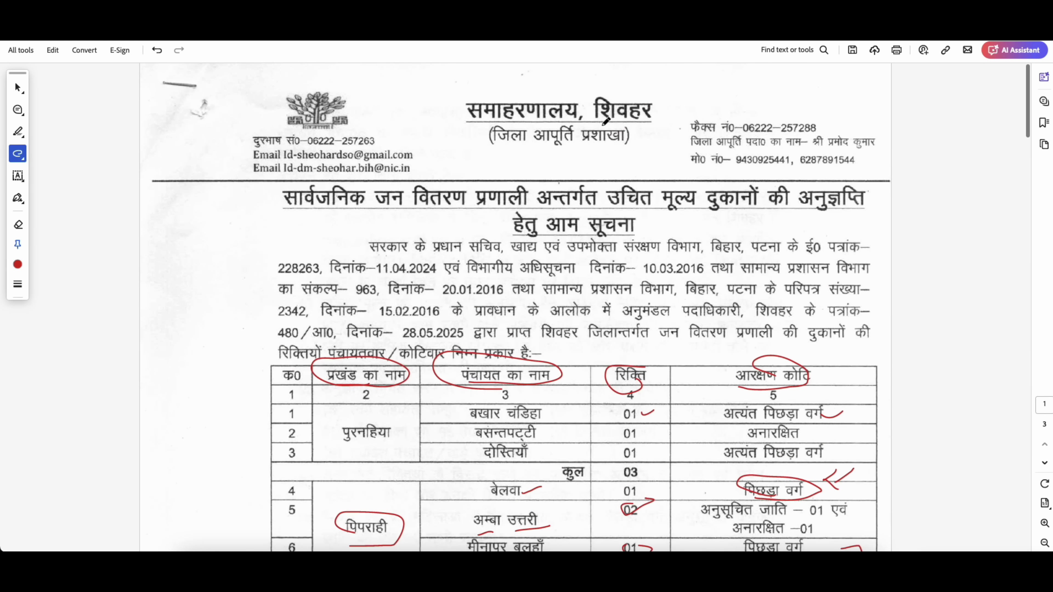
mouse_move(606, 122)
mouse_down()
mouse_move(638, 85)
mouse_move(596, 124)
mouse_move(643, 79)
mouse_move(681, 120)
mouse_up()
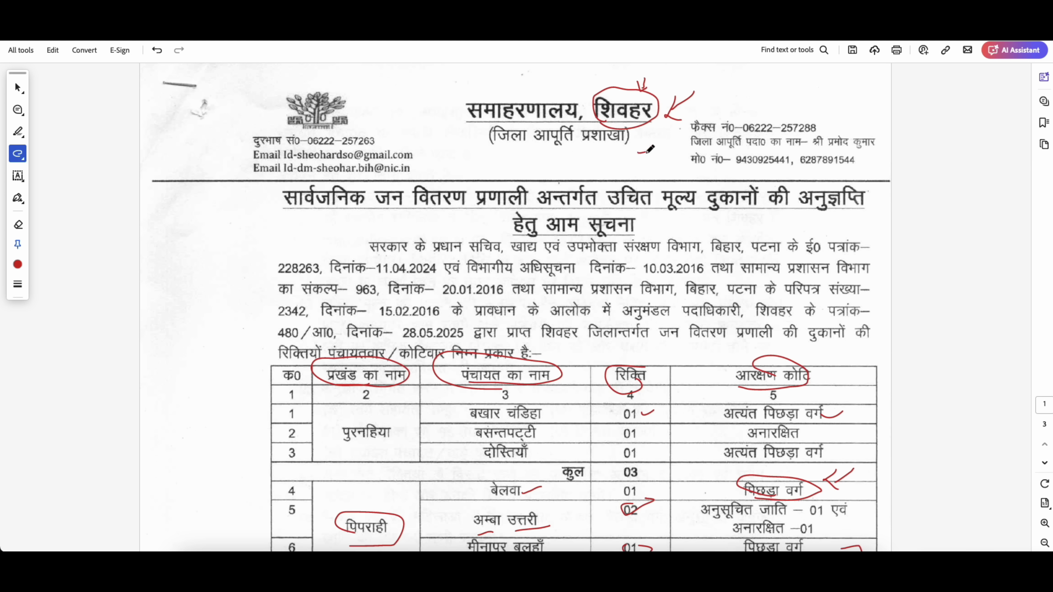
mouse_move(646, 174)
mouse_down()
mouse_move(643, 133)
mouse_move(660, 156)
mouse_up()
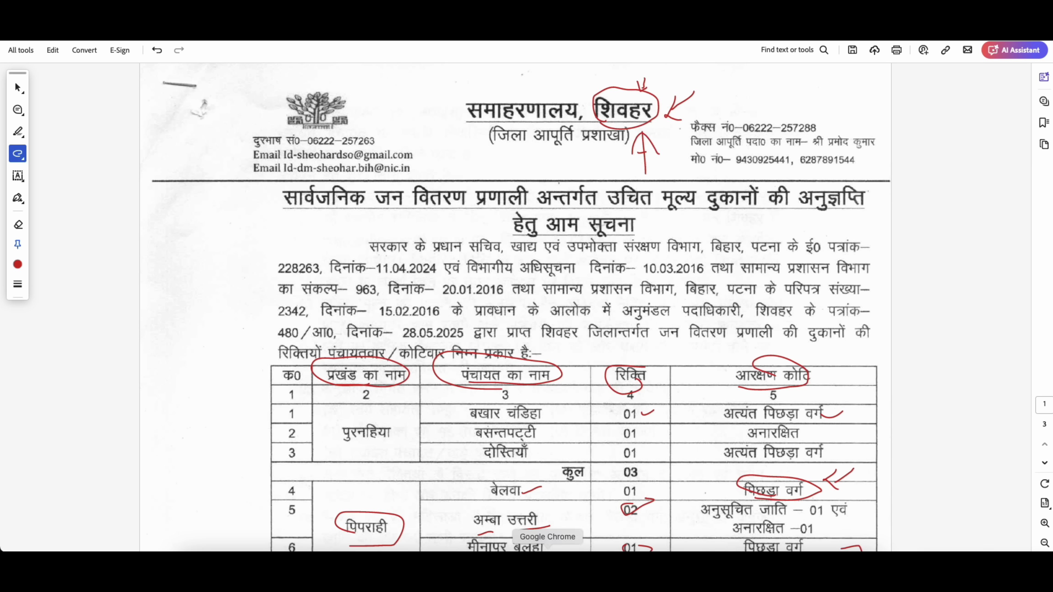
Switch to Chrome and open the Bihar Ration Dealer Vacancy 2025 article from Latest Jobs on the Shiksha Bindu home page.
click(547, 568)
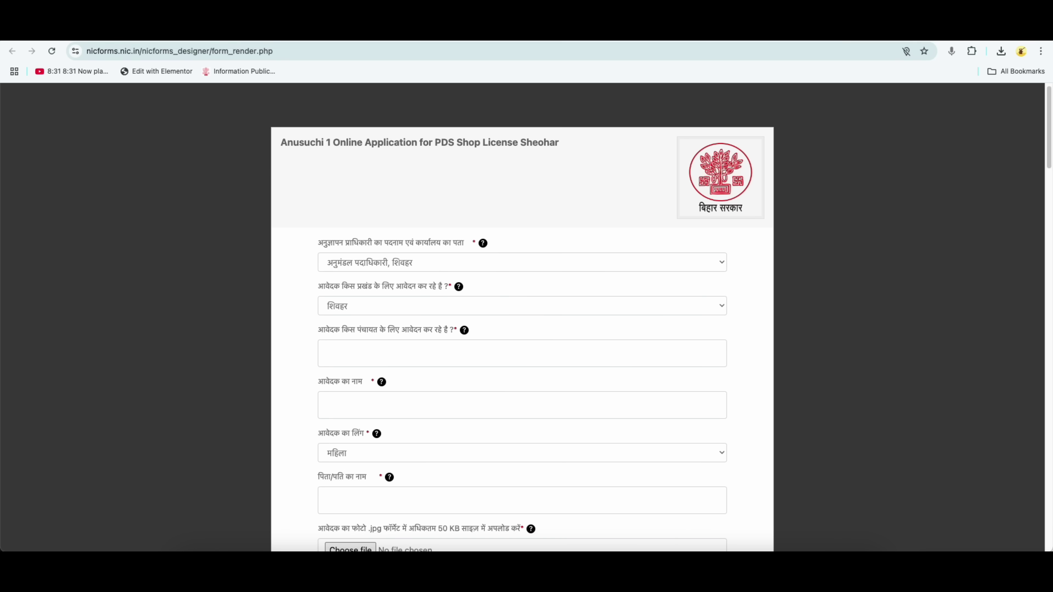
click(199, 31)
click(168, 211)
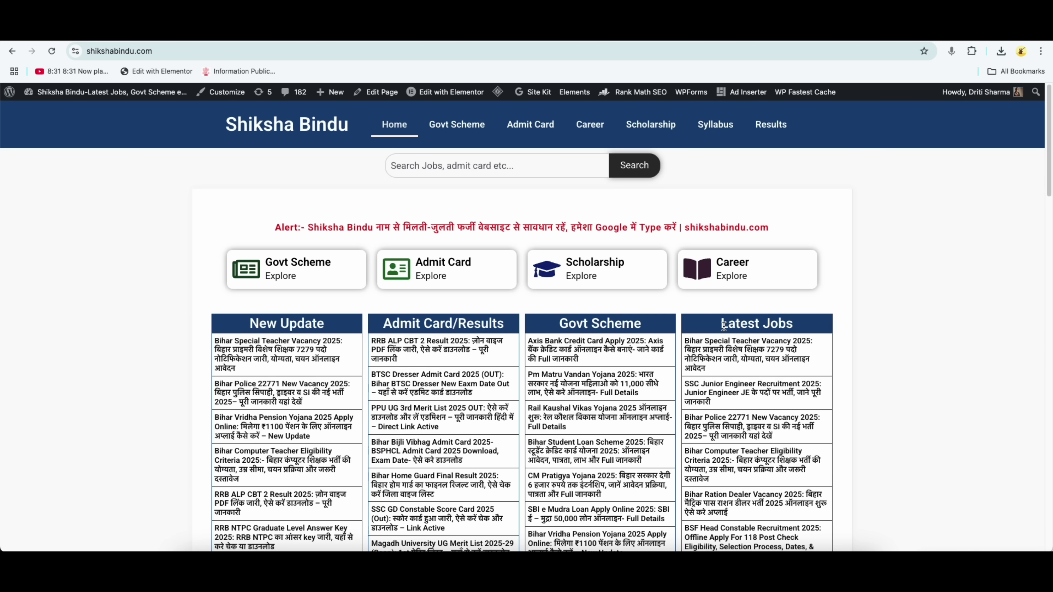
drag(721, 324, 794, 325)
scroll(731, 398, down, 1)
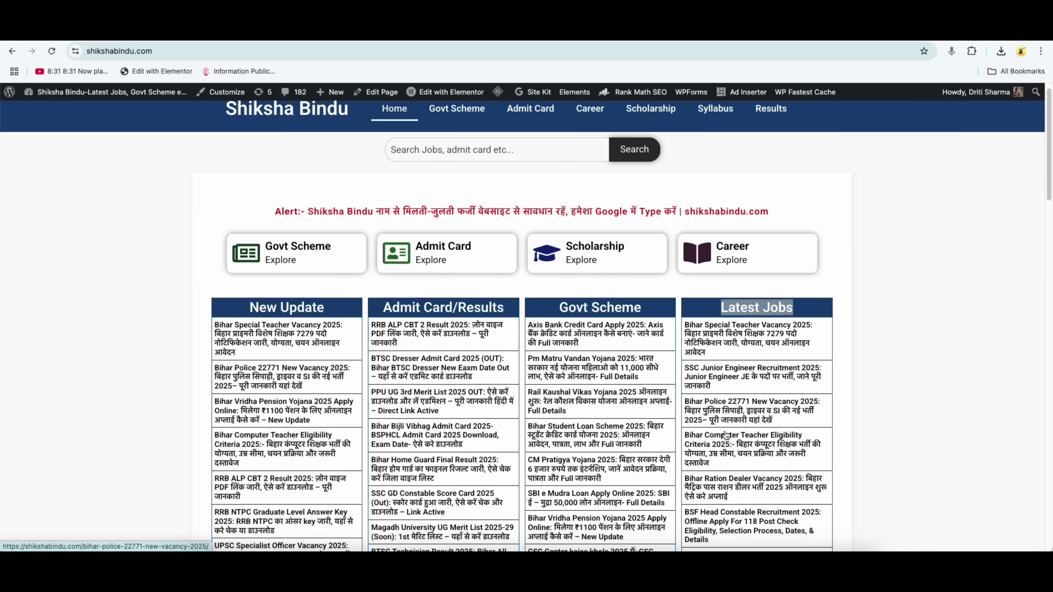
scroll(726, 435, down, 3)
click(774, 435)
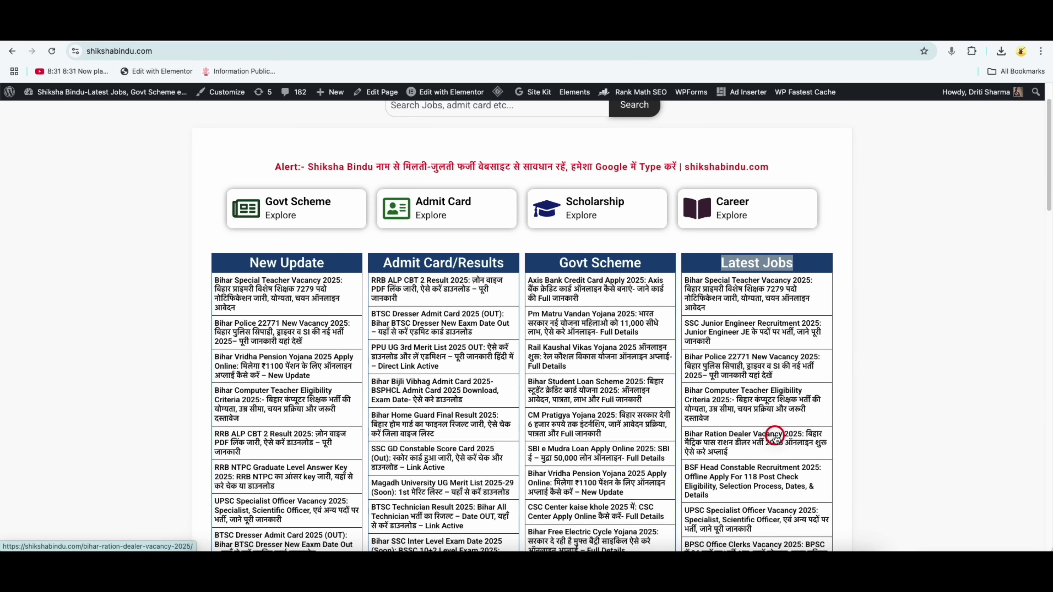
Open the All District NIC Website link from the Important Links table of the Bihar Ration Dealer Vacancy 2025 article.
scroll(414, 382, down, 20)
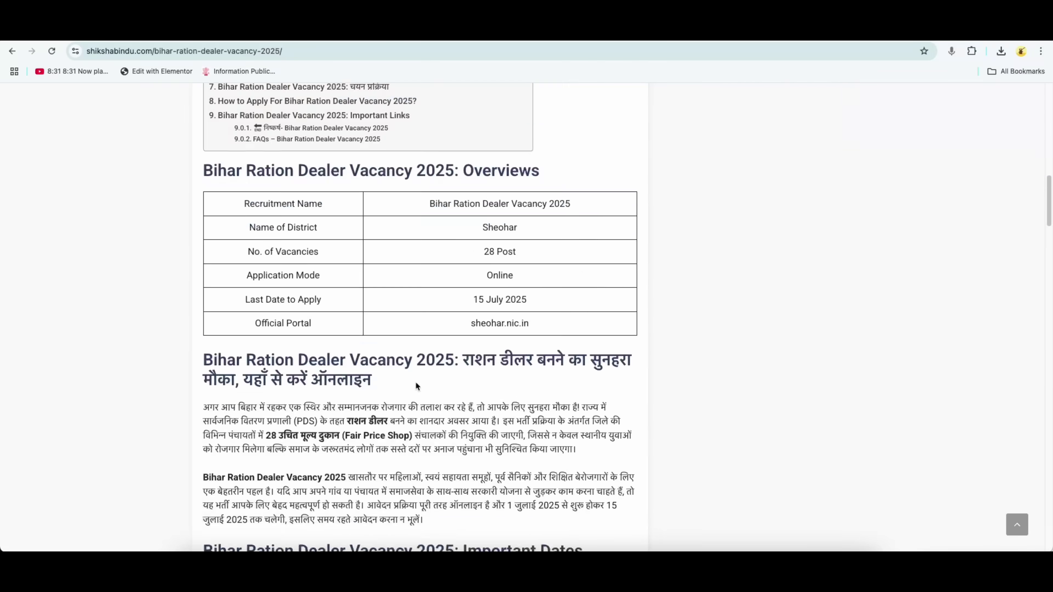
scroll(417, 385, down, 15)
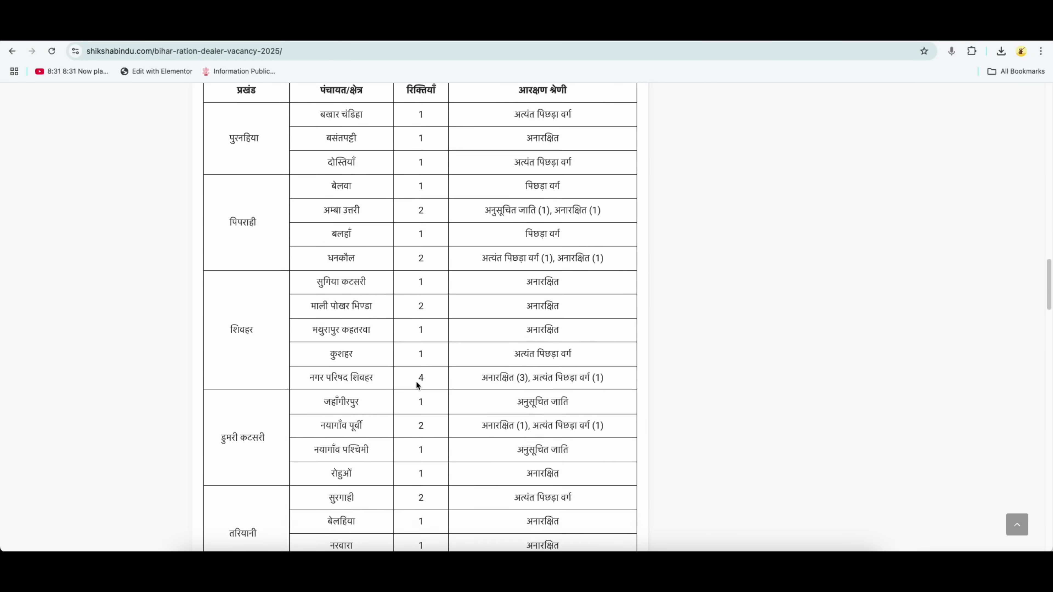
scroll(418, 385, down, 15)
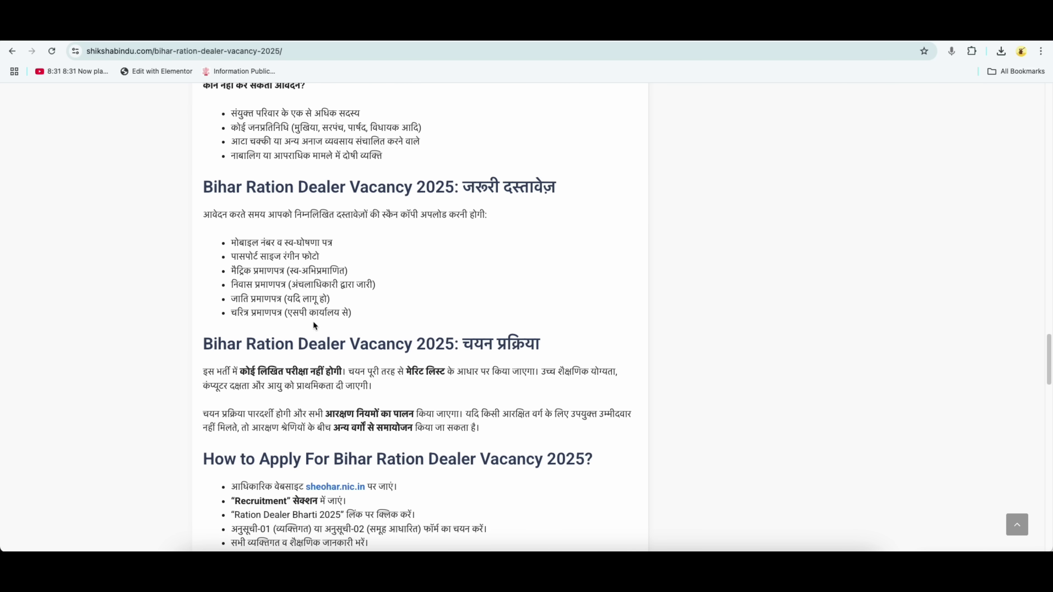
drag(232, 227, 301, 280)
scroll(331, 294, down, 7)
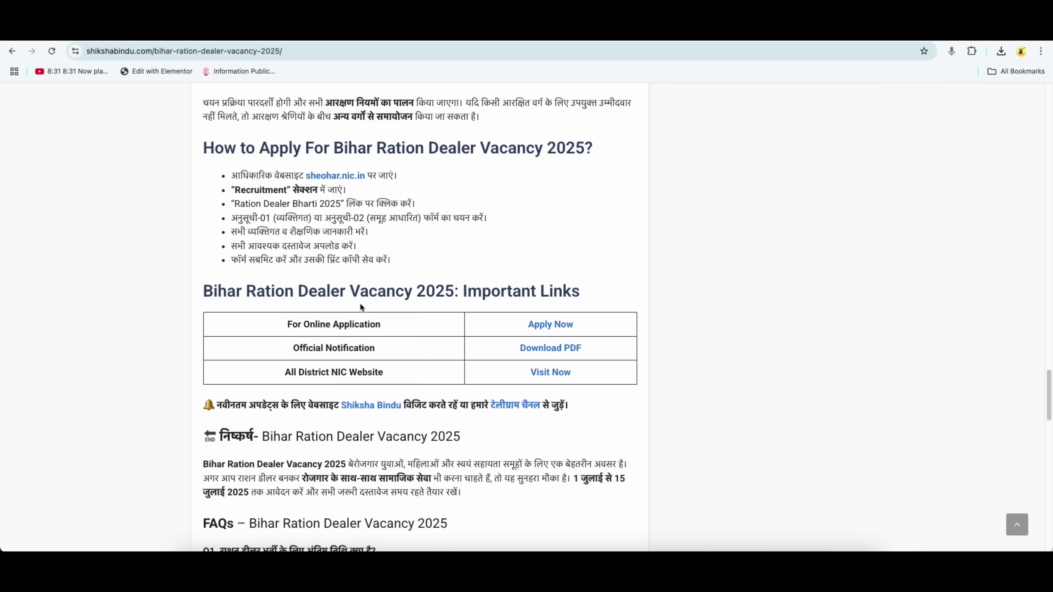
scroll(360, 307, down, 2)
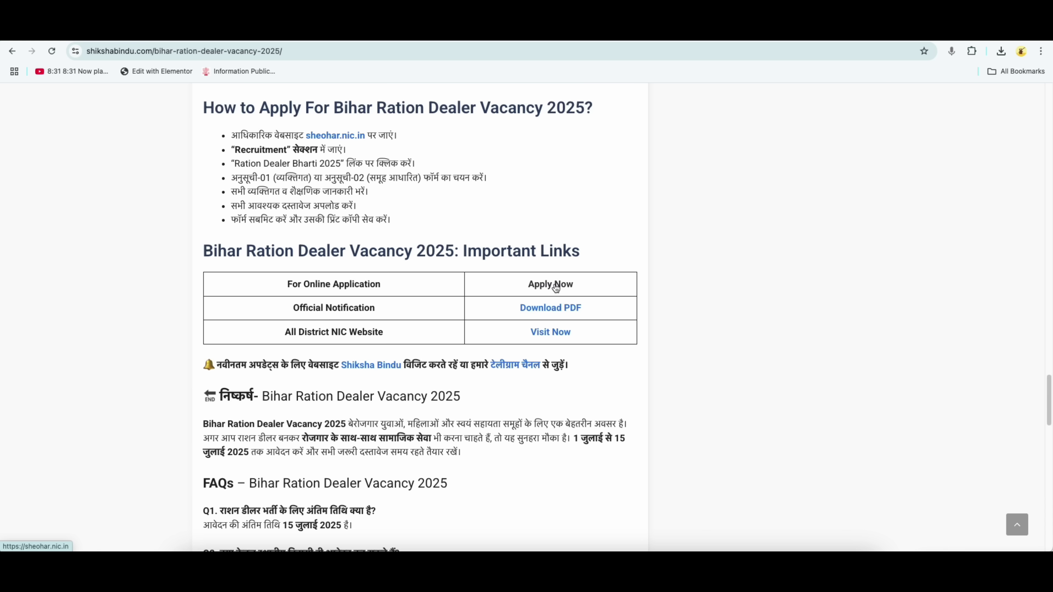
drag(285, 333, 451, 334)
click(537, 333)
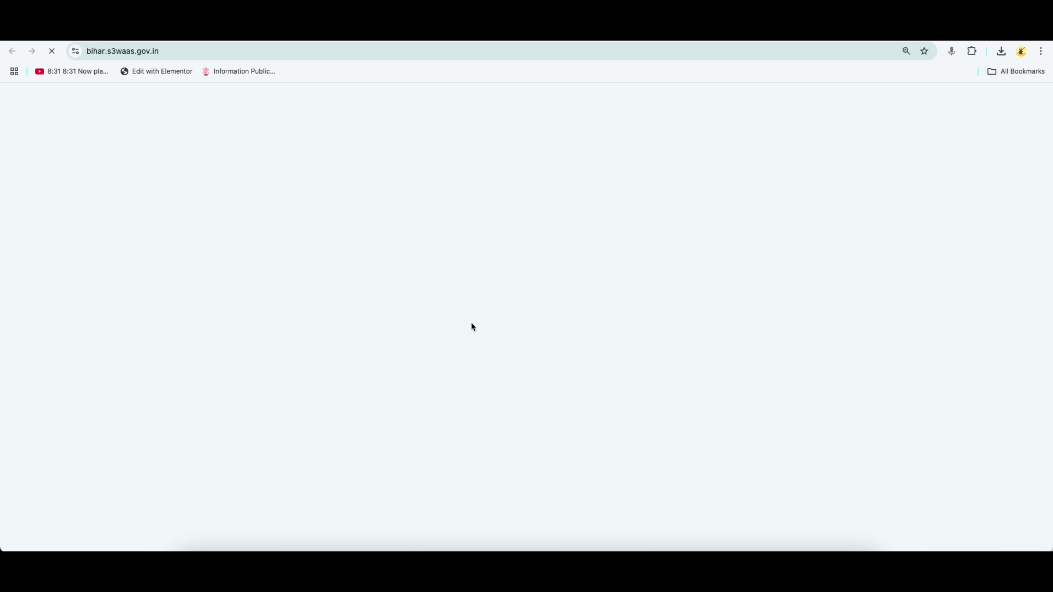
Find Sheohar in the Districts of Bihar list and open its district website.
scroll(500, 382, down, 1)
scroll(500, 383, down, 2)
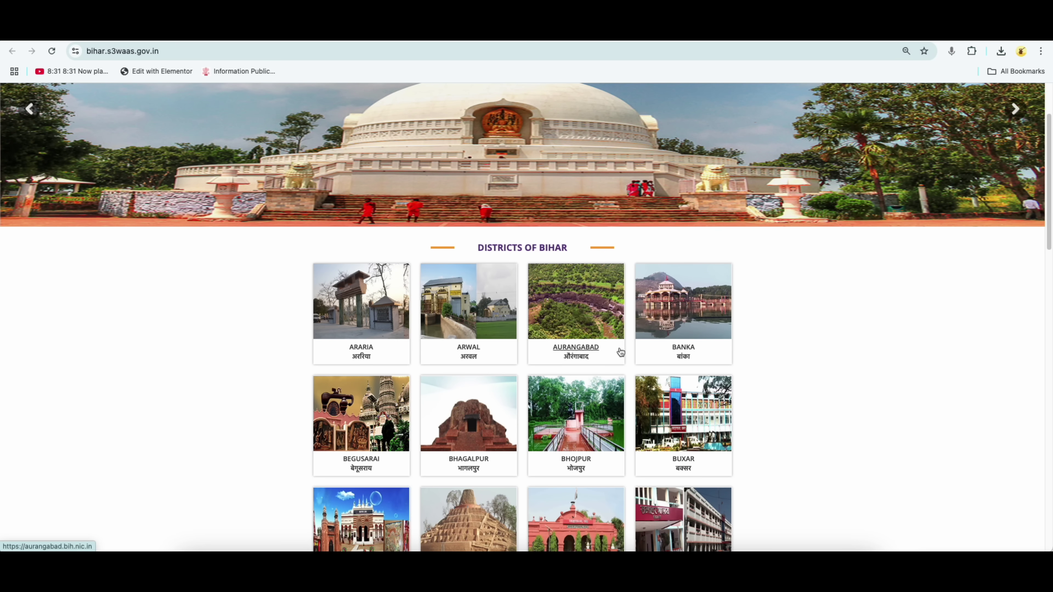
scroll(618, 352, down, 2)
scroll(465, 382, down, 9)
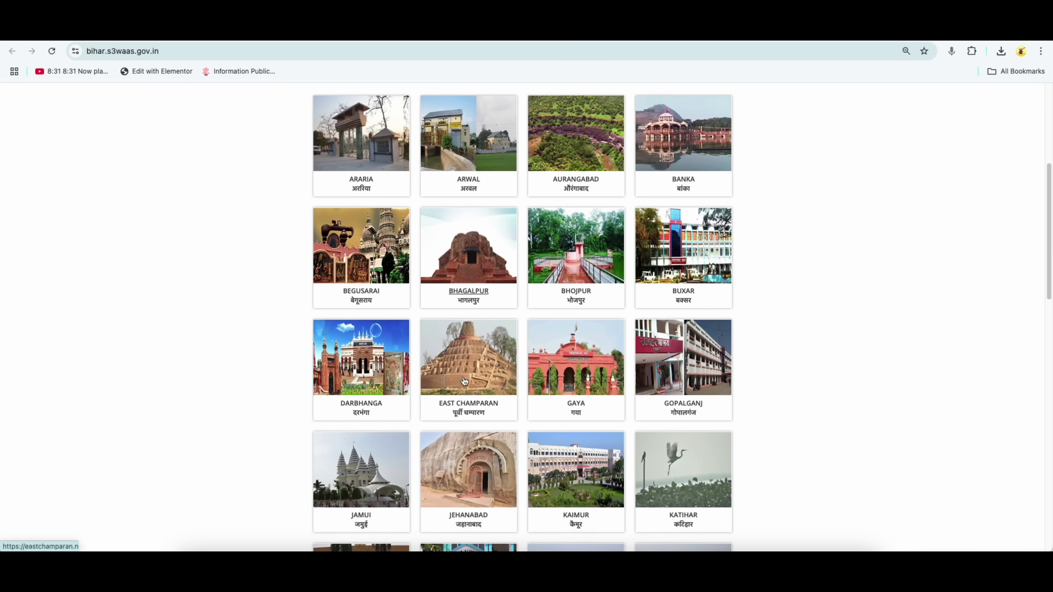
scroll(464, 379, down, 8)
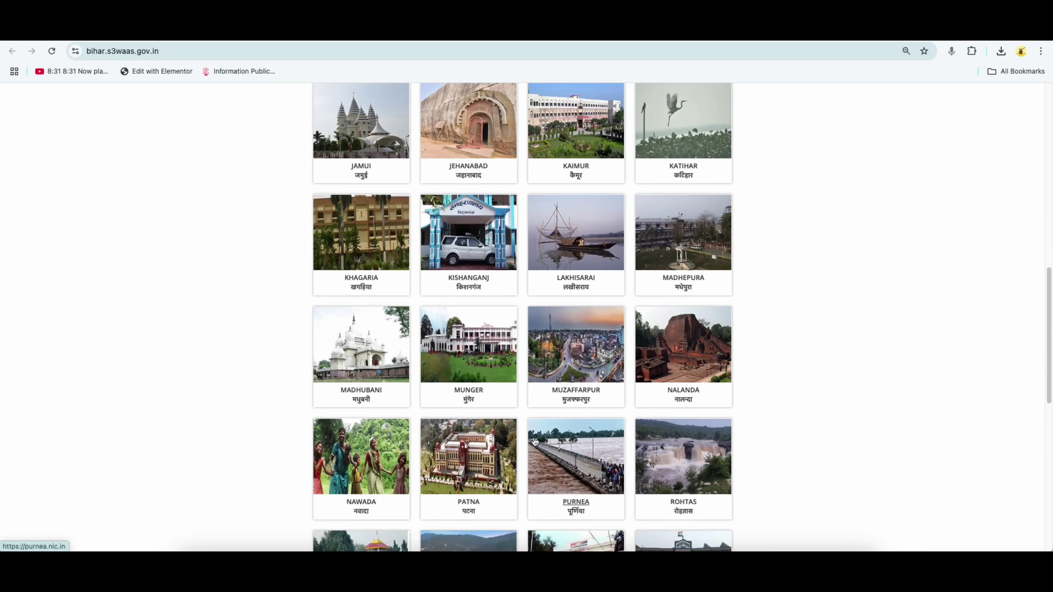
scroll(558, 515, down, 1)
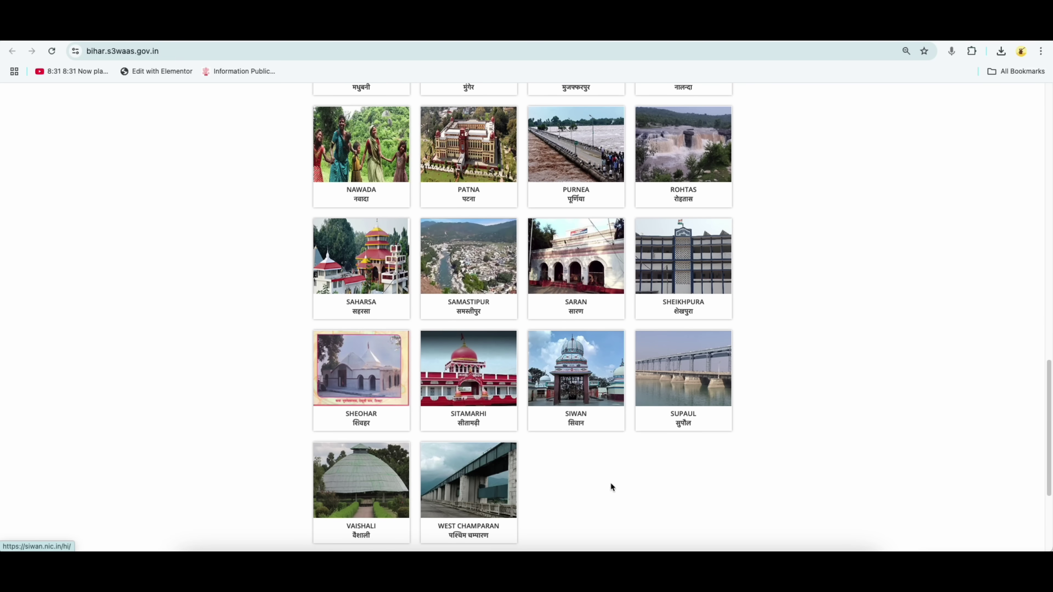
click(357, 416)
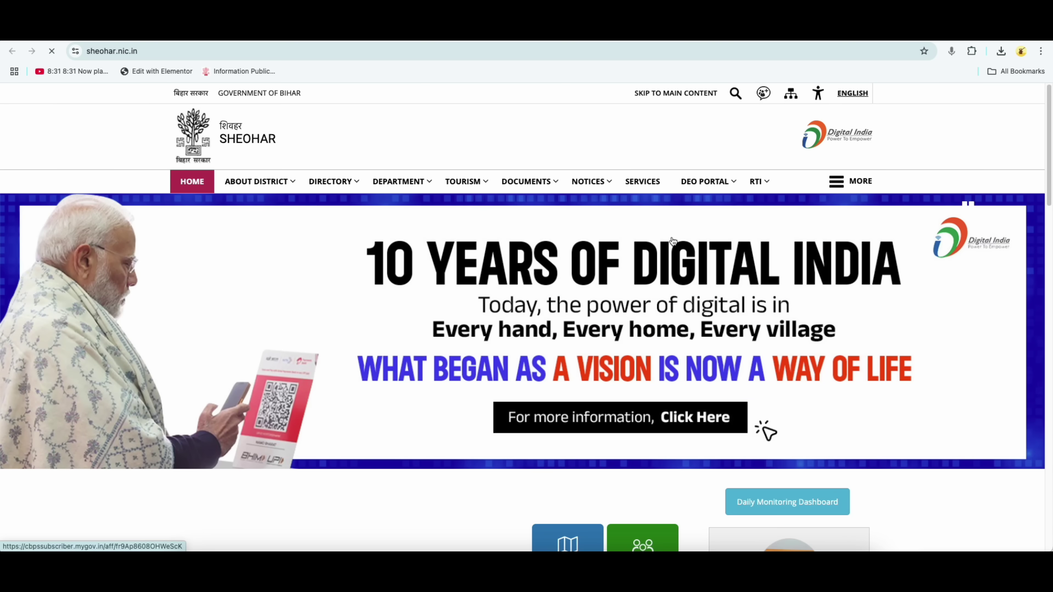
Open Sheohar's Recruitment notices and highlight the description heading "Online Application for PDS Shop License Sheohar".
mouse_move(592, 185)
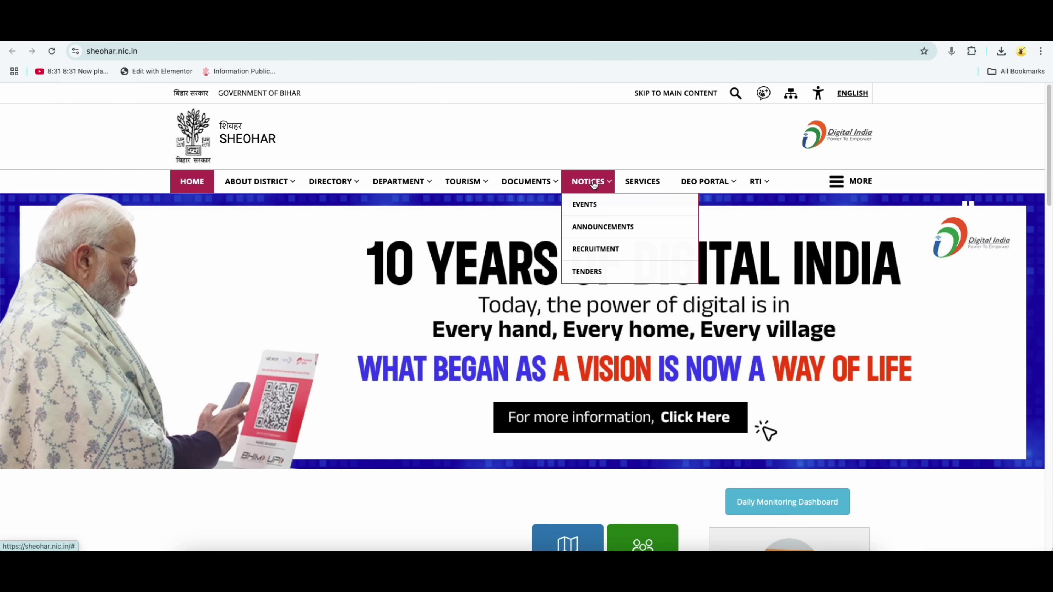
click(598, 251)
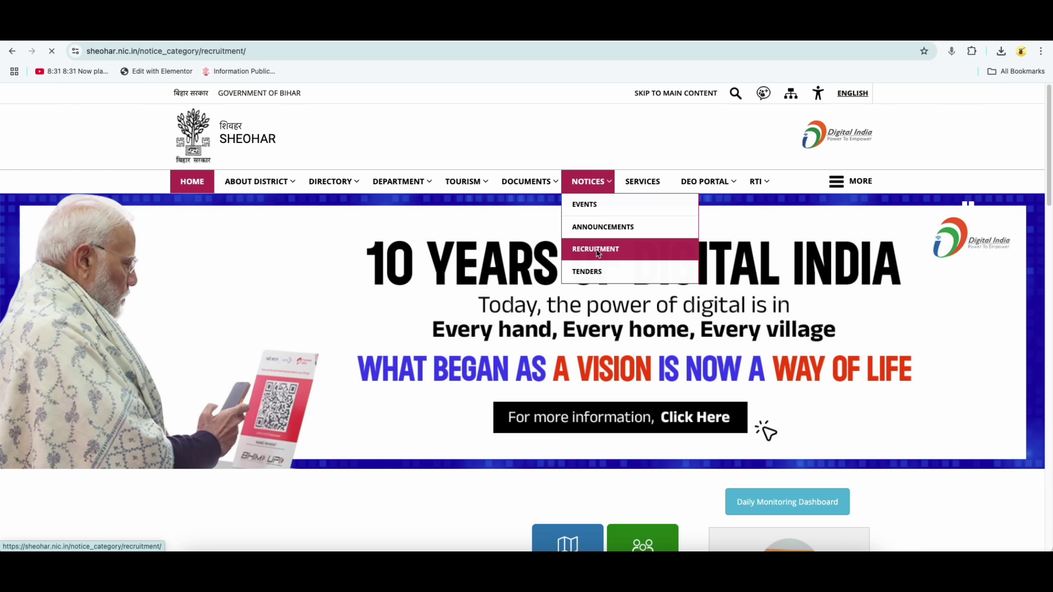
scroll(553, 340, down, 3)
drag(322, 296, 498, 288)
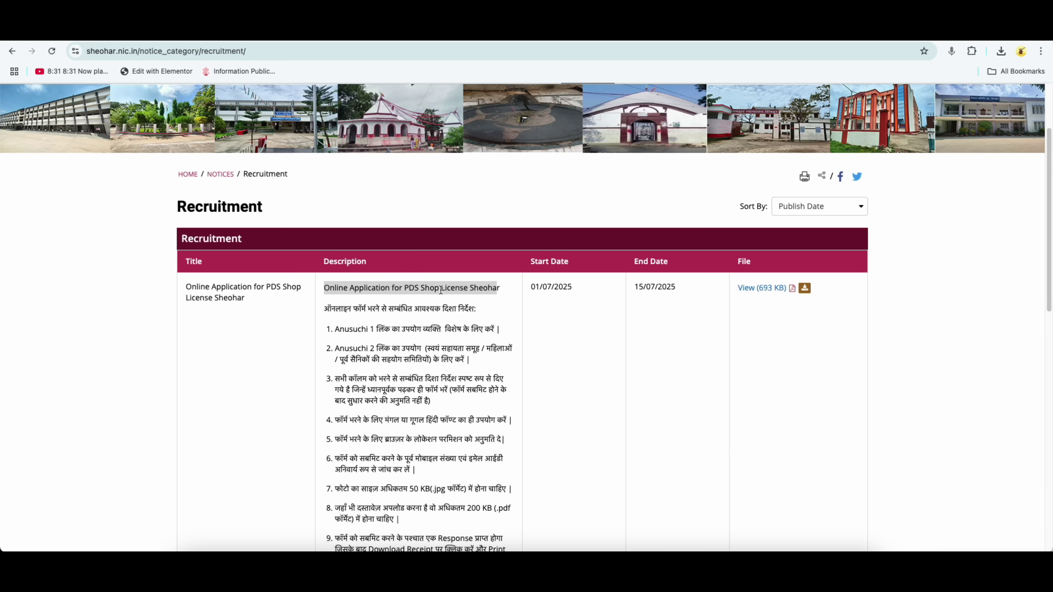
Highlight the PDS shop license notice's end date and examine its instructions and the Anusuchi 1 and Anusuchi 2 application links.
scroll(595, 299, down, 3)
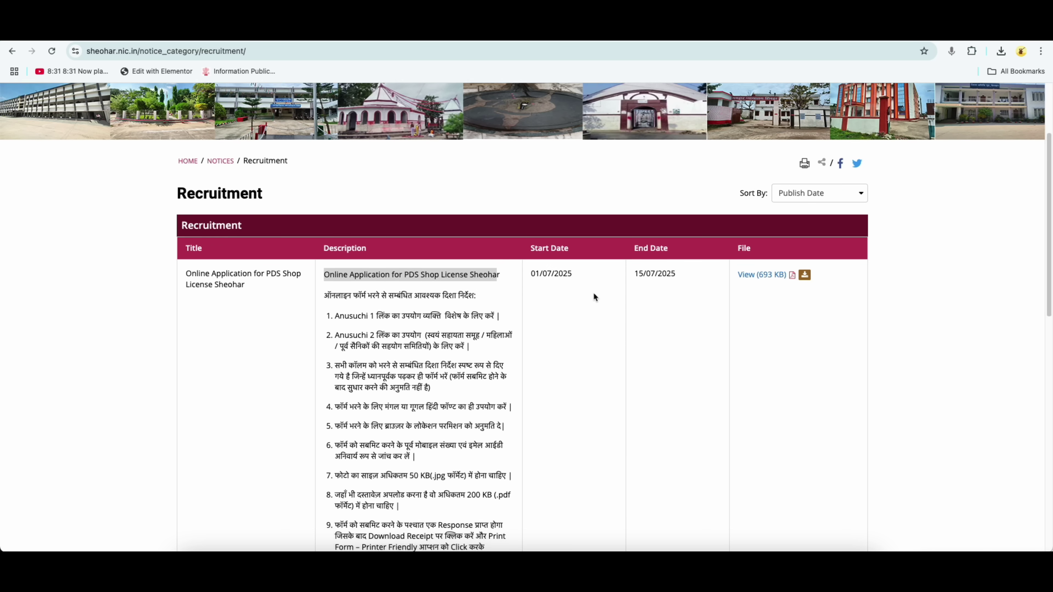
drag(633, 210, 675, 203)
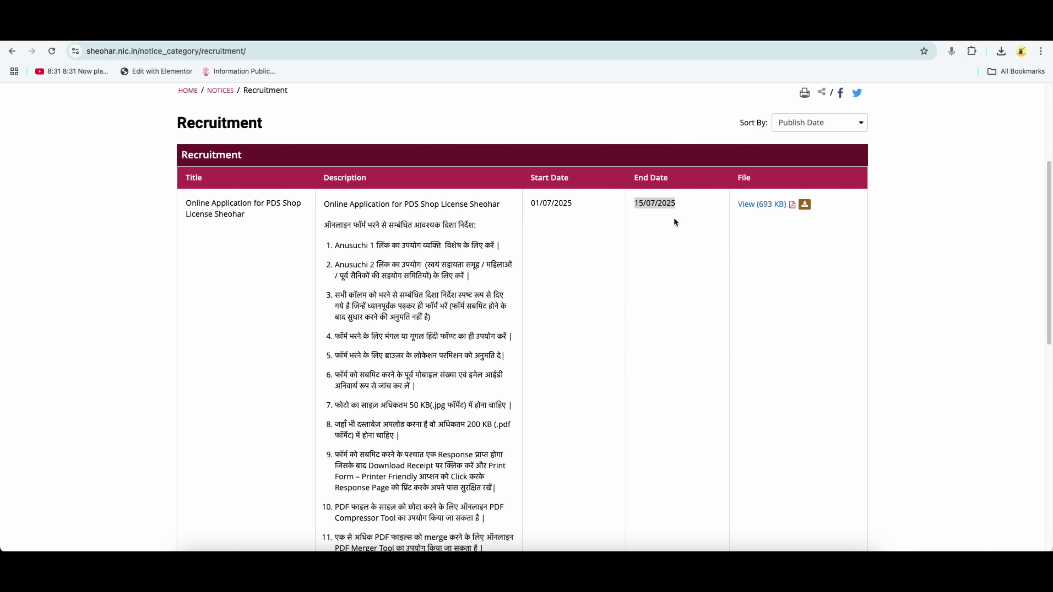
scroll(601, 313, down, 1)
scroll(509, 333, down, 5)
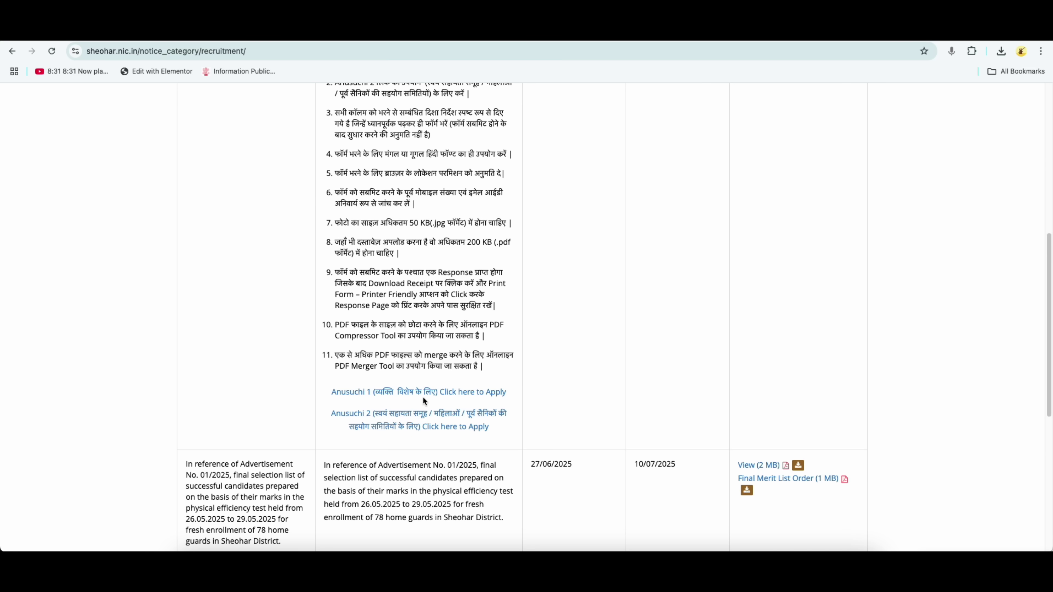
scroll(426, 394, up, 2)
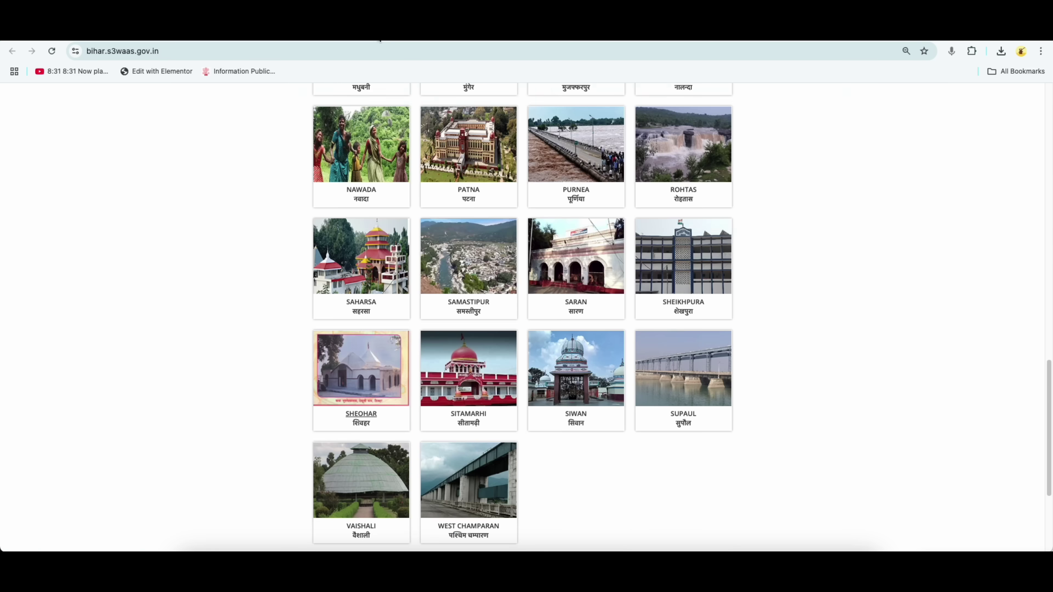
Open the Siwan website from the Bihar district list and view its Recruitment notices.
click(571, 396)
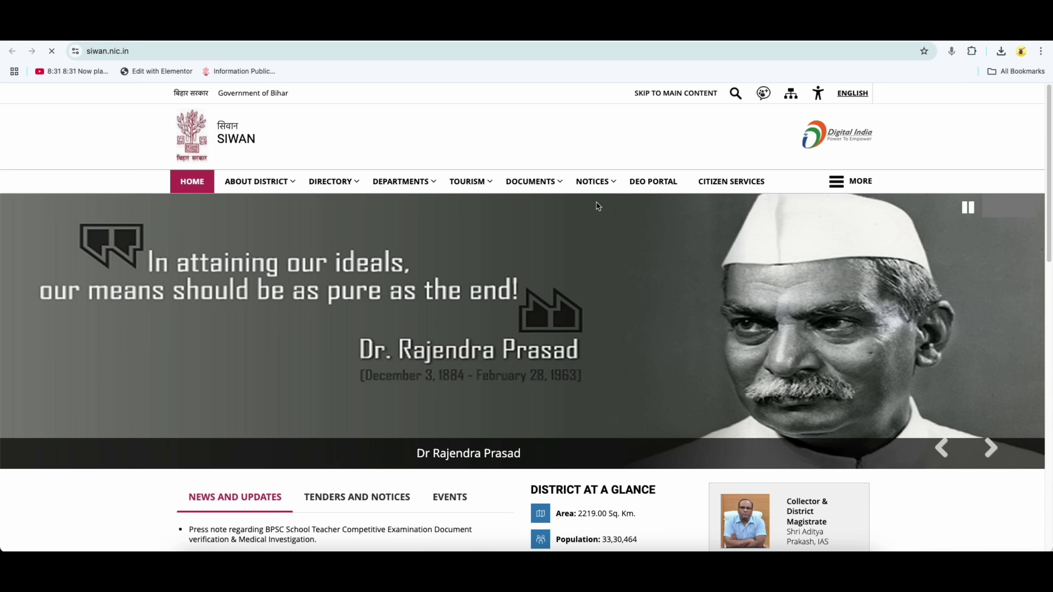
mouse_move(593, 183)
click(600, 249)
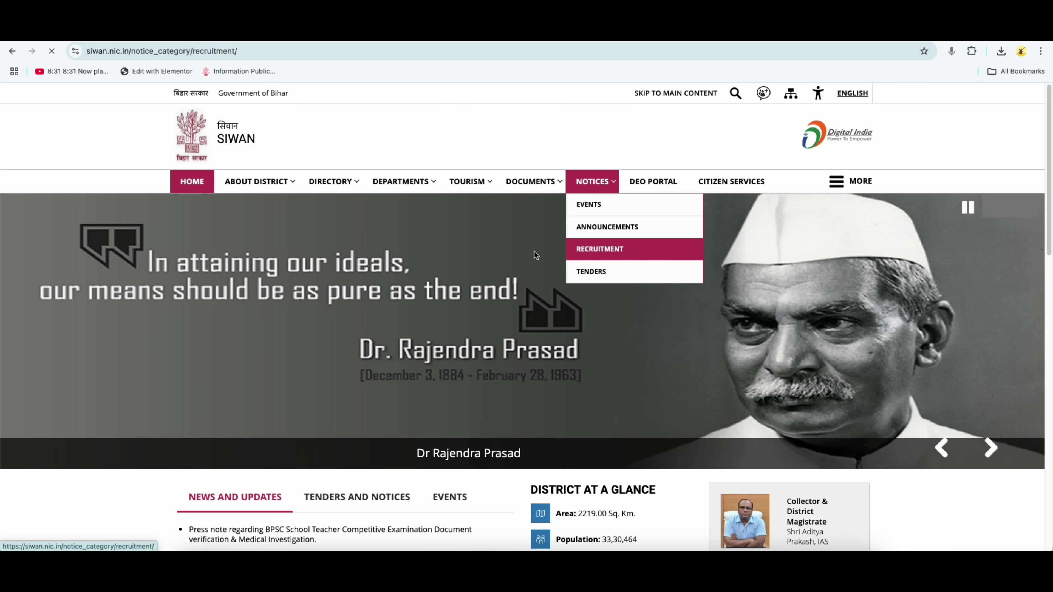
scroll(465, 406, down, 1)
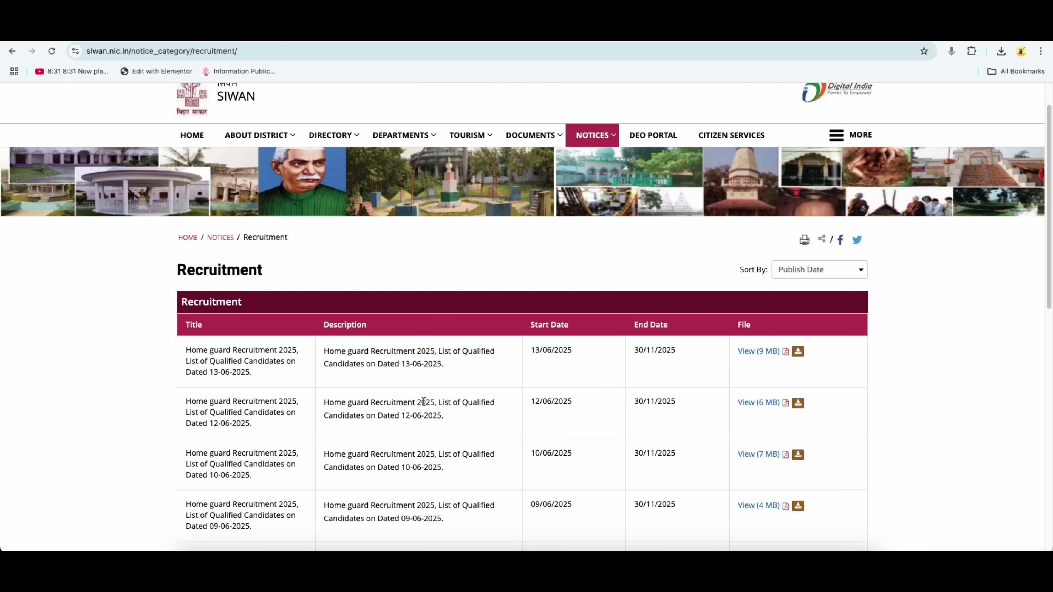
scroll(429, 373, up, 1)
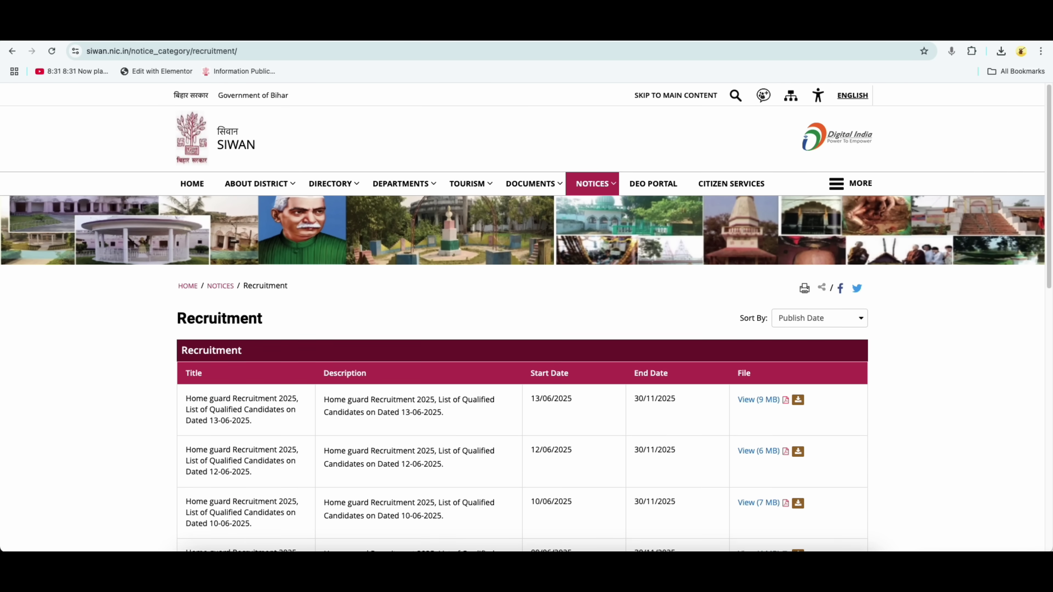
Return to the ration dealer article, follow its Apply Now link and open the Recruitment notices on the Sheohar website.
scroll(422, 339, up, 15)
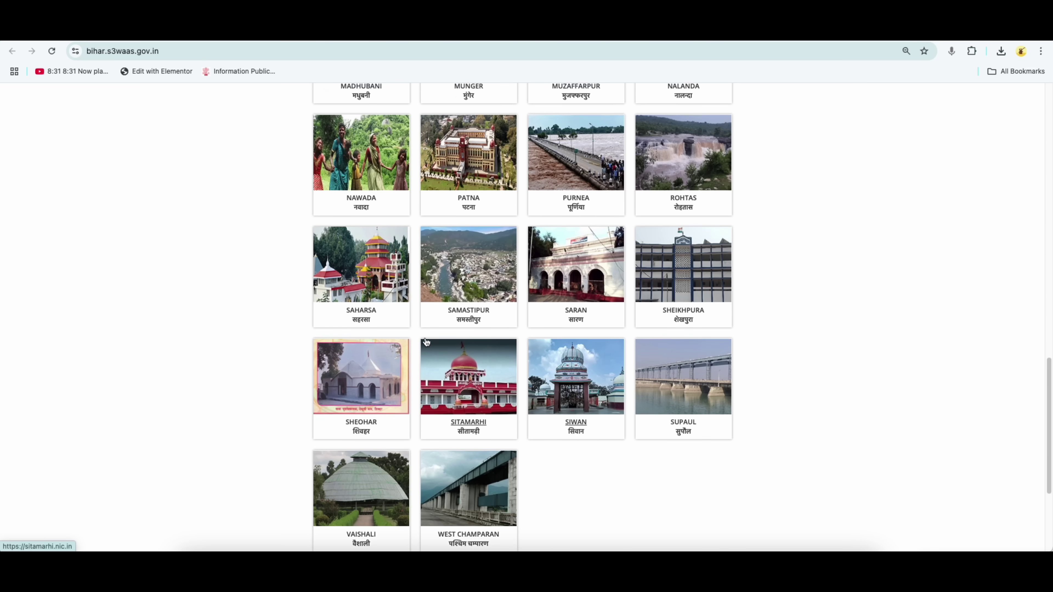
scroll(517, 314, up, 4)
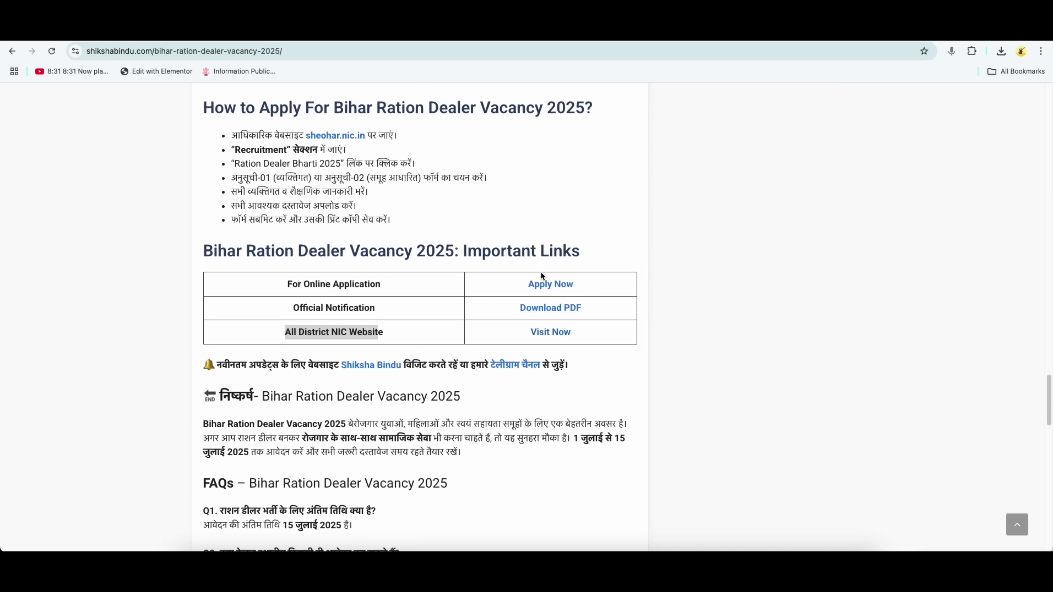
click(545, 286)
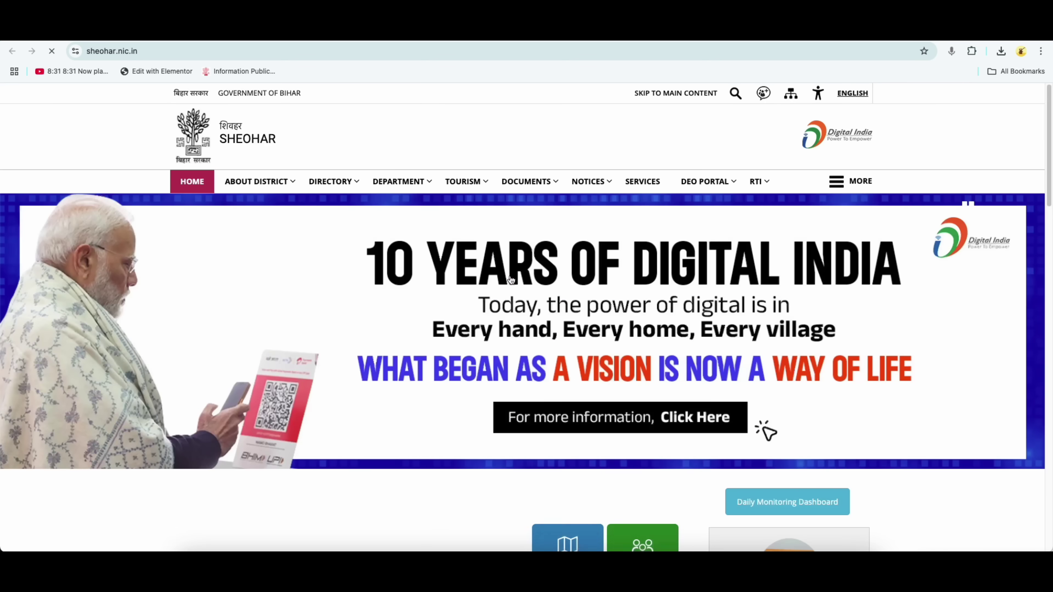
mouse_move(588, 182)
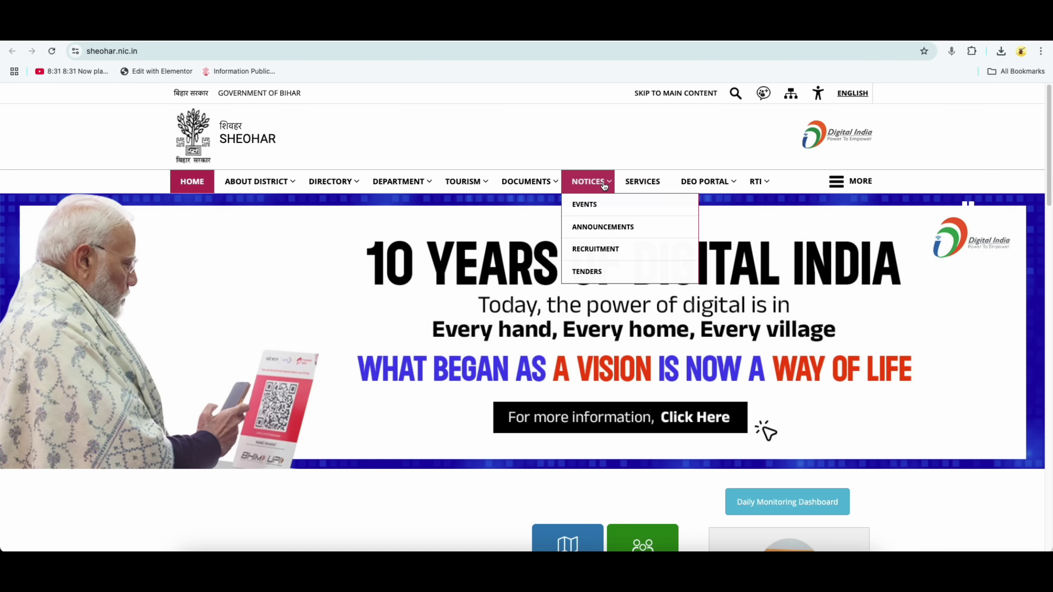
click(581, 255)
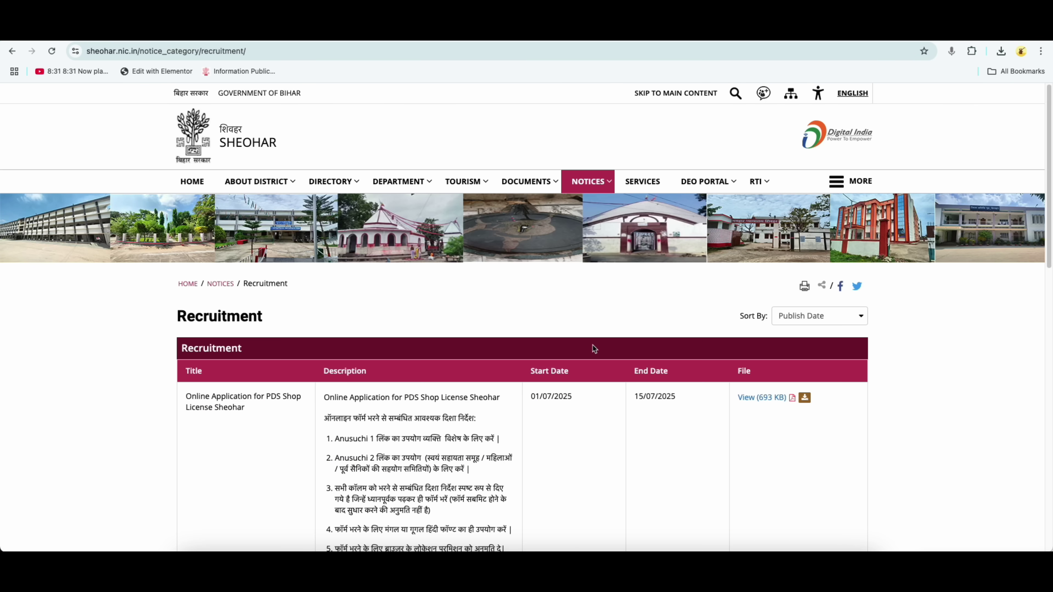
Open the Anusuchi 1 application form from the PDS shop license notice, deny location access and dismiss the geolocation alert.
scroll(592, 345, down, 12)
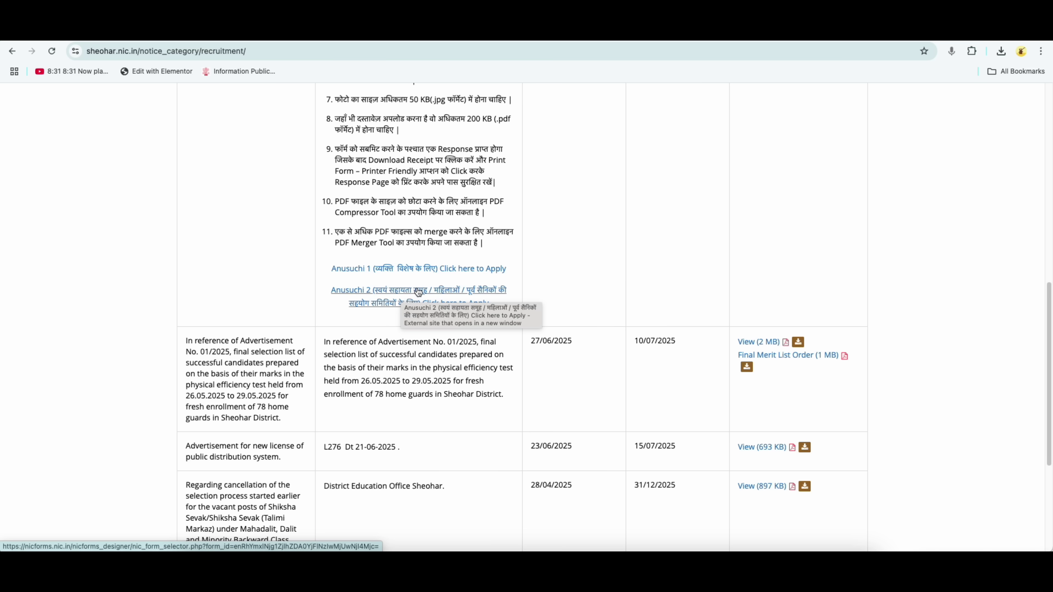
click(412, 268)
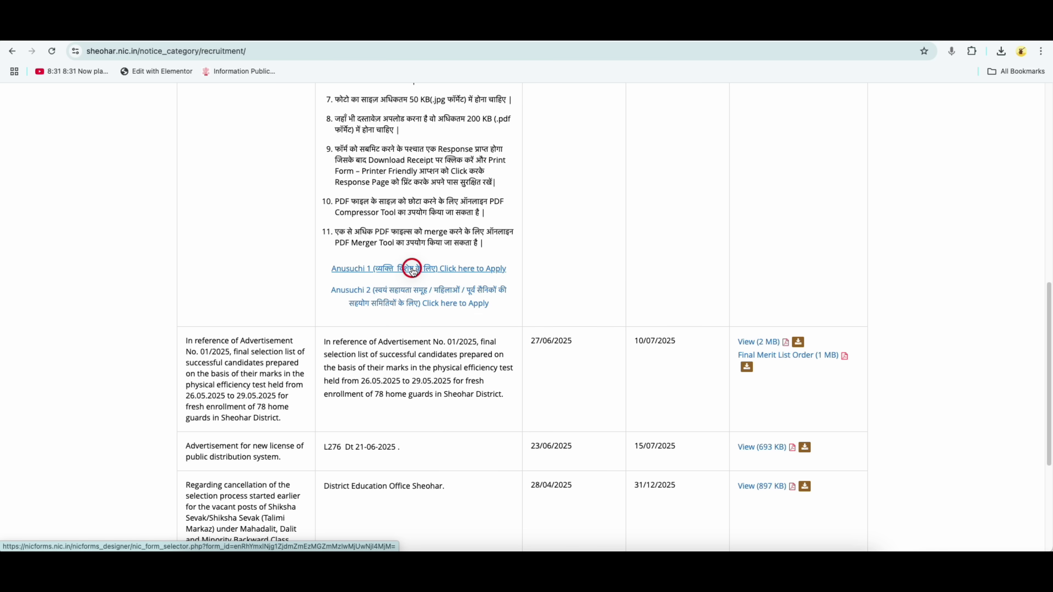
click(616, 157)
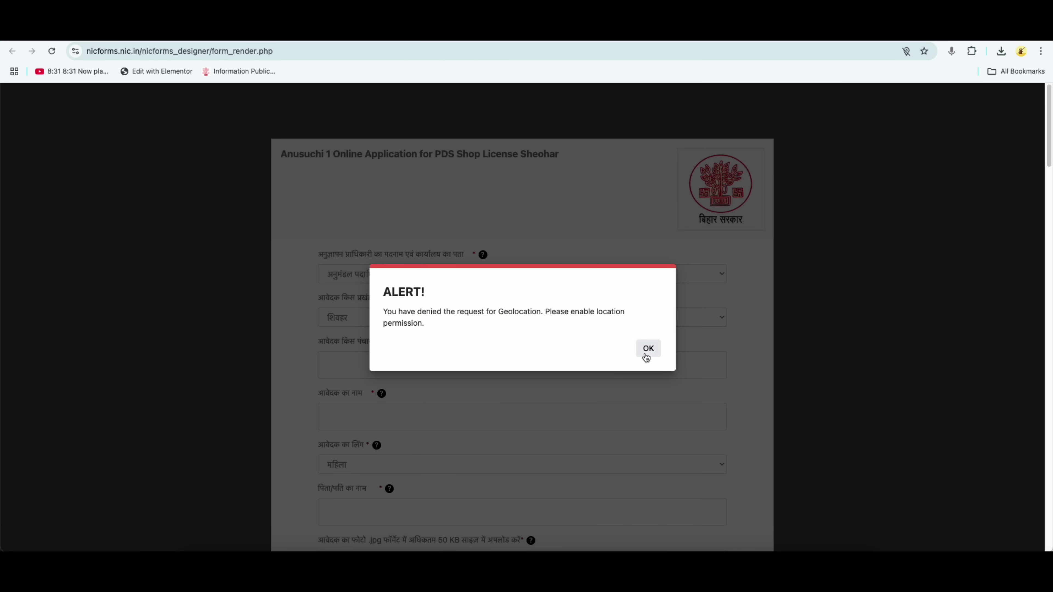
click(647, 351)
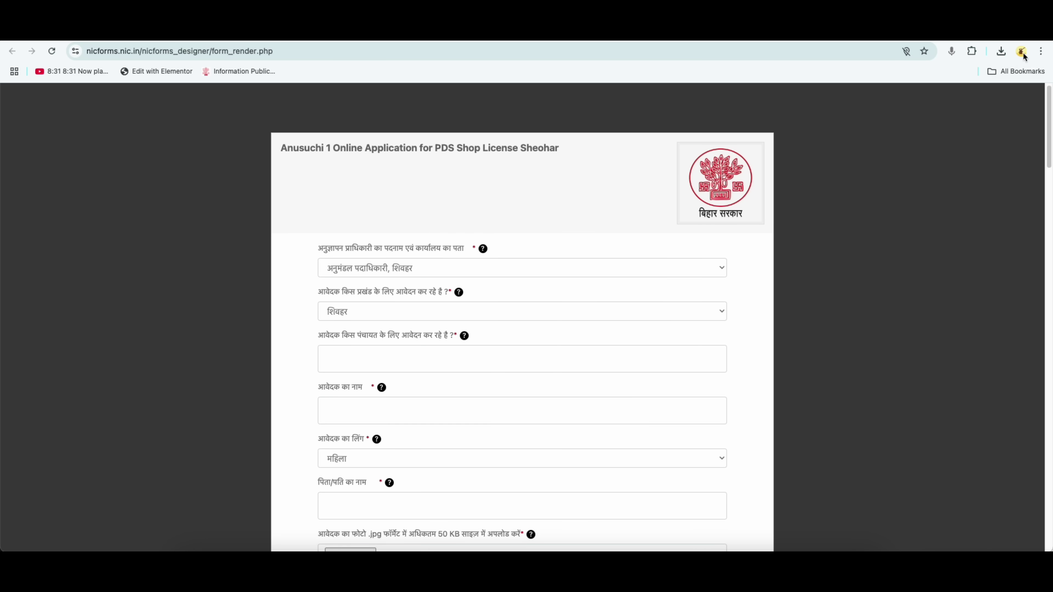
Set the browser zoom of the Anusuchi 1 application form to 200%.
click(1040, 51)
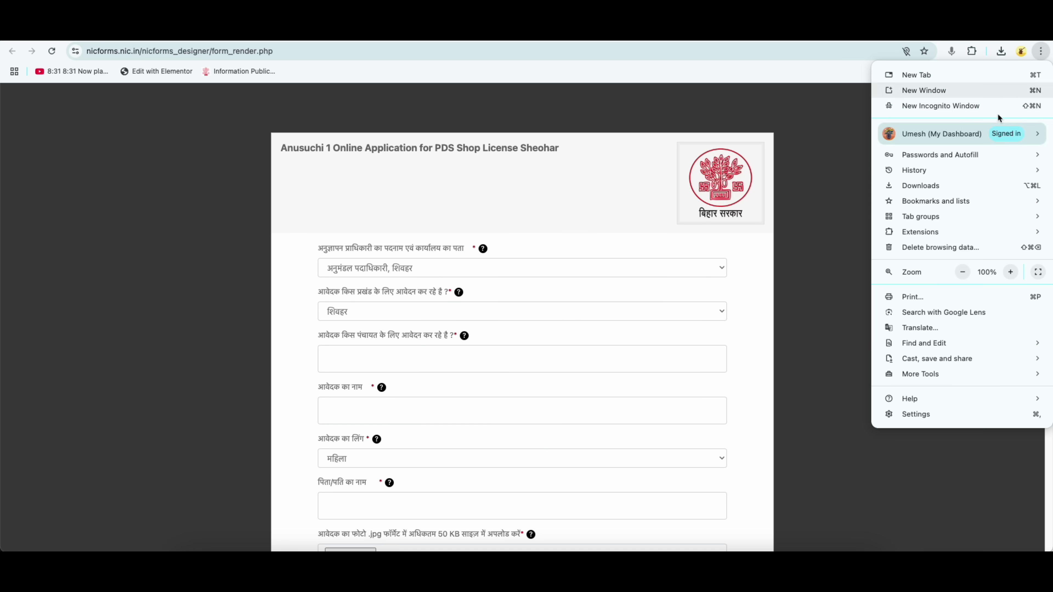
click(1009, 272)
click(1010, 272)
click(1010, 272)
click(1009, 272)
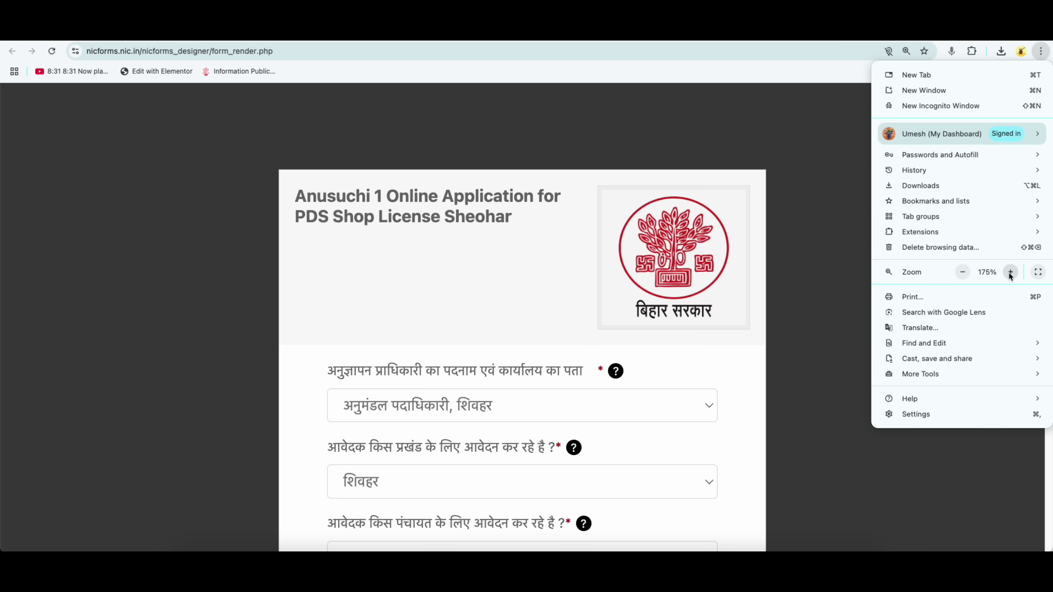
click(1009, 272)
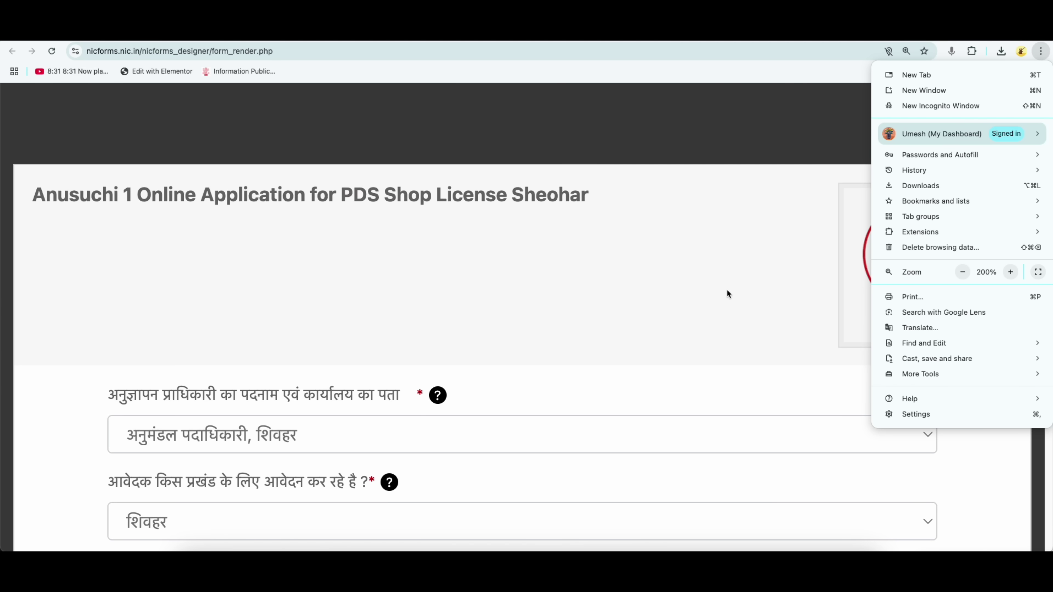
click(698, 276)
Choose अनुमंडल पदाधिकारी, शिवहर as the licensing authority's designation and office address.
scroll(697, 276, down, 5)
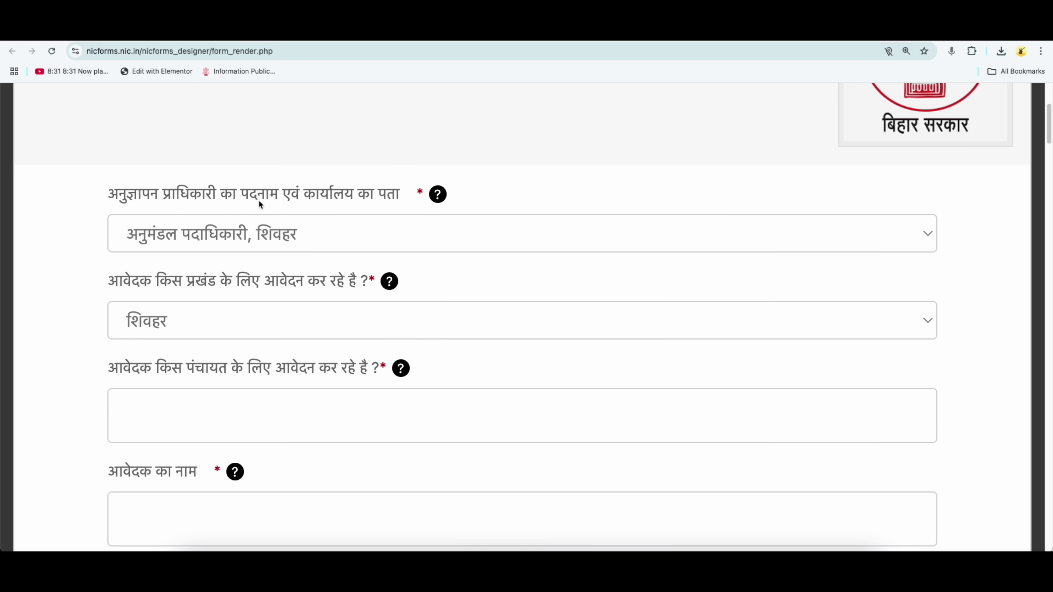
click(306, 242)
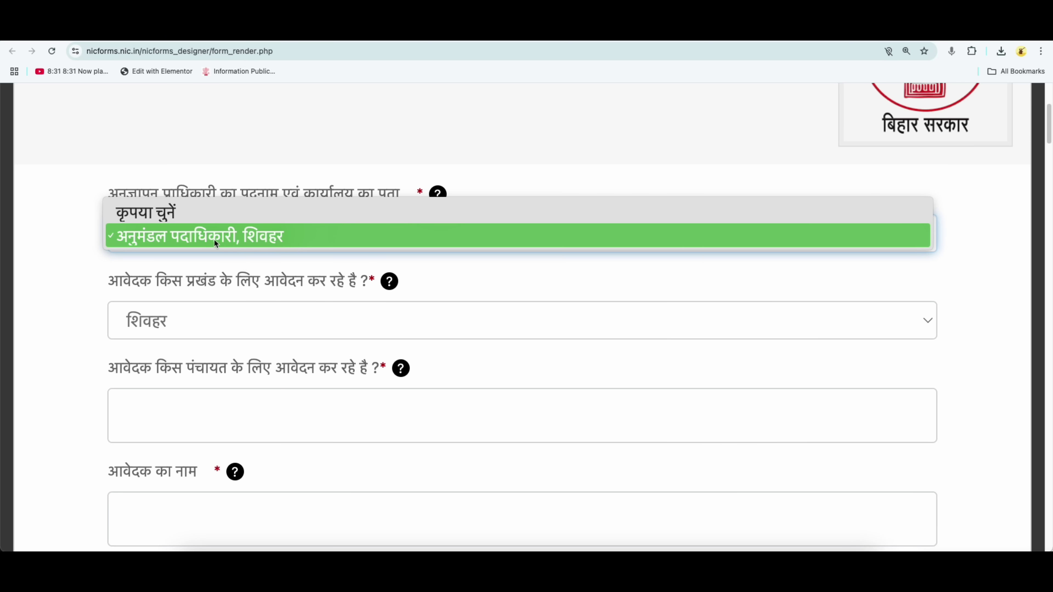
click(250, 239)
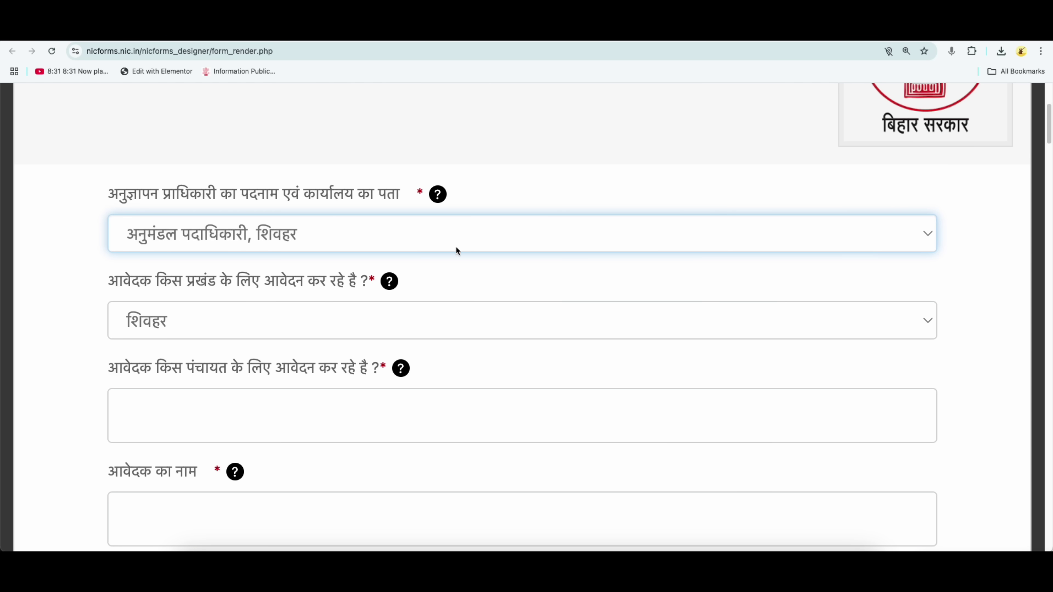
Open the options for the block (प्रखंड) the applicant is applying for.
scroll(439, 280, down, 1)
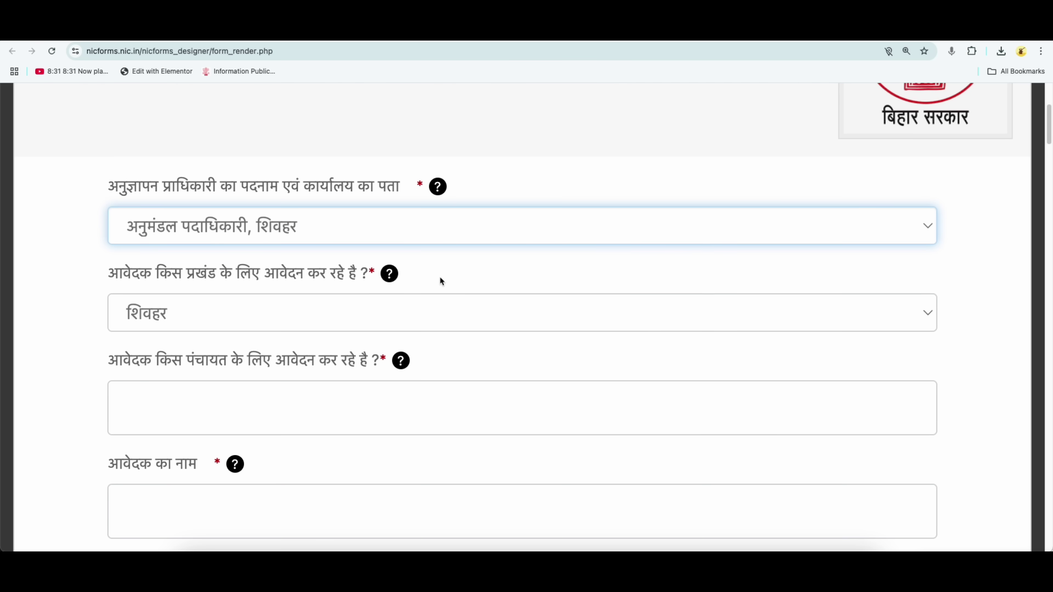
scroll(439, 278, down, 1)
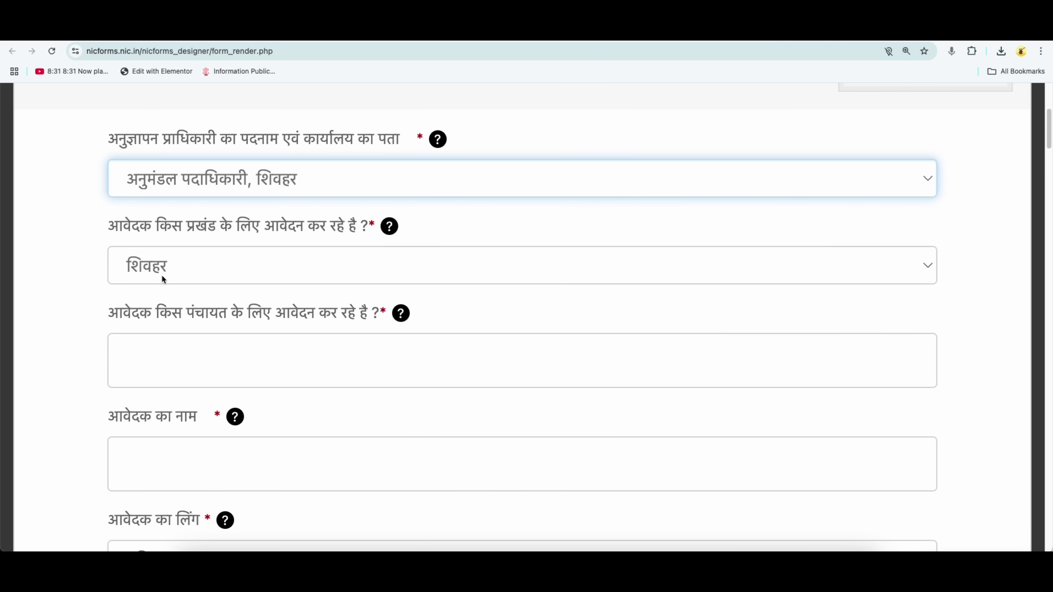
click(201, 269)
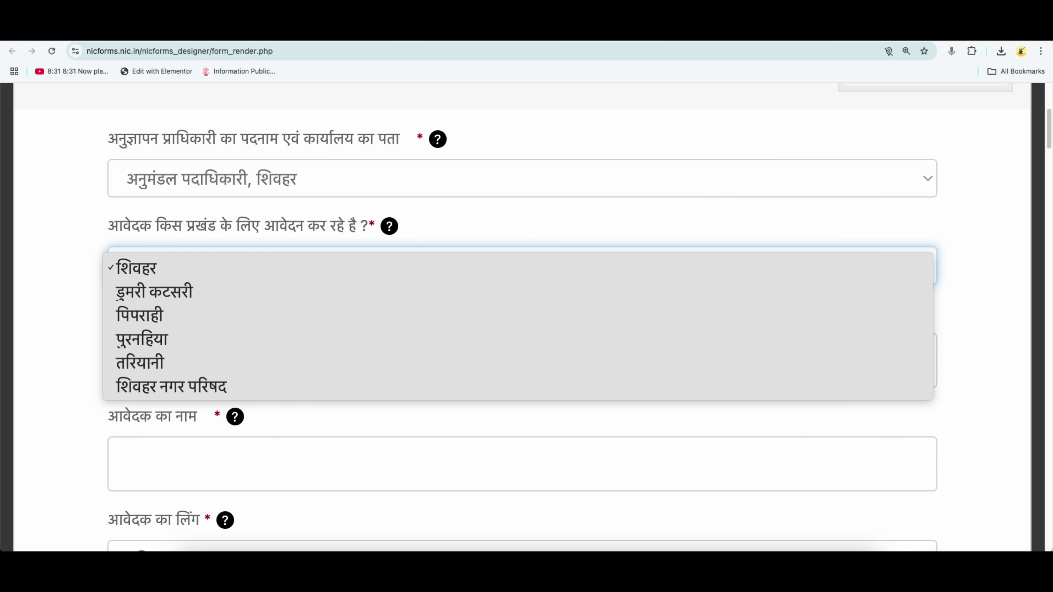
Switch to the notice PDF in Acrobat and underline the block name पुरनहिया in the vacancy table.
click(634, 573)
scroll(424, 373, down, 1)
drag(337, 400, 388, 393)
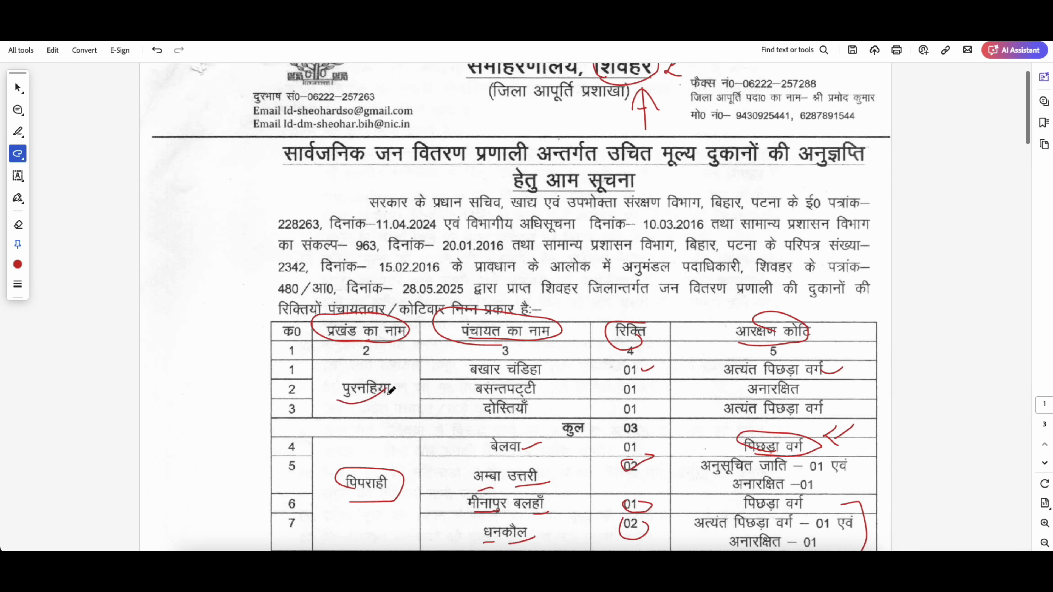
Underline the block names शिवहर and डुमरी कटसरी in the notice's vacancy table.
scroll(380, 406, down, 4)
drag(353, 481, 394, 473)
scroll(396, 470, down, 2)
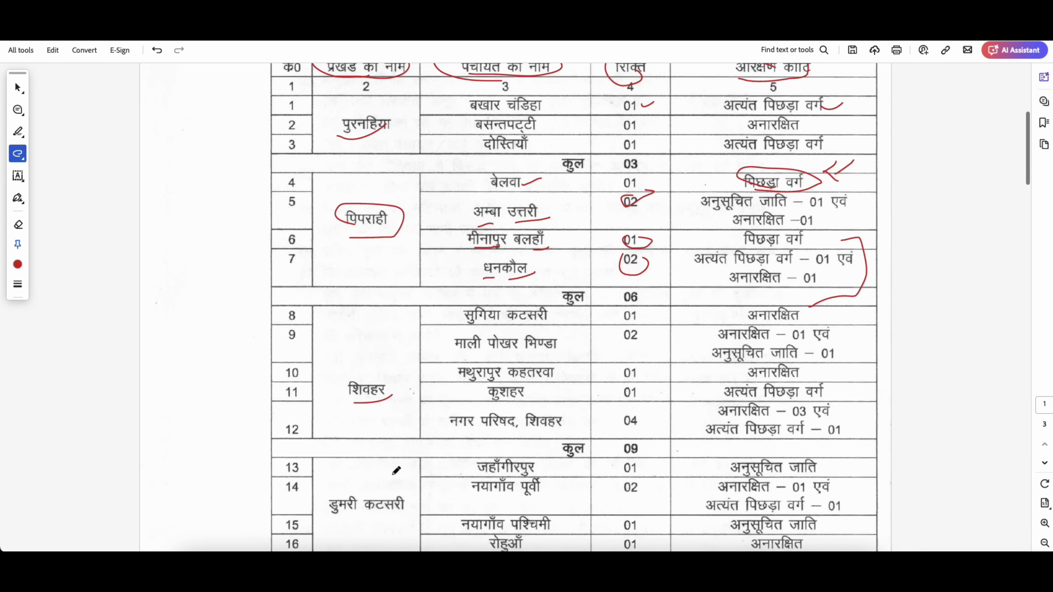
scroll(411, 454, down, 2)
drag(347, 431, 396, 408)
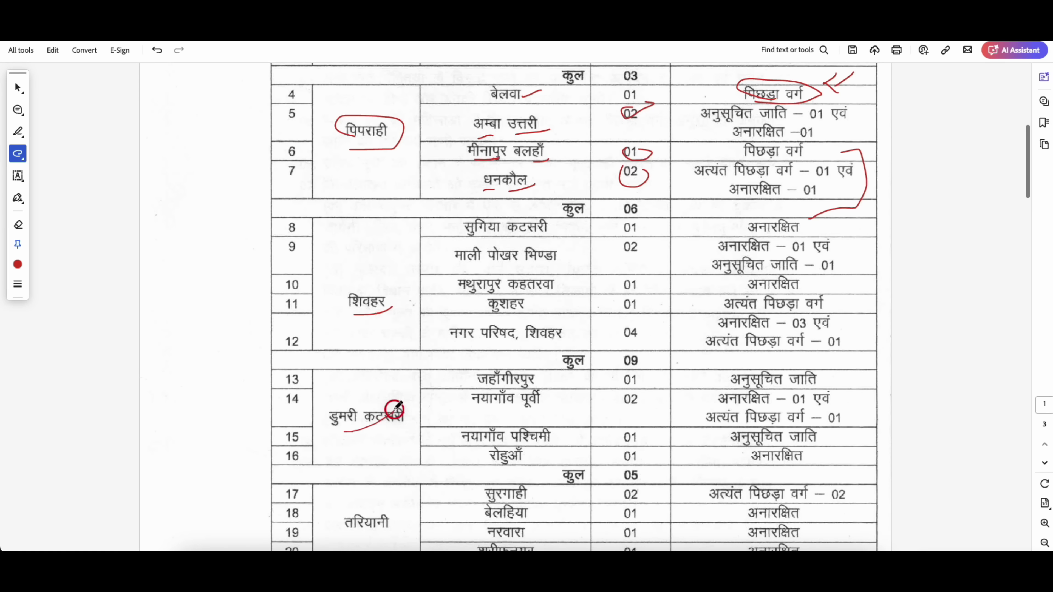
Circle the panchayats जहाँगीरपुर and नयागाँव पूर्वी, and tick the अनुसूचित जाति category in row 13.
mouse_move(503, 413)
mouse_down()
mouse_move(557, 396)
mouse_move(466, 390)
mouse_move(547, 413)
mouse_up()
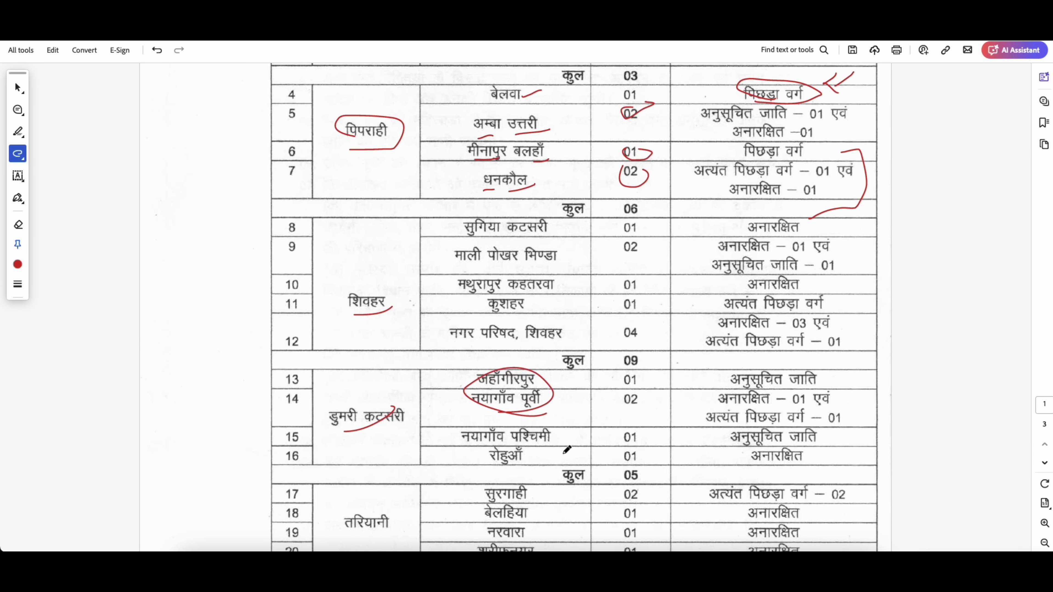
scroll(564, 453, down, 1)
drag(815, 352, 850, 335)
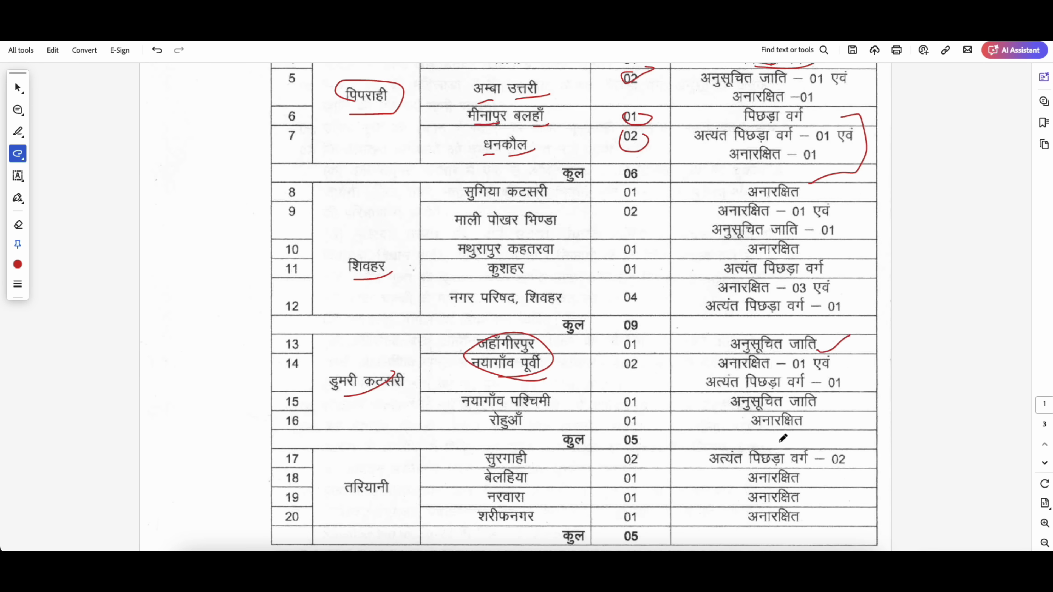
Switch to the application form in Chrome and choose पिपराही as the block the applicant is applying for.
click(547, 569)
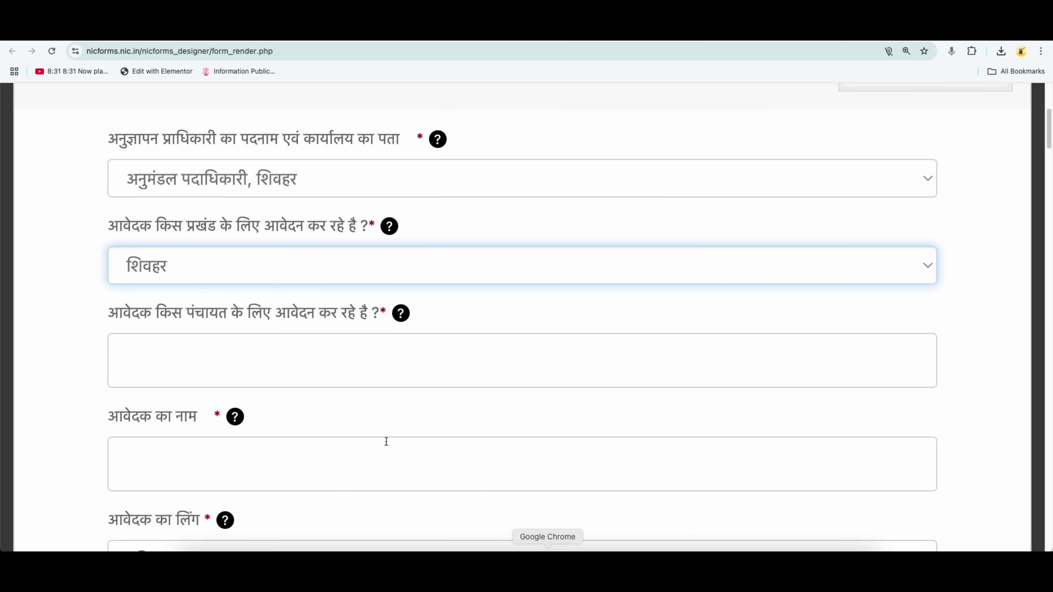
click(160, 262)
click(152, 313)
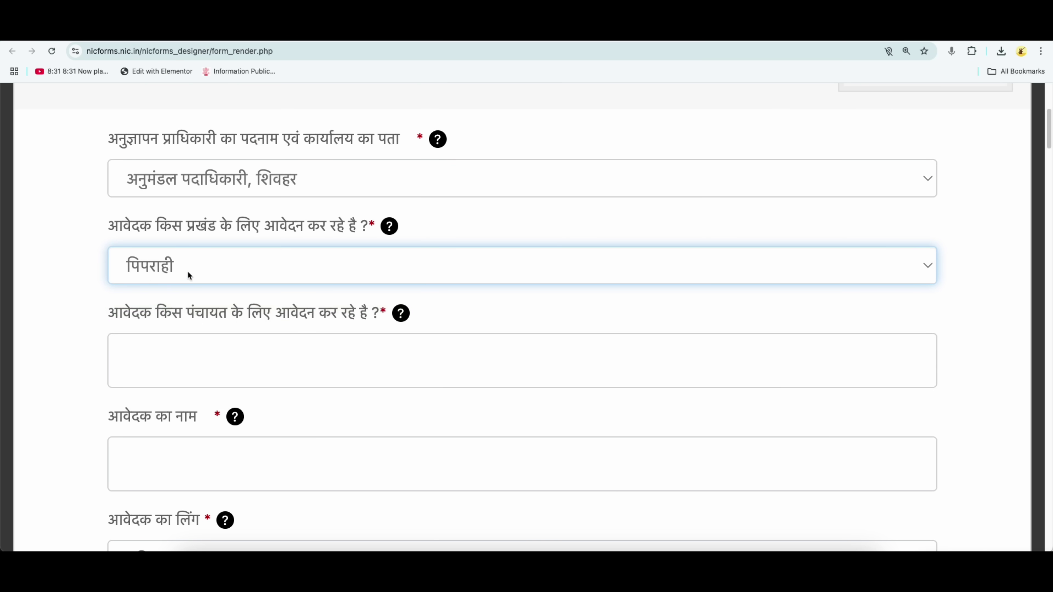
From the form's empty panchayat field, switch to the notice in Acrobat and mark बेलवा, अम्बा उत्तरी, मीनापुर बलहाँ and धनकौल under पिपराही.
scroll(340, 380, down, 1)
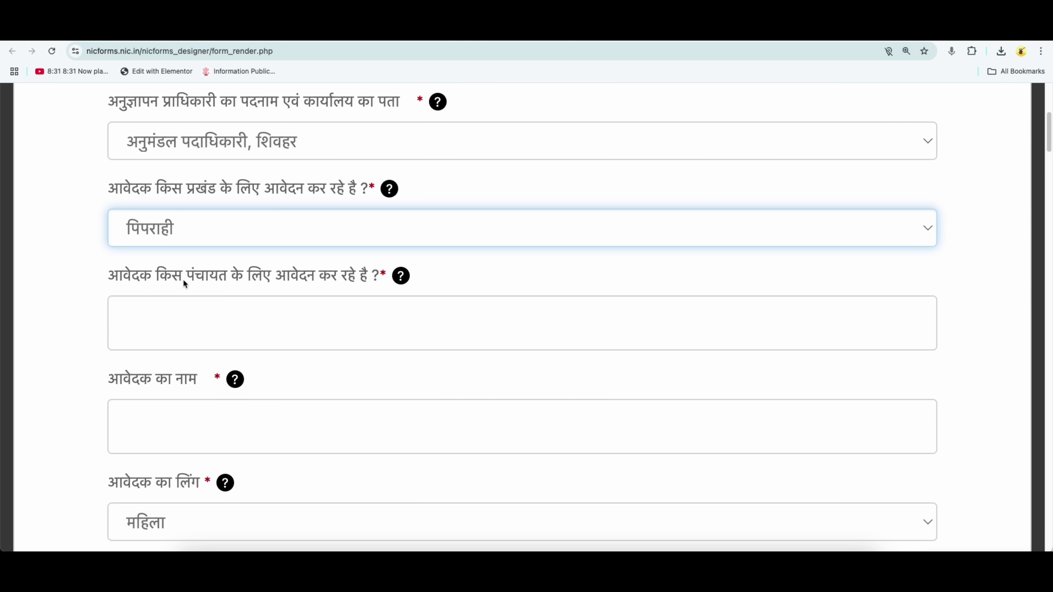
click(267, 331)
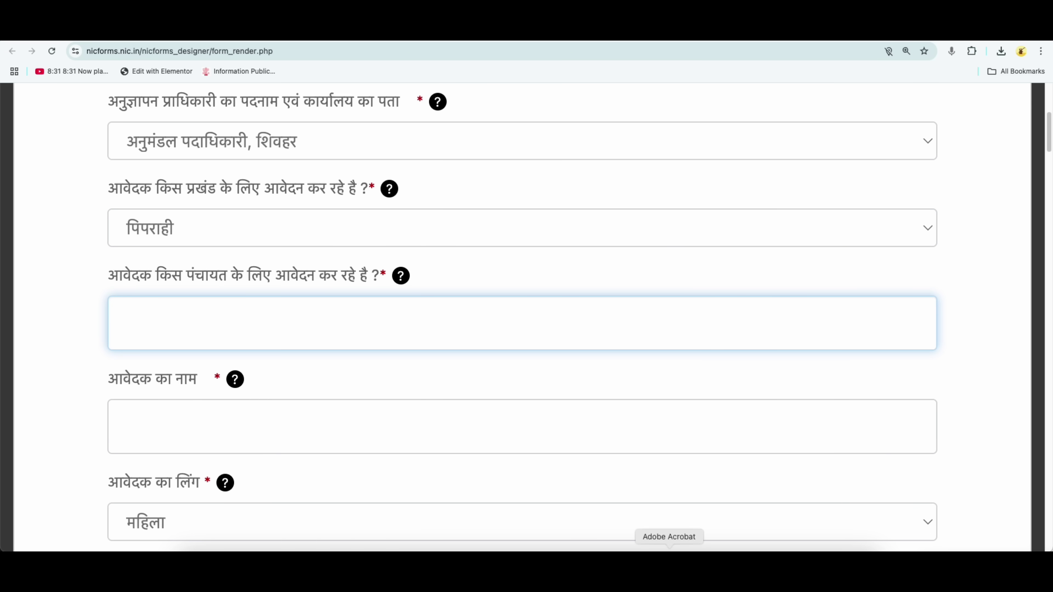
click(669, 547)
scroll(410, 246, up, 3)
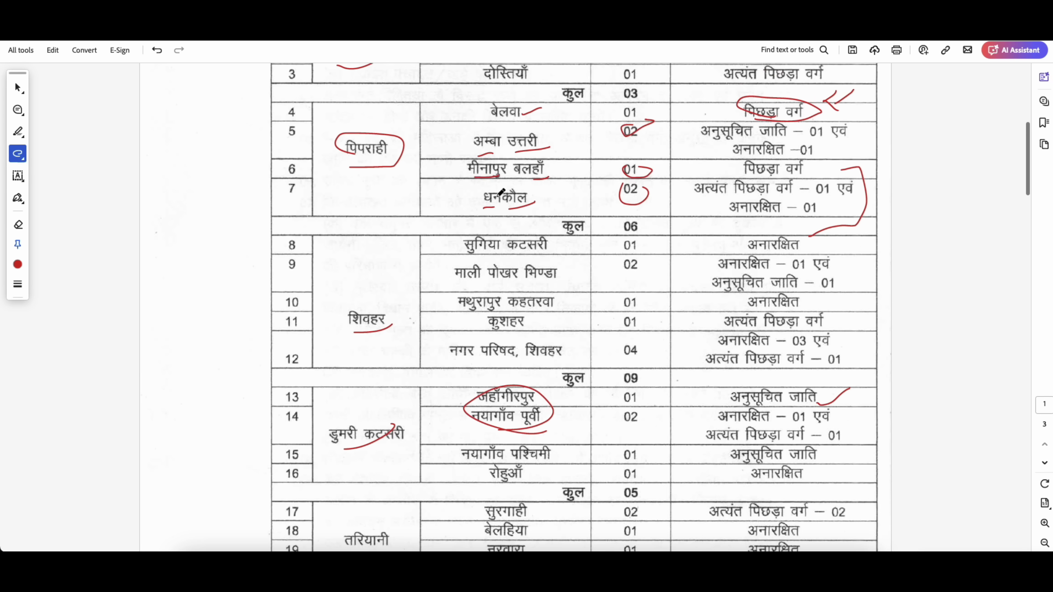
drag(525, 132, 551, 121)
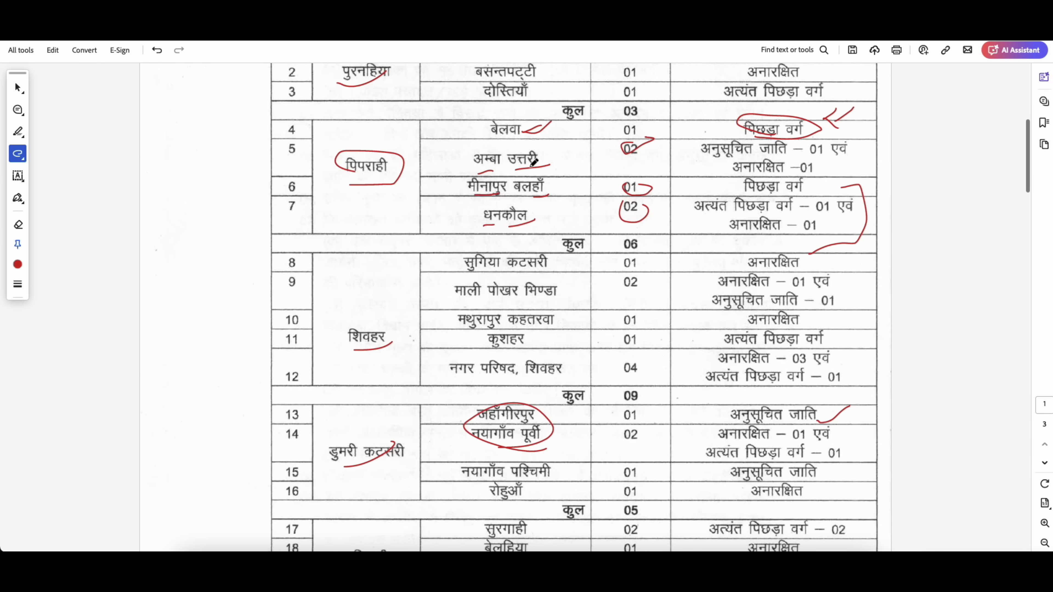
mouse_move(534, 168)
mouse_down()
mouse_move(556, 157)
mouse_move(559, 179)
mouse_up()
drag(497, 228, 542, 220)
Mark the vacancy number and underline the reservation categories in the धनकौल row of the notice.
mouse_move(626, 214)
mouse_down()
mouse_move(655, 217)
mouse_move(624, 192)
mouse_move(731, 213)
mouse_move(867, 215)
mouse_up()
mouse_move(746, 234)
mouse_down()
mouse_move(834, 227)
mouse_move(825, 221)
mouse_up()
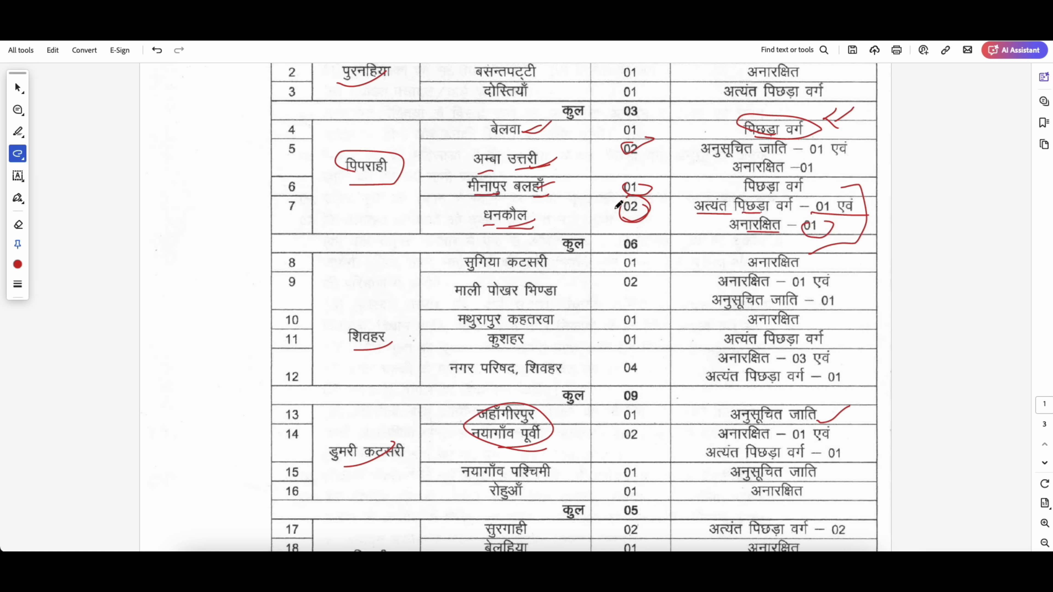
drag(622, 221, 632, 206)
mouse_move(517, 216)
mouse_down()
mouse_move(491, 227)
mouse_move(527, 205)
mouse_move(475, 218)
mouse_up()
Return to the form in Chrome, highlight पंचायत in the panchayat question, and review the applicant's gender options.
click(548, 548)
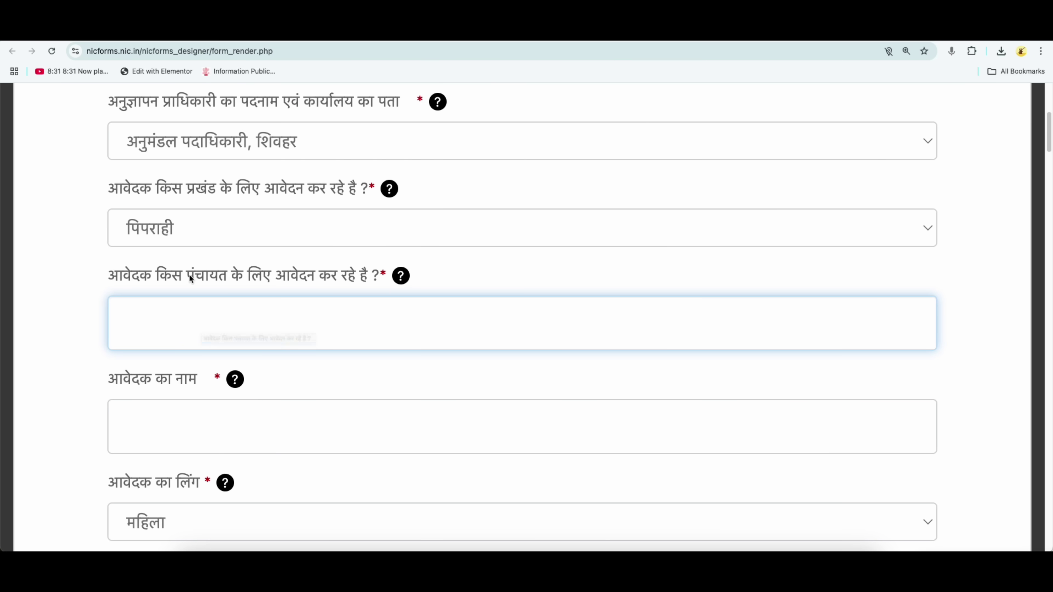
drag(189, 274, 224, 281)
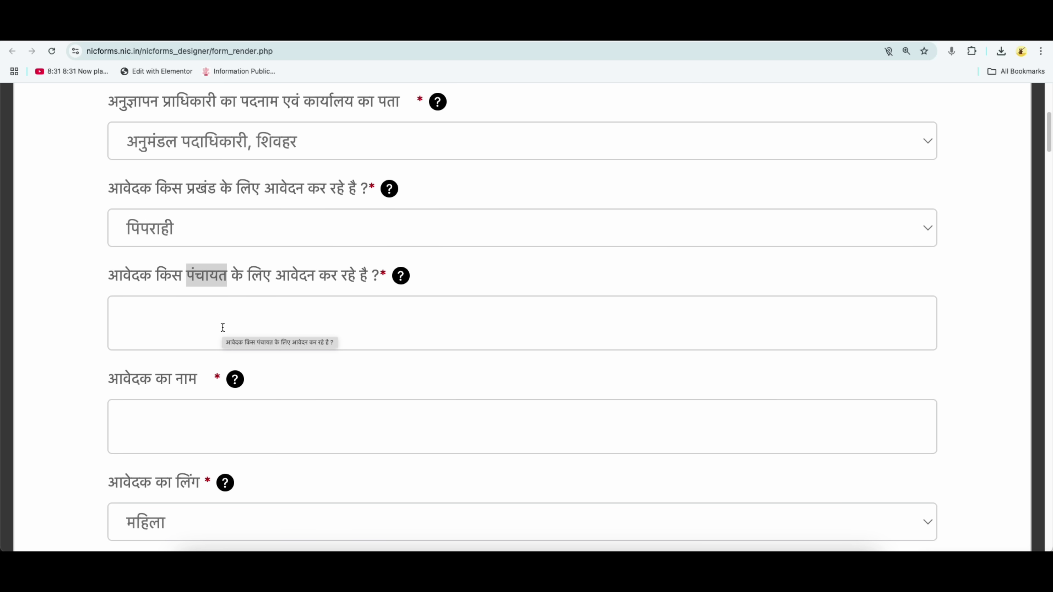
scroll(216, 381, down, 2)
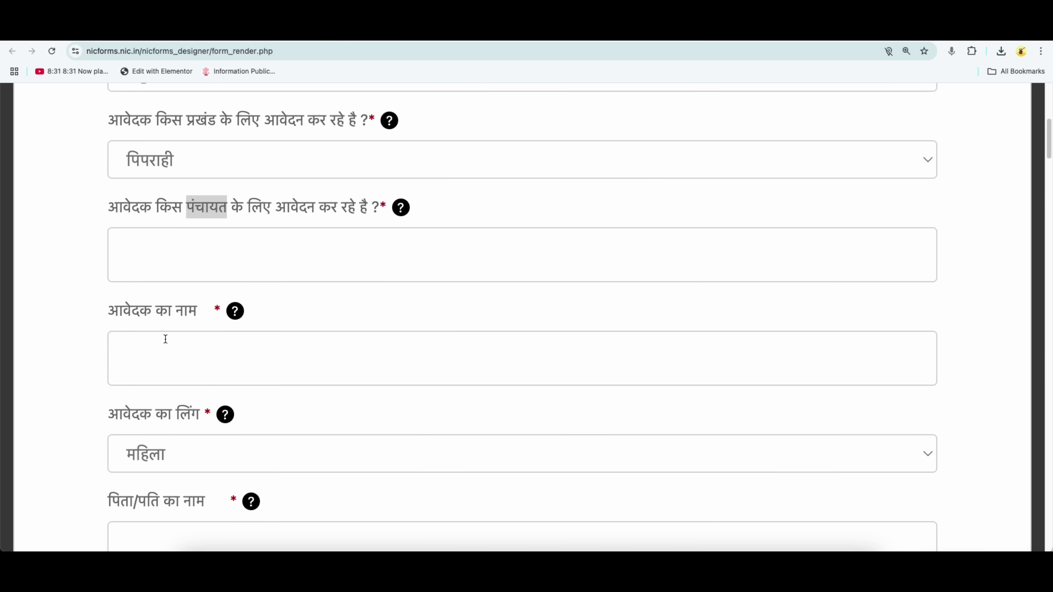
scroll(174, 373, down, 1)
click(188, 410)
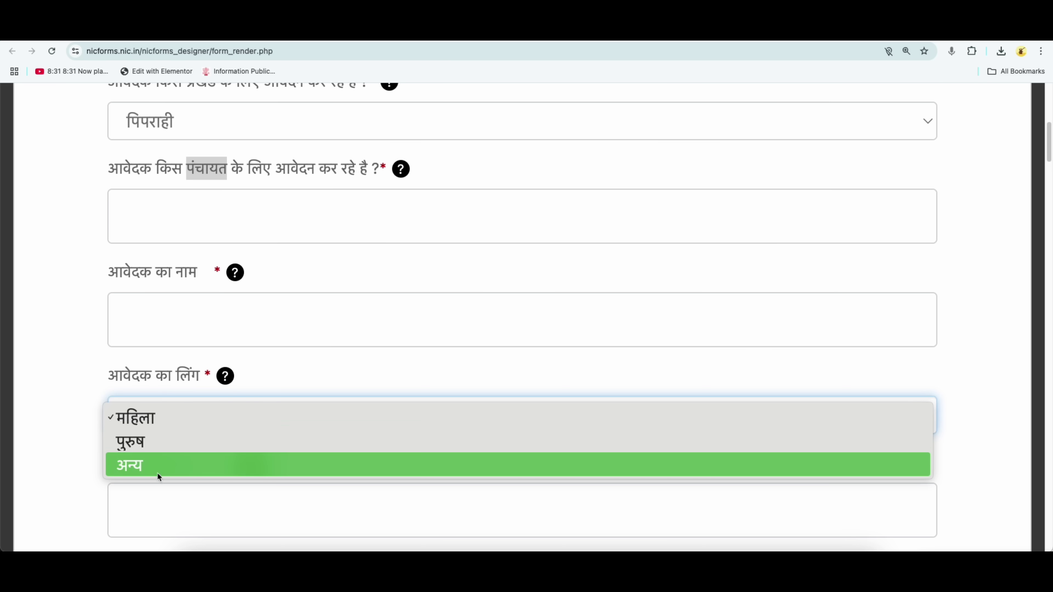
click(291, 367)
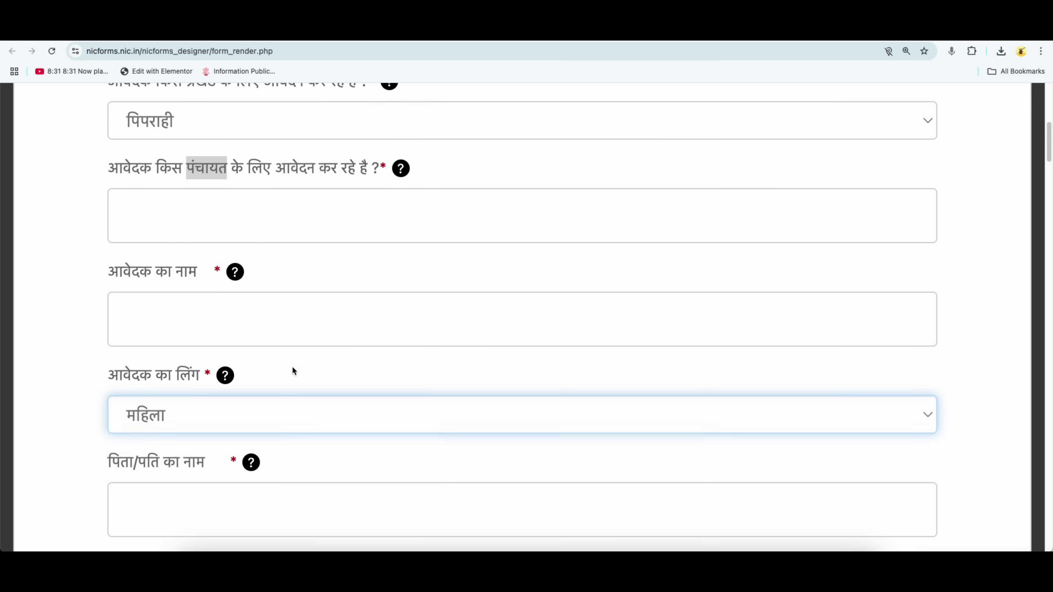
Highlight the 50 KB size limit in the label of the applicant's photo upload.
scroll(291, 366, down, 4)
scroll(182, 351, down, 2)
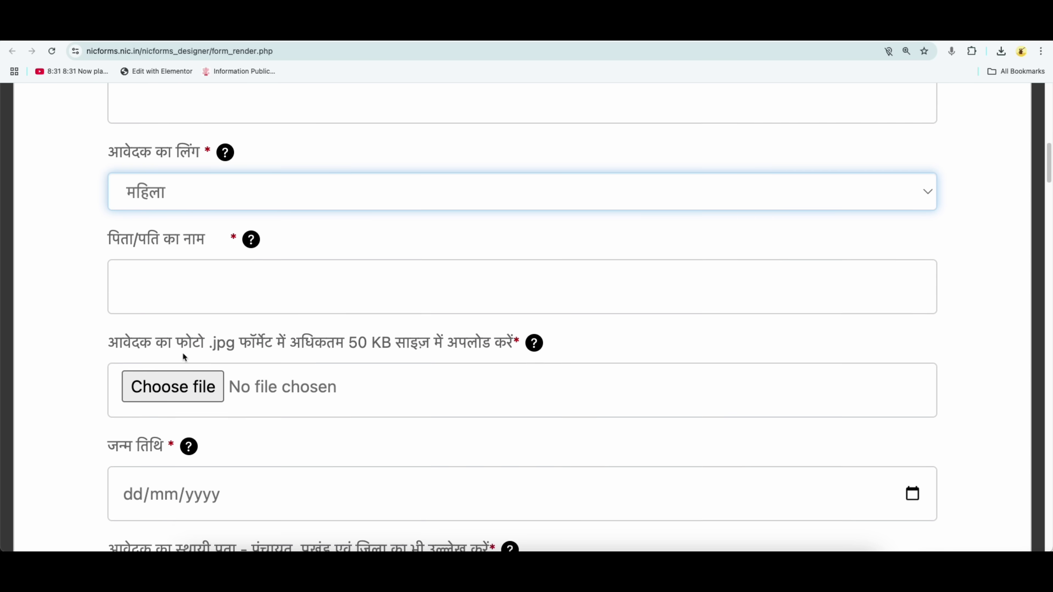
double_click(365, 330)
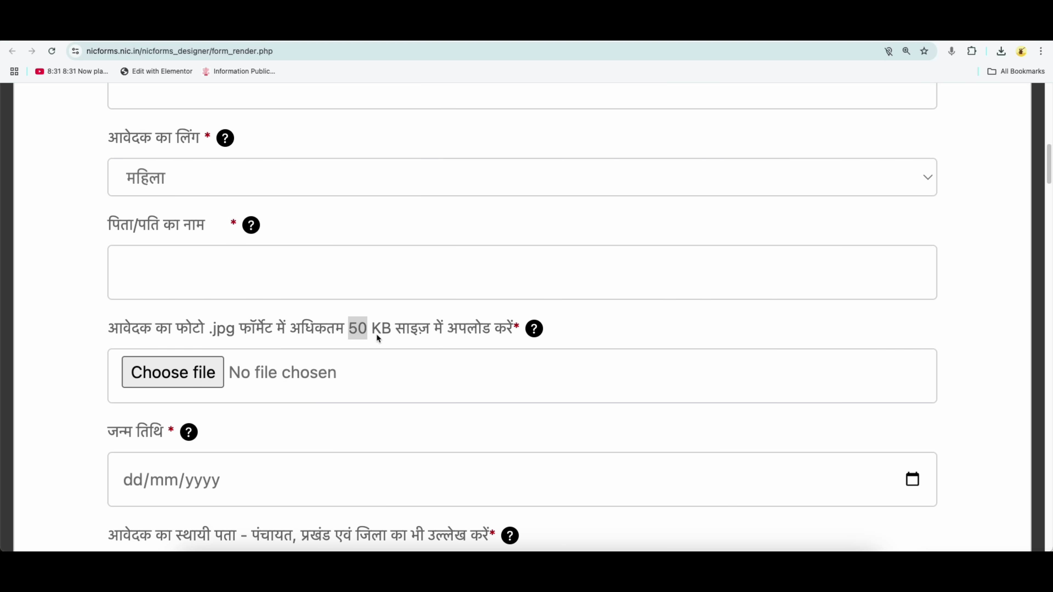
View the date of birth calendar with its year and month list, and close it without choosing a date.
scroll(384, 386, down, 5)
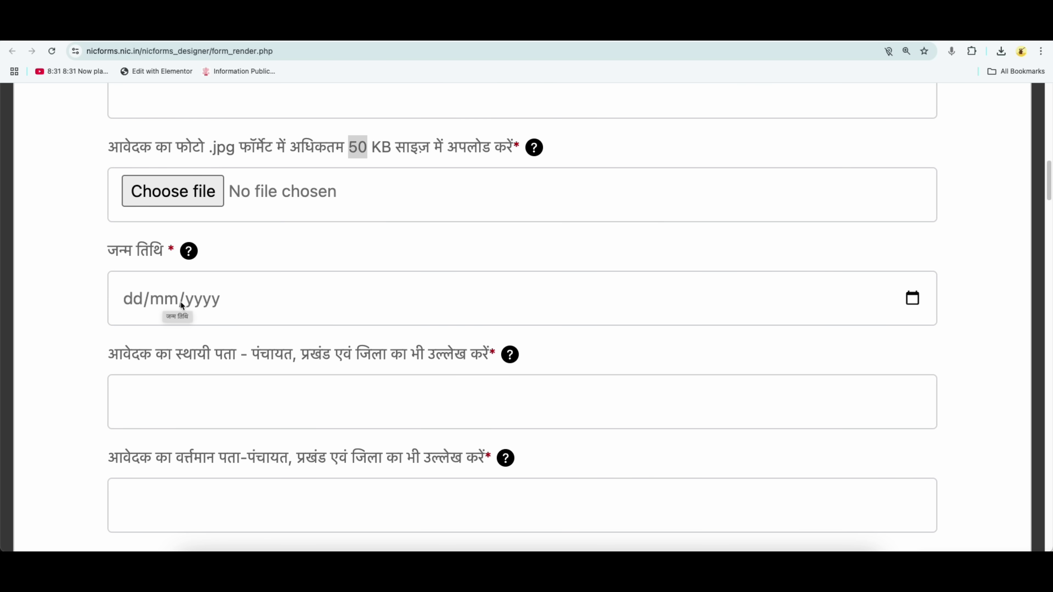
click(913, 299)
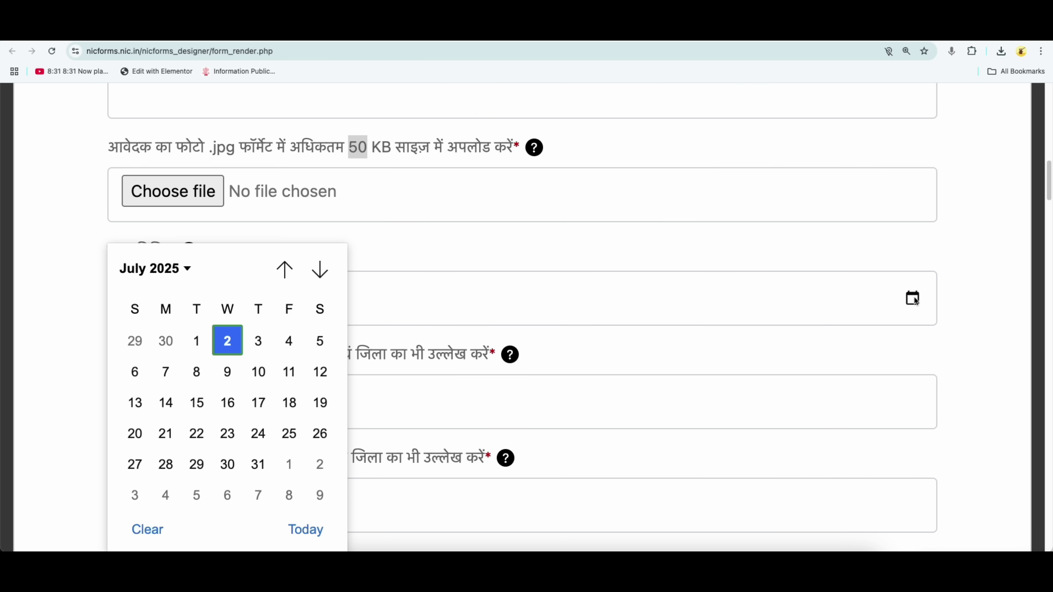
click(172, 270)
scroll(146, 350, up, 2)
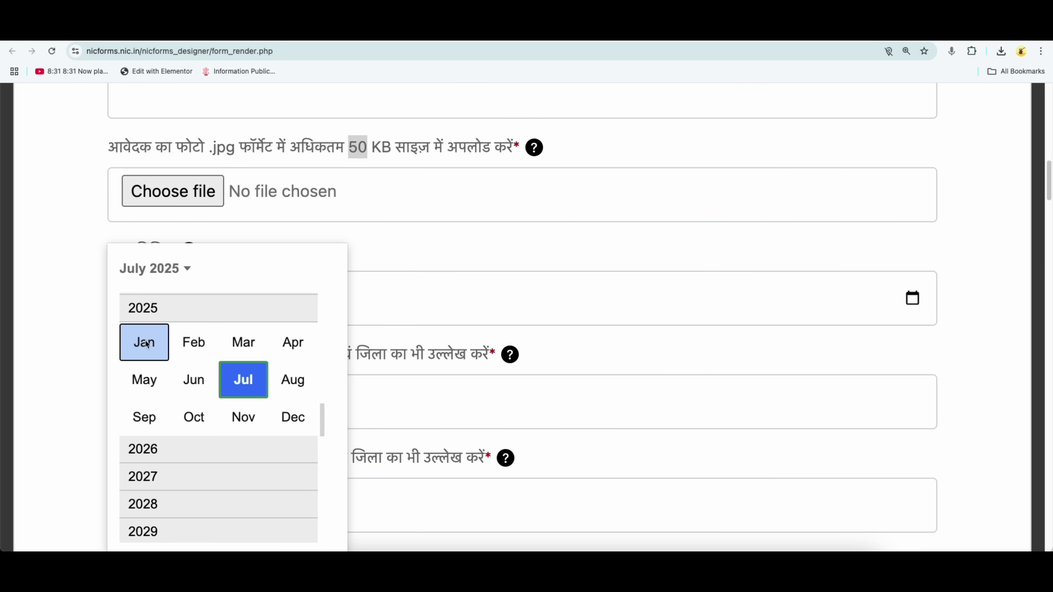
click(429, 290)
Enter the placeholder text "Vill Post PS Distt" as the applicant's permanent address.
scroll(340, 398, down, 1)
drag(118, 294, 332, 297)
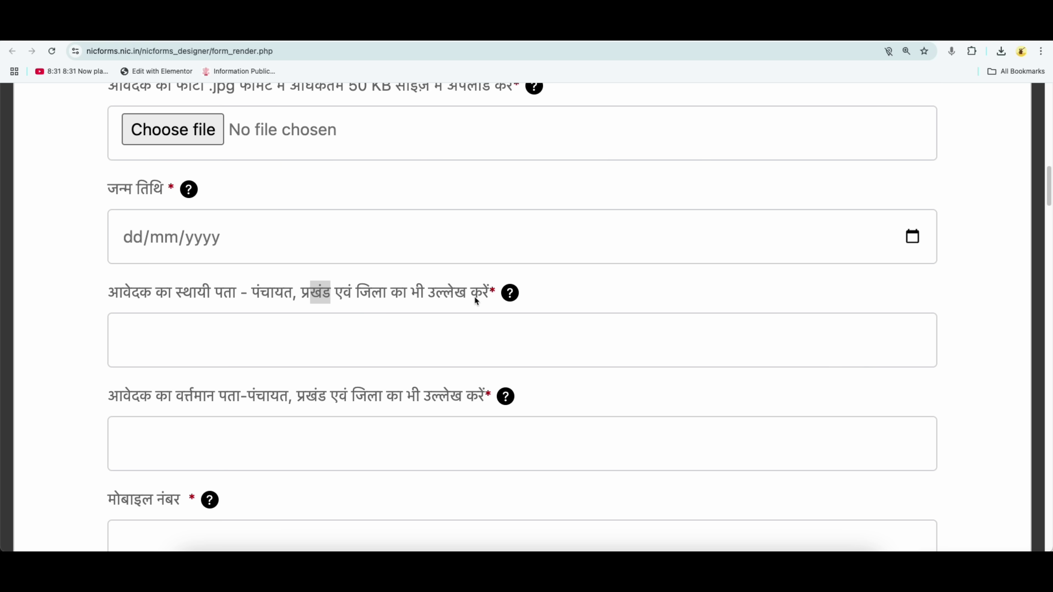
click(203, 336)
text(Vu)
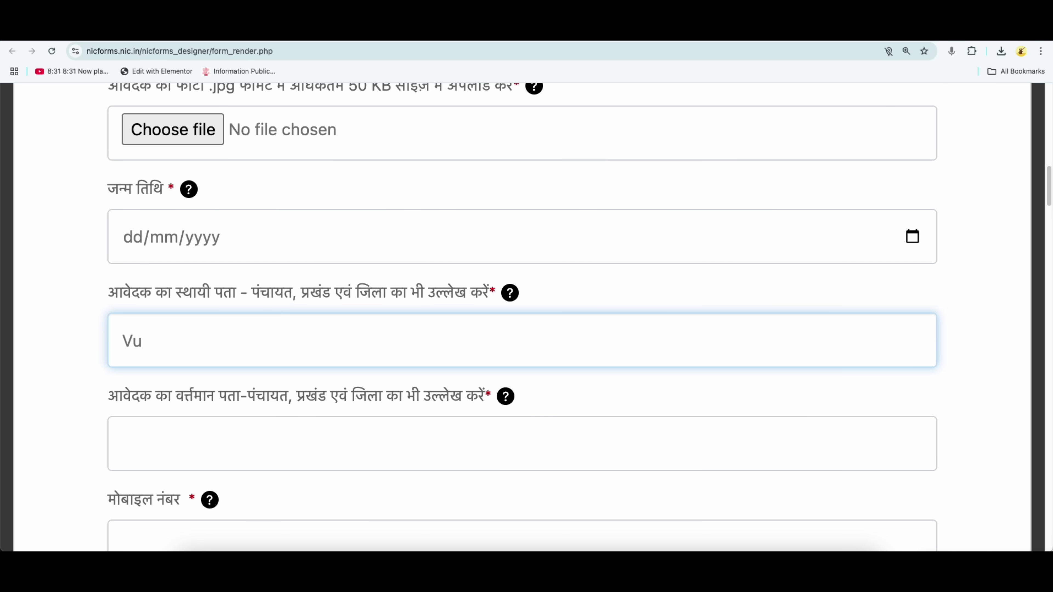
key(BackSpace)
text(ill PO)
key(BackSpace)
text(ost O)
key(BackSpace)
text(PS)
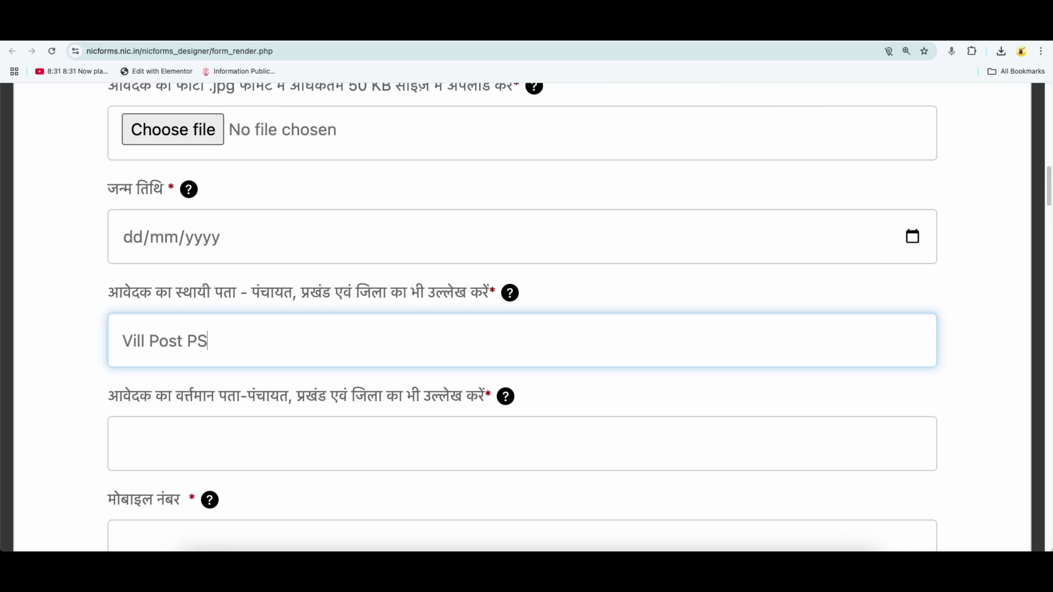
text( Distt)
Highlight the entered address text and the words प्रखंड and स्थायी in the permanent address question.
drag(123, 340, 222, 341)
drag(301, 295, 332, 295)
scroll(289, 349, down, 2)
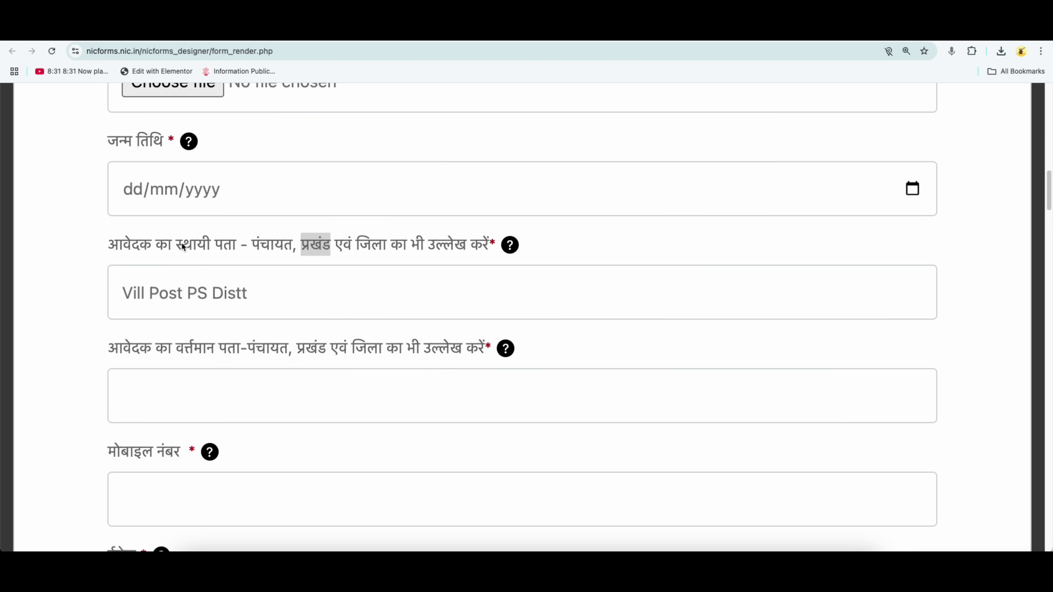
drag(181, 244, 197, 244)
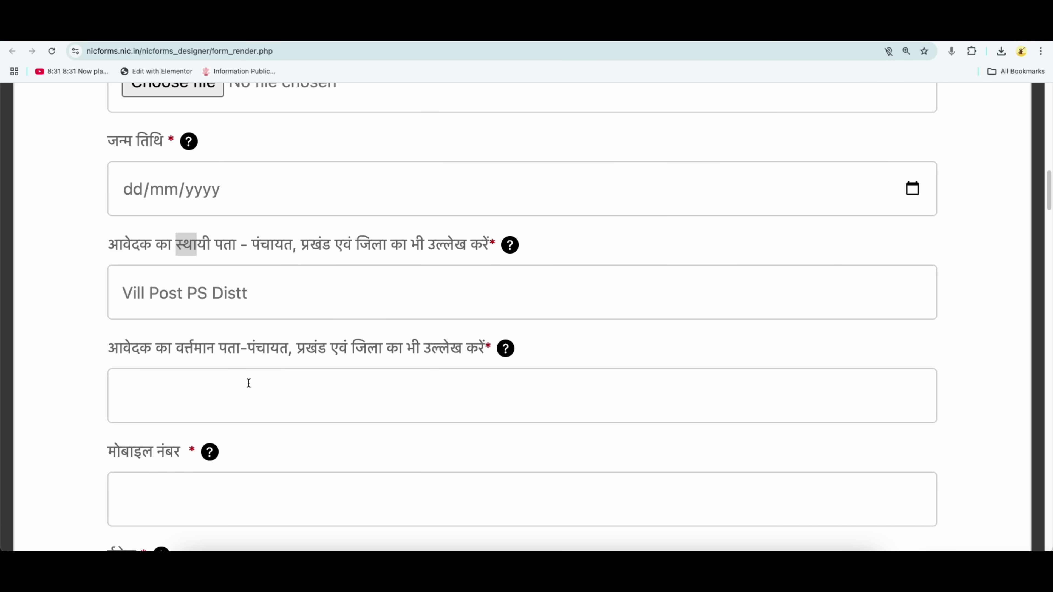
Enter "10th pass" as the applicant's educational qualification (शैक्षणिक योग्यता).
scroll(249, 382, down, 3)
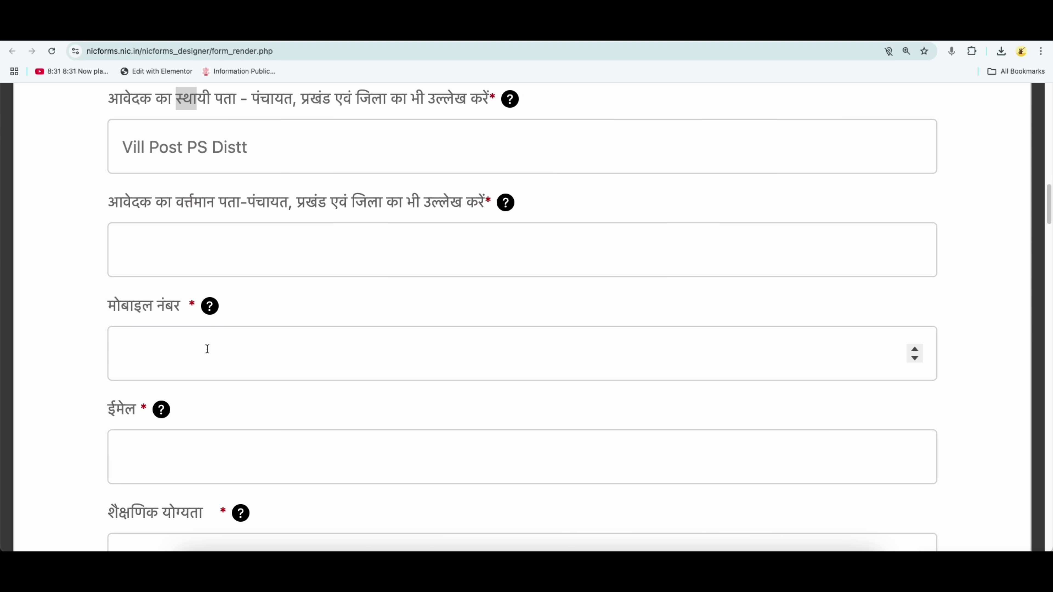
scroll(208, 350, down, 3)
scroll(222, 350, down, 1)
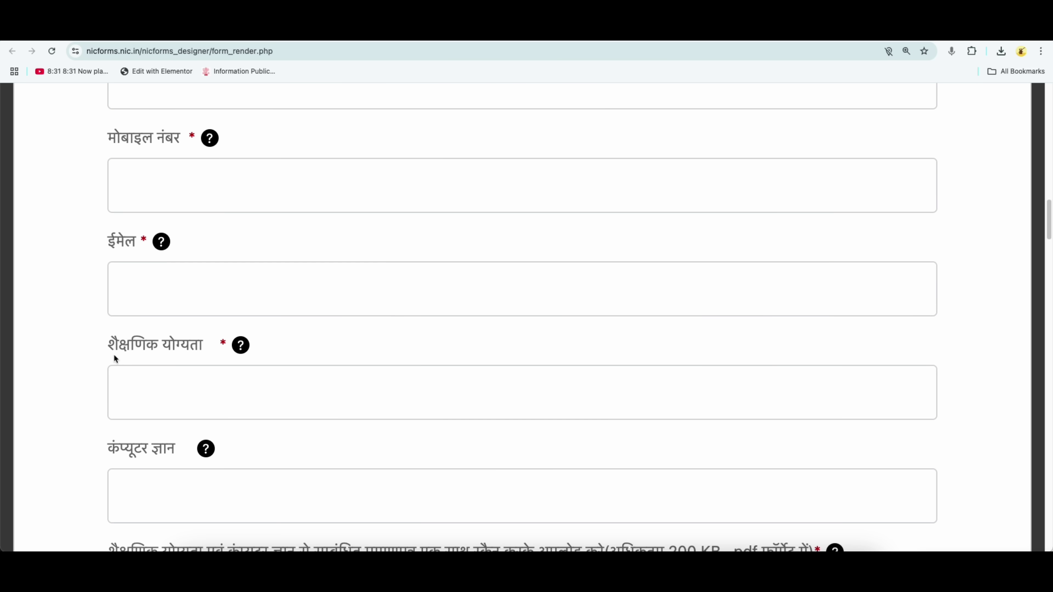
drag(108, 345, 199, 349)
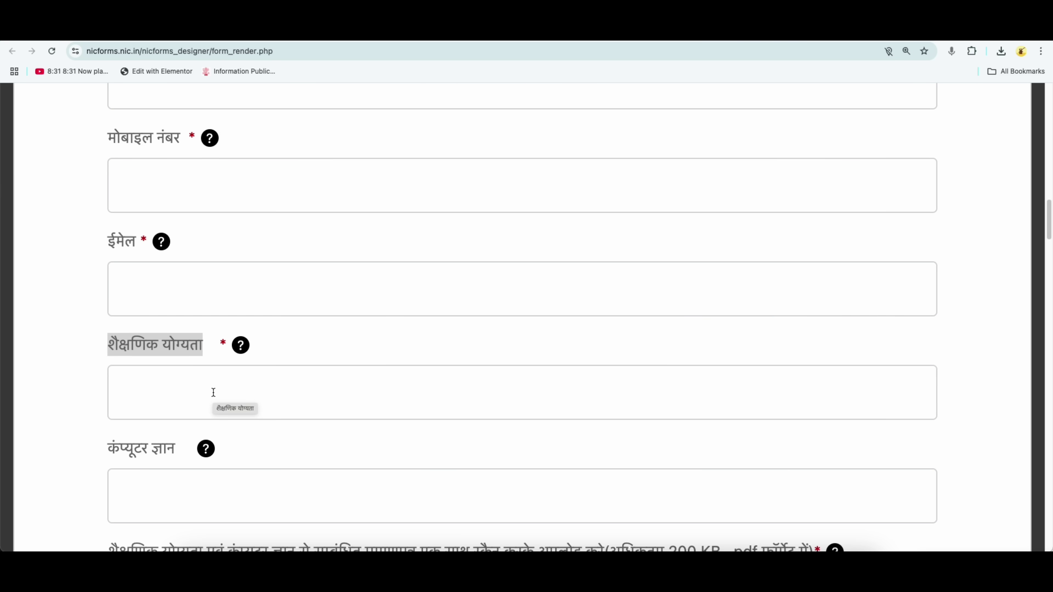
click(128, 384)
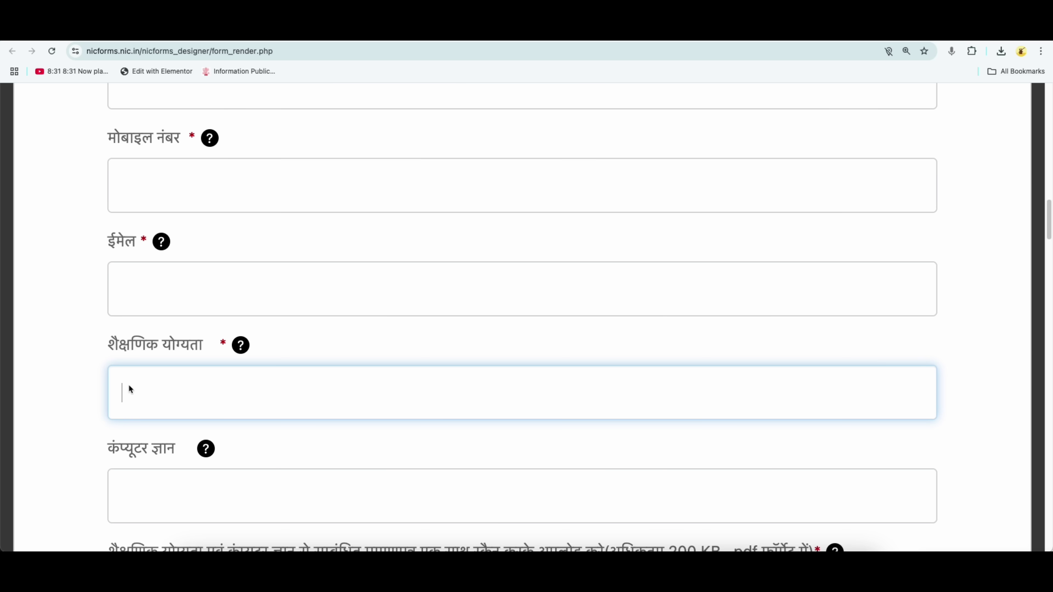
text(10th pass)
Enter "YES (ADCA)" as the applicant's computer knowledge (कंप्यूटर ज्ञान).
scroll(204, 427, down, 1)
scroll(205, 428, down, 5)
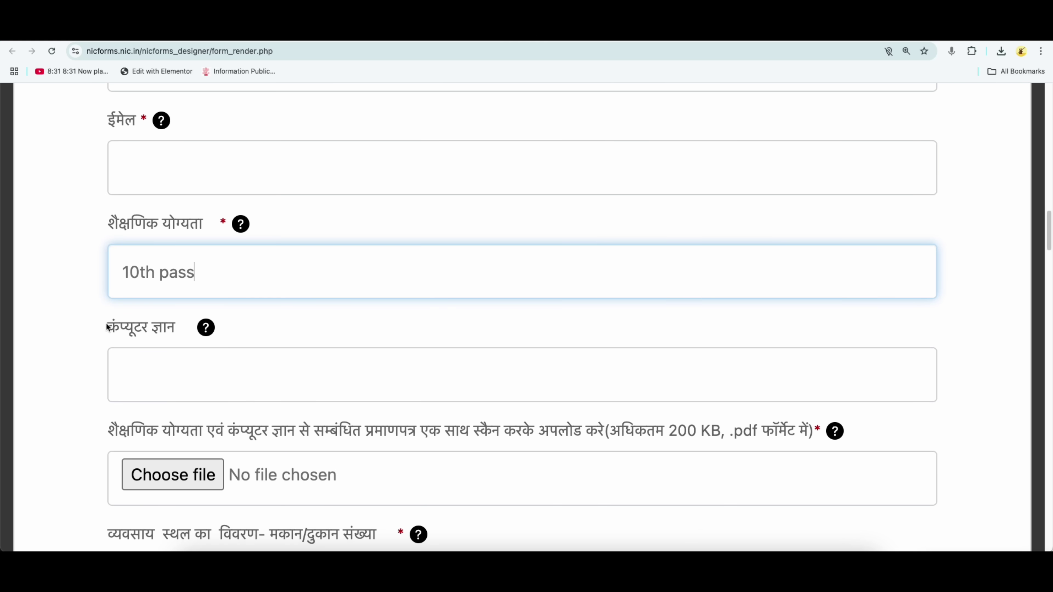
drag(107, 328, 177, 329)
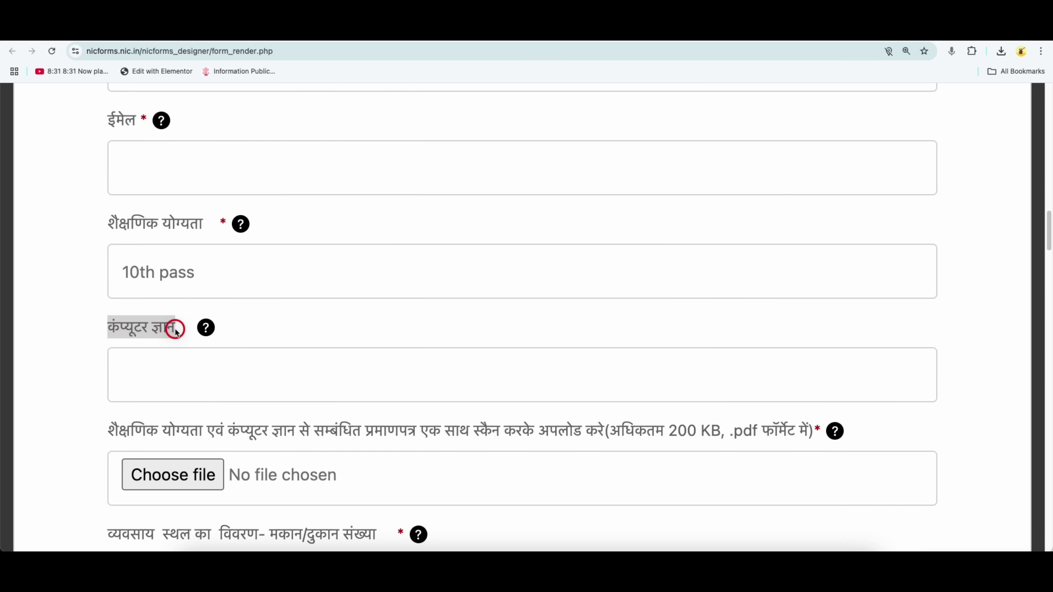
click(162, 388)
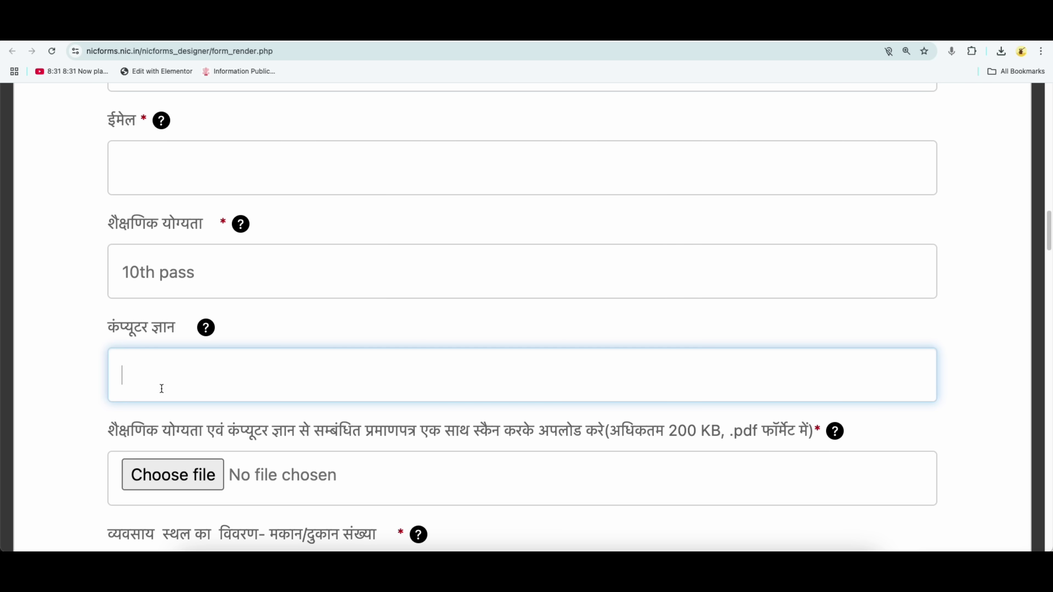
text(N)
key(BackSpace)
text(YES)
text( ()
key(BackSpace)
text((AS)
key(BackSpace)
text(DCA)
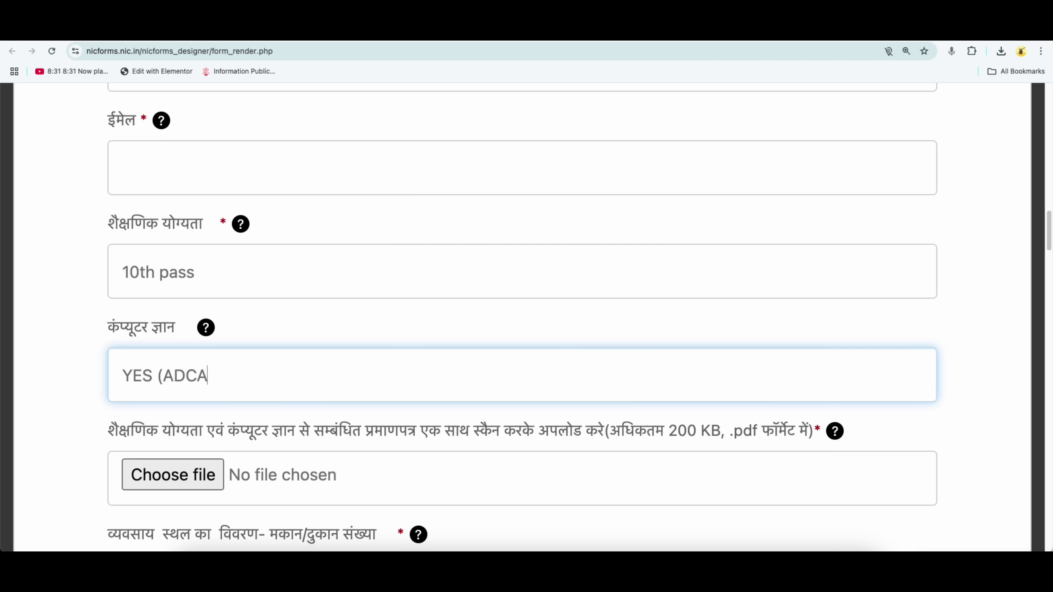
text())
scroll(219, 486, down, 2)
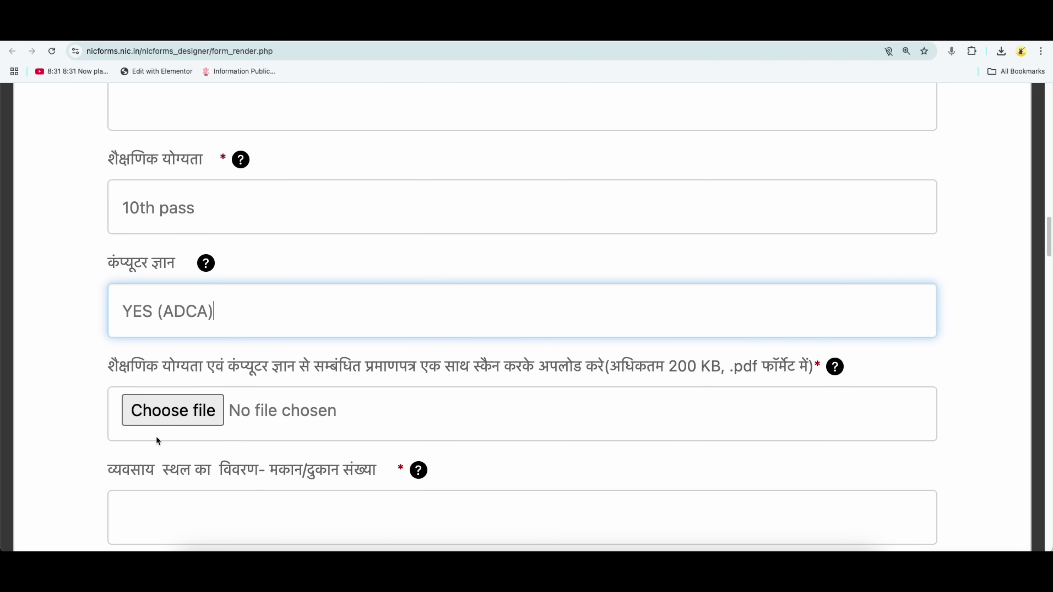
Review the upload question for the combined educational qualification and computer knowledge certificates, highlighting part of its wording.
click(158, 370)
scroll(195, 407, down, 1)
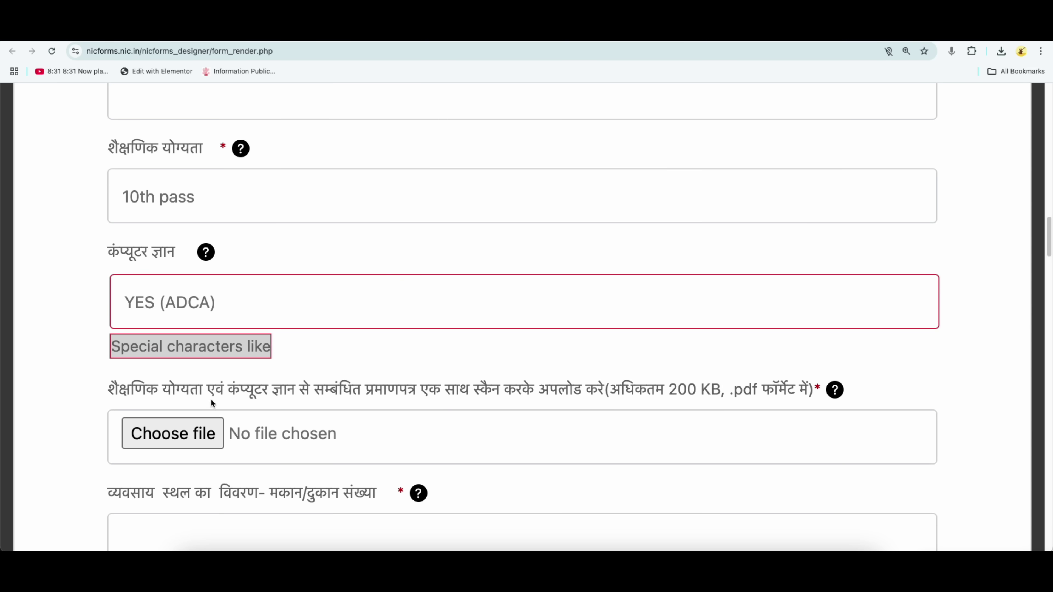
click(418, 392)
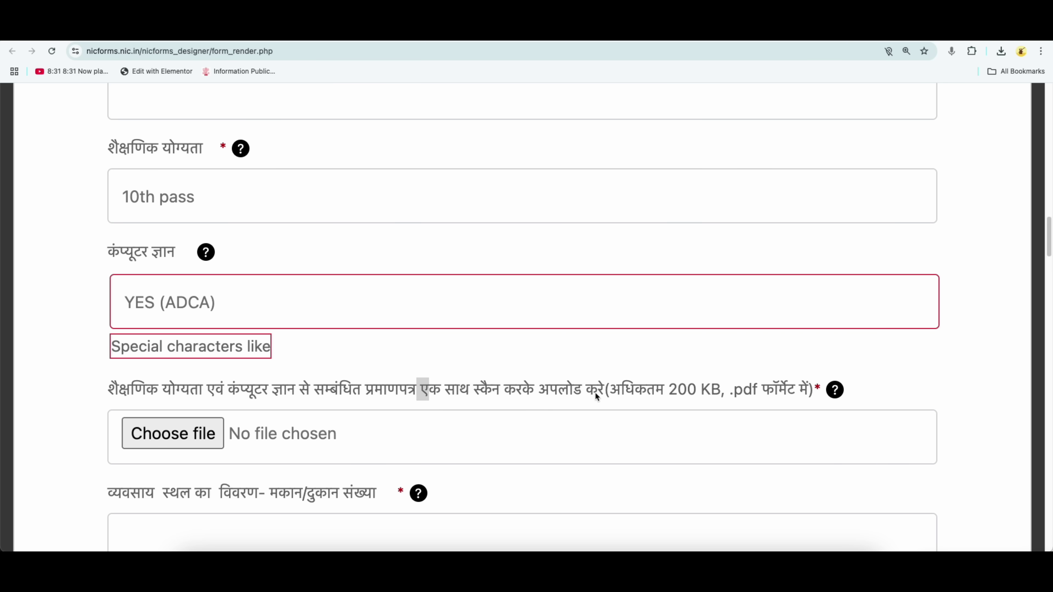
scroll(333, 409, down, 1)
scroll(324, 394, up, 1)
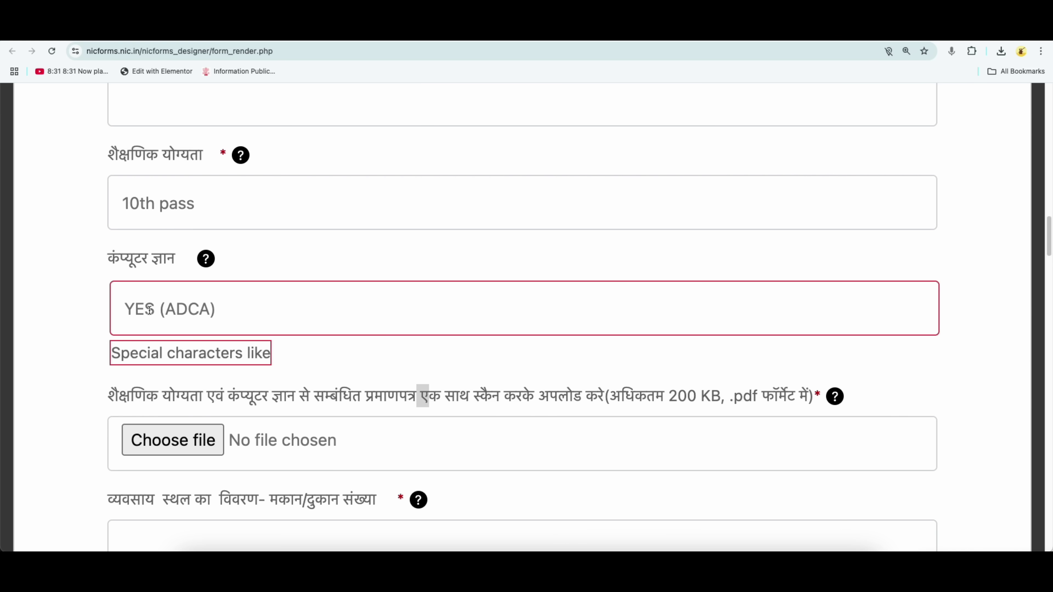
Remove the parentheses from the computer knowledge (कंप्यूटर ज्ञान) answer so that it reads "YES ADCA".
click(163, 311)
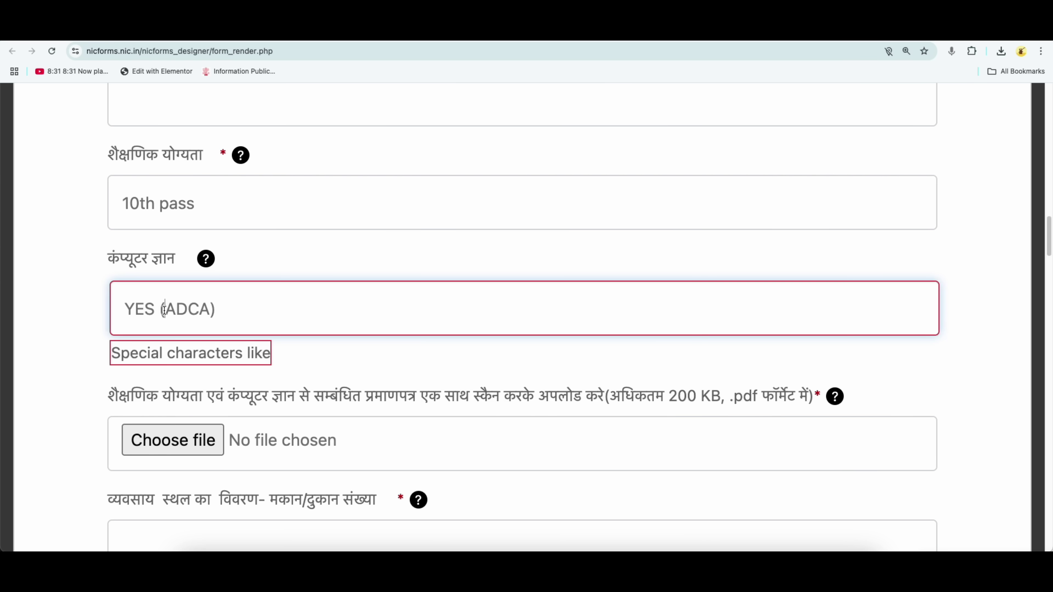
key(BackSpace)
click(222, 304)
key(BackSpace)
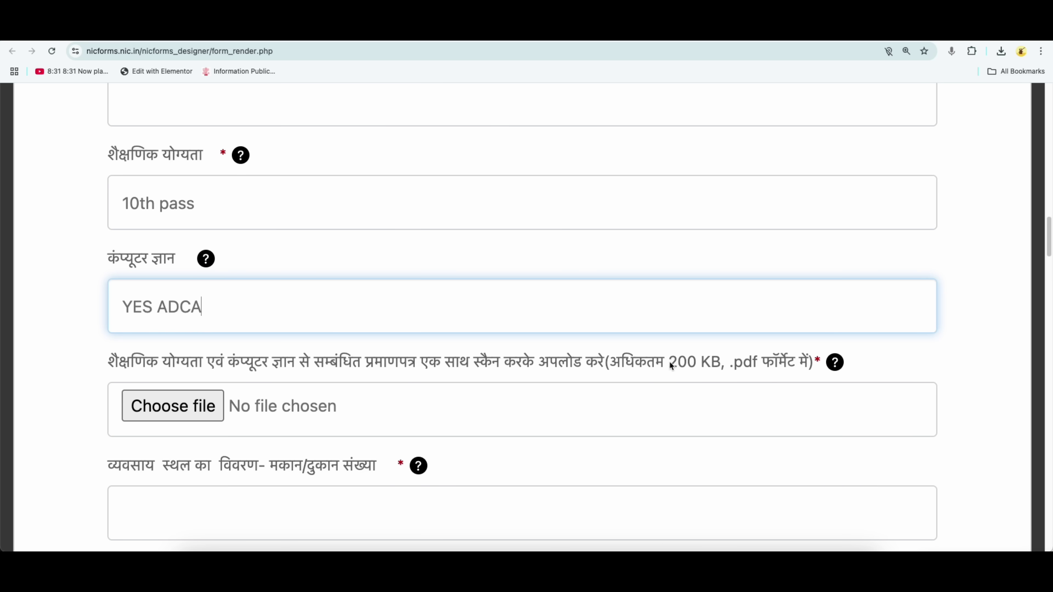
Point out the 200 KB PDF limit for the qualification certificates, then open its file chooser and close it without selecting a file.
drag(669, 363, 703, 365)
click(737, 366)
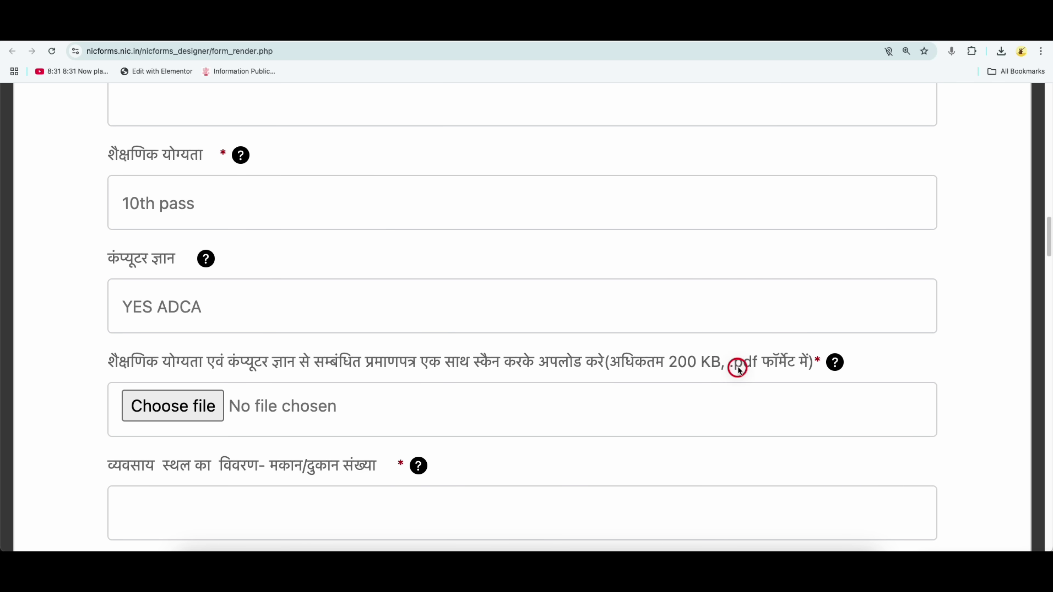
click(251, 402)
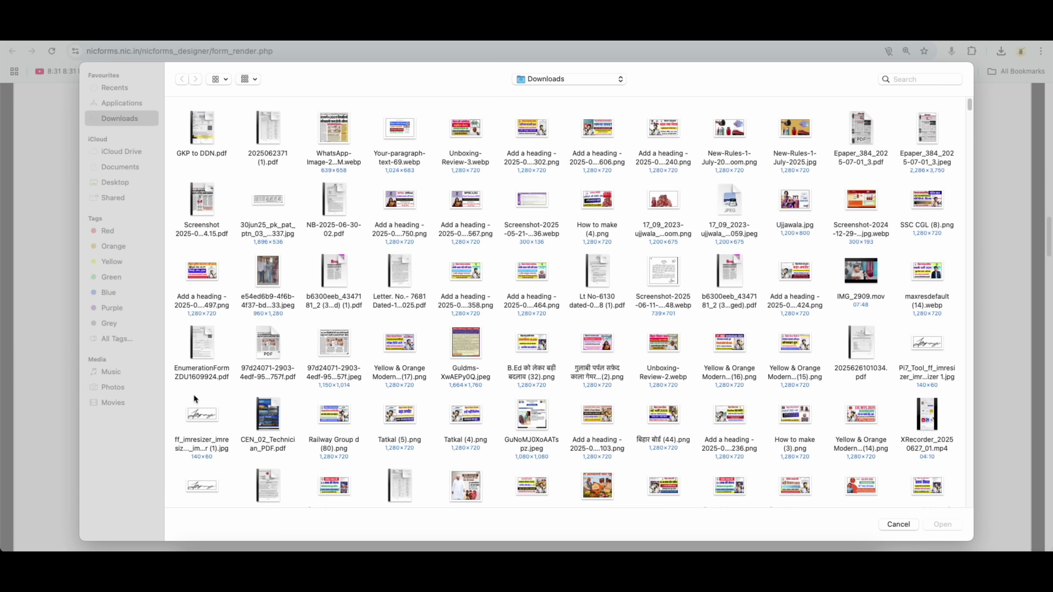
click(895, 525)
Examine the business place fields for house/shop number, holding number, area, khata and khesra number, and boundary (चौहद्दी).
scroll(499, 418, down, 5)
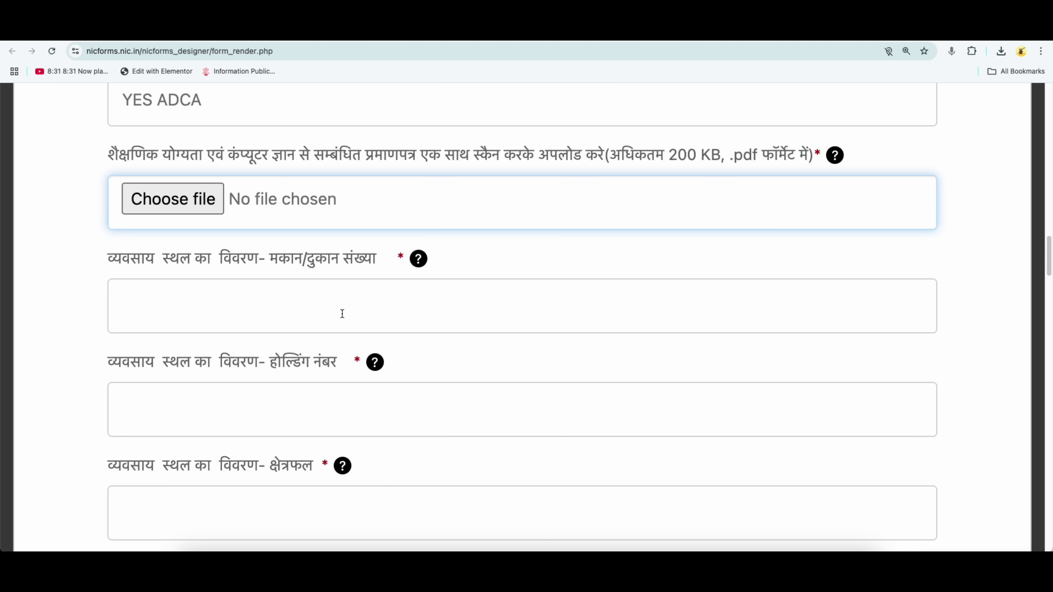
scroll(341, 314, down, 1)
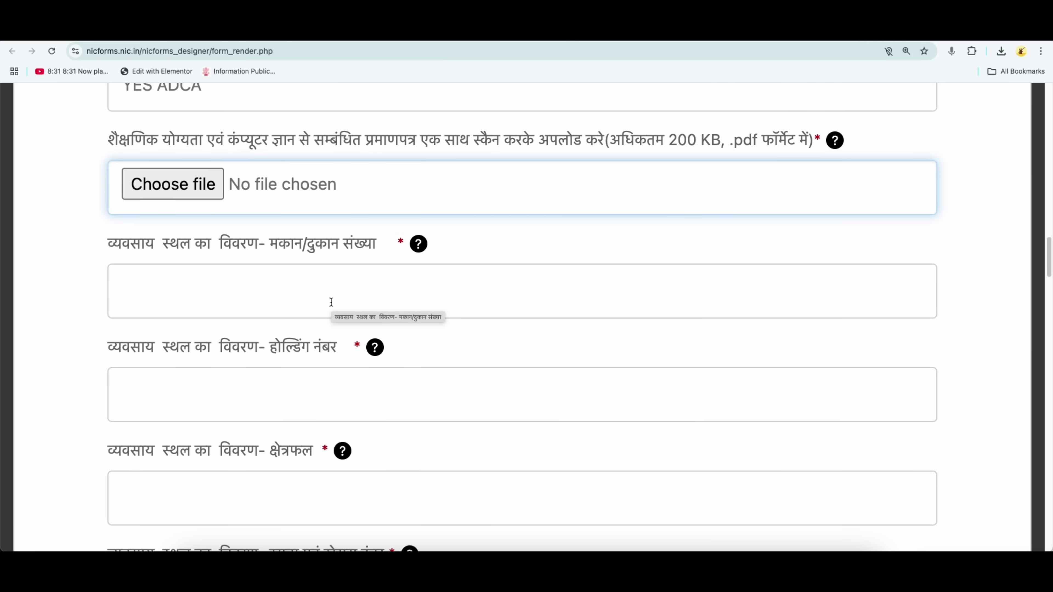
scroll(330, 303, down, 1)
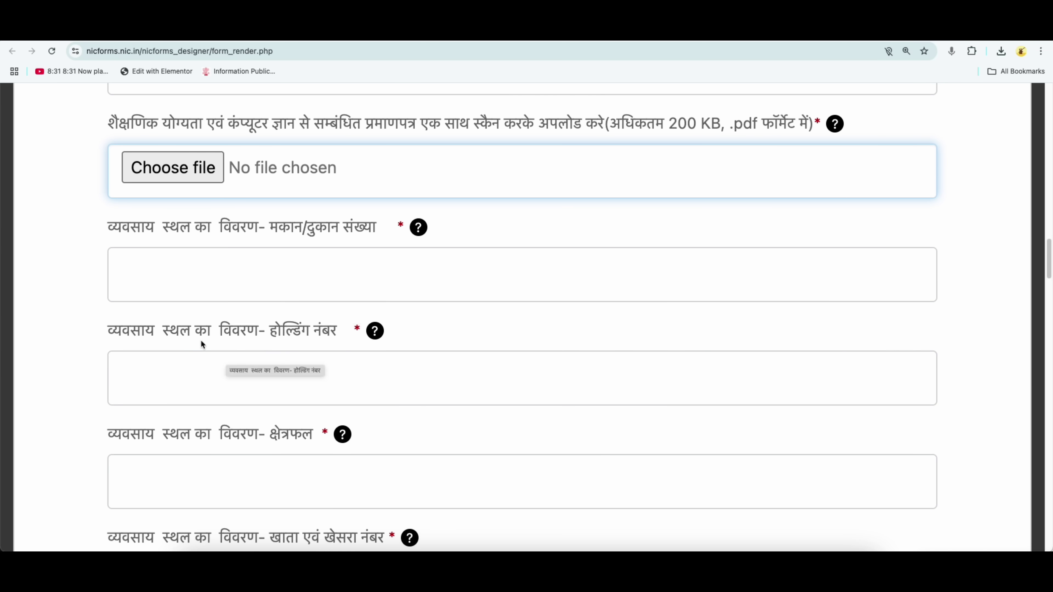
scroll(333, 376, down, 5)
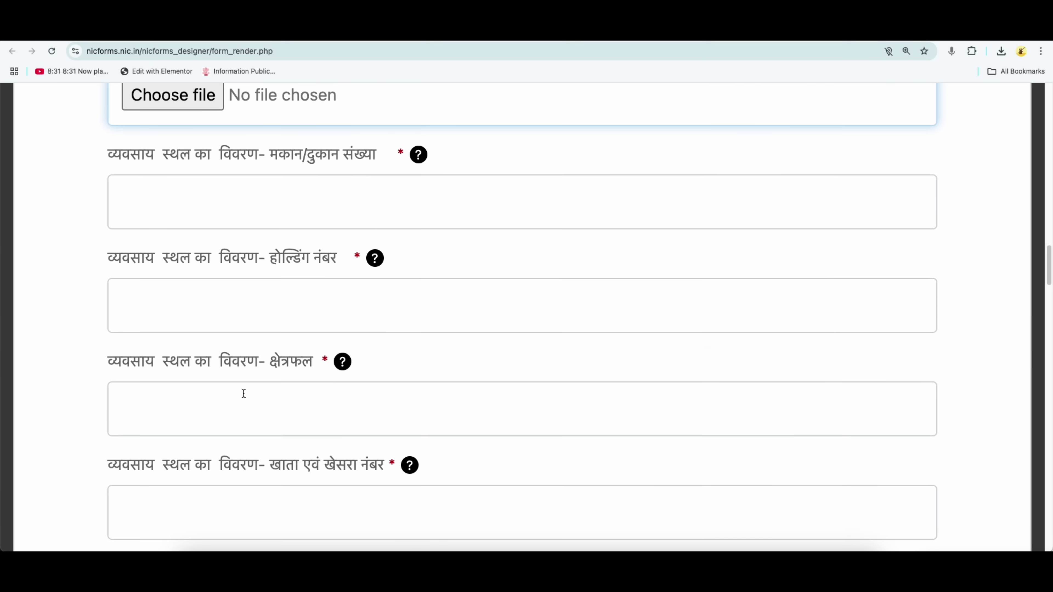
scroll(296, 380, down, 4)
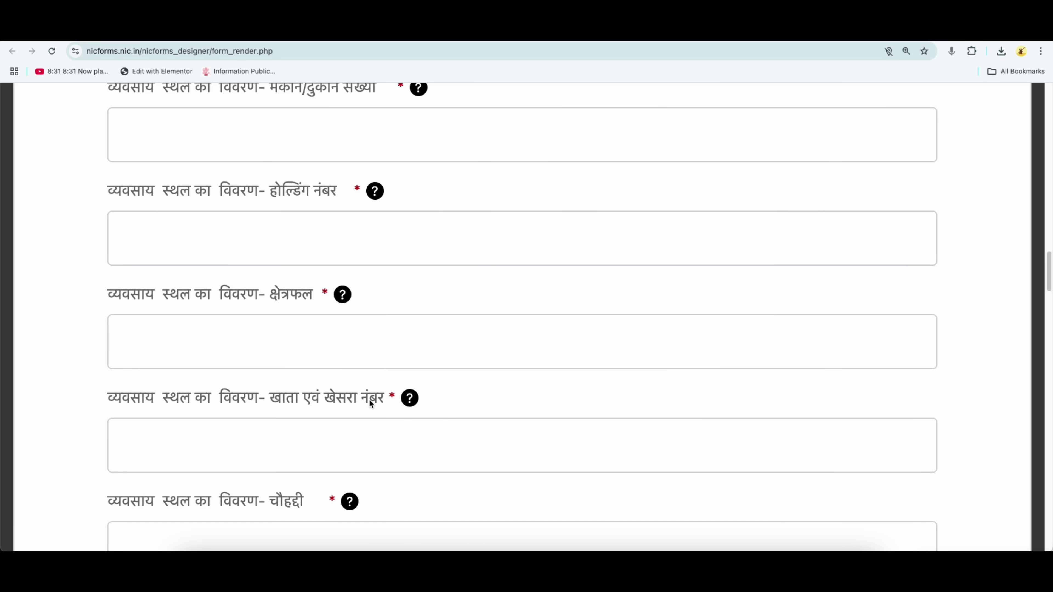
scroll(370, 400, down, 6)
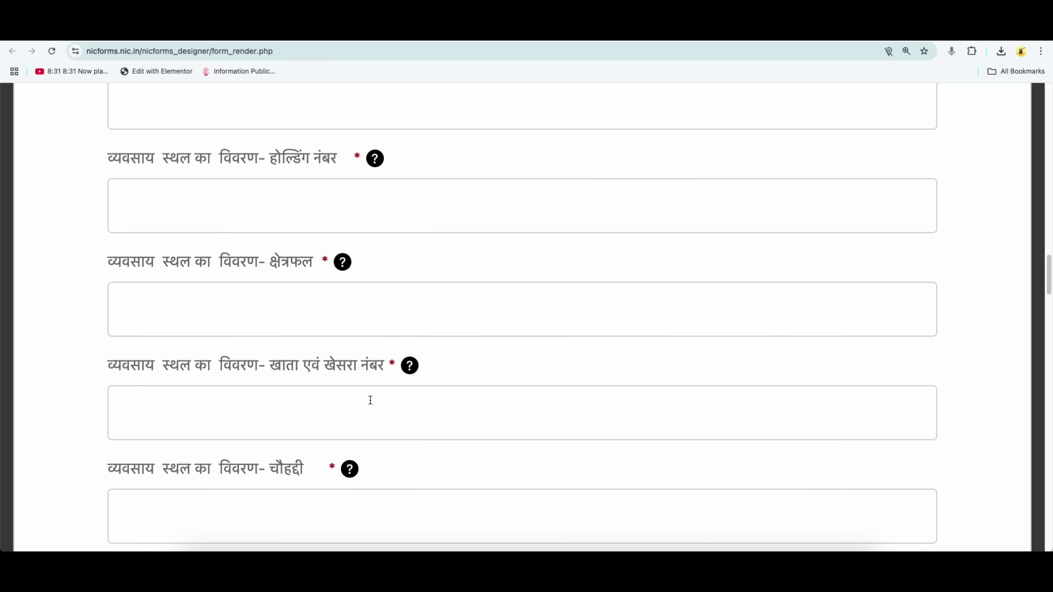
scroll(370, 401, down, 2)
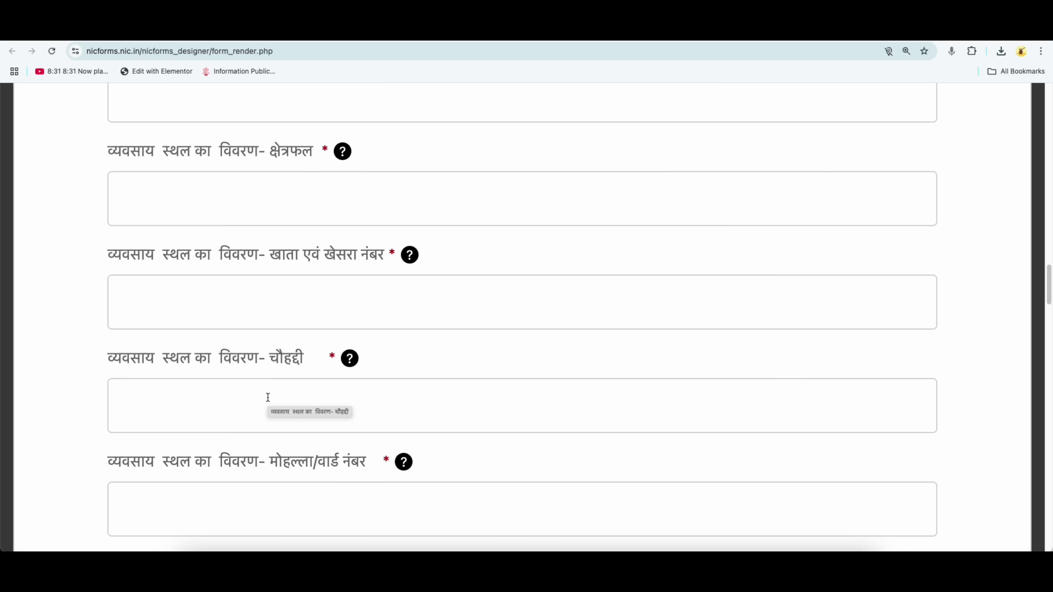
scroll(268, 397, down, 2)
Highlight the business place field labels मोहल्ला/वार्ड नंबर, ग्राम/शहर and जिला.
drag(270, 397, 369, 398)
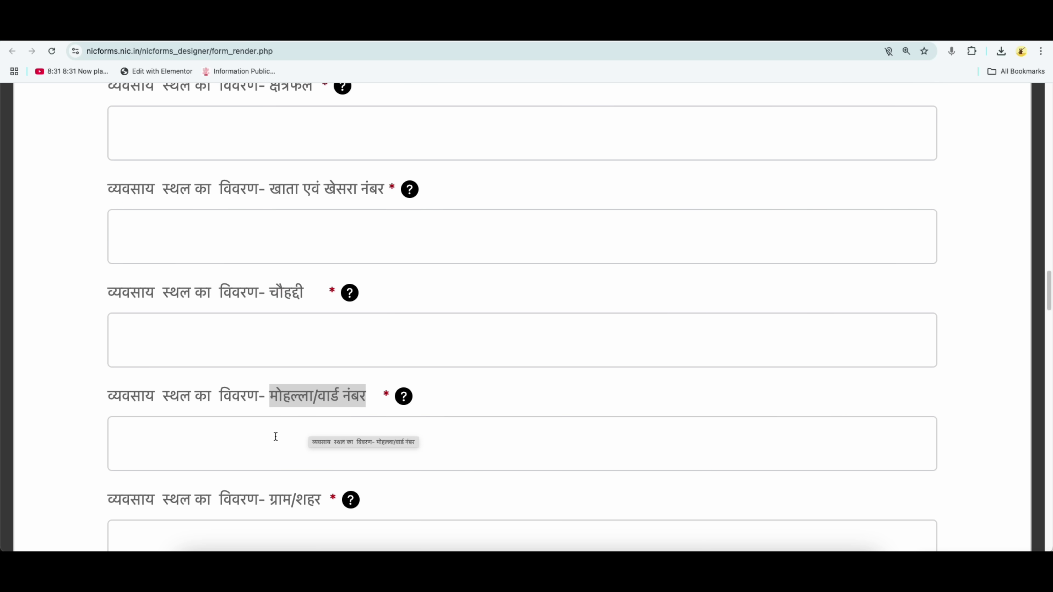
scroll(349, 448, down, 4)
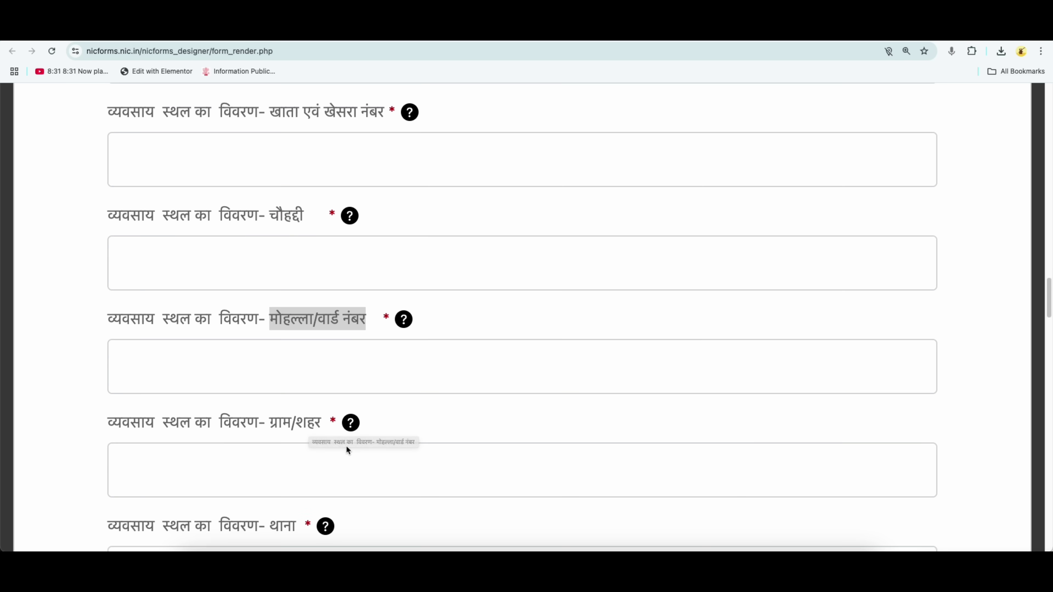
drag(108, 351, 169, 355)
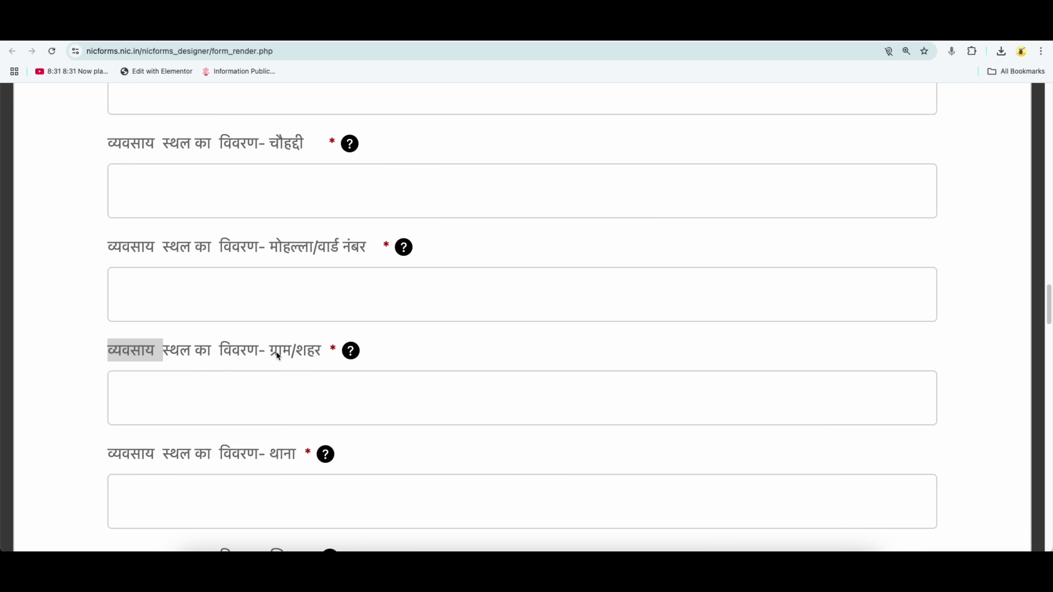
drag(270, 351, 305, 358)
scroll(306, 427, down, 2)
drag(226, 377, 292, 383)
scroll(319, 383, down, 2)
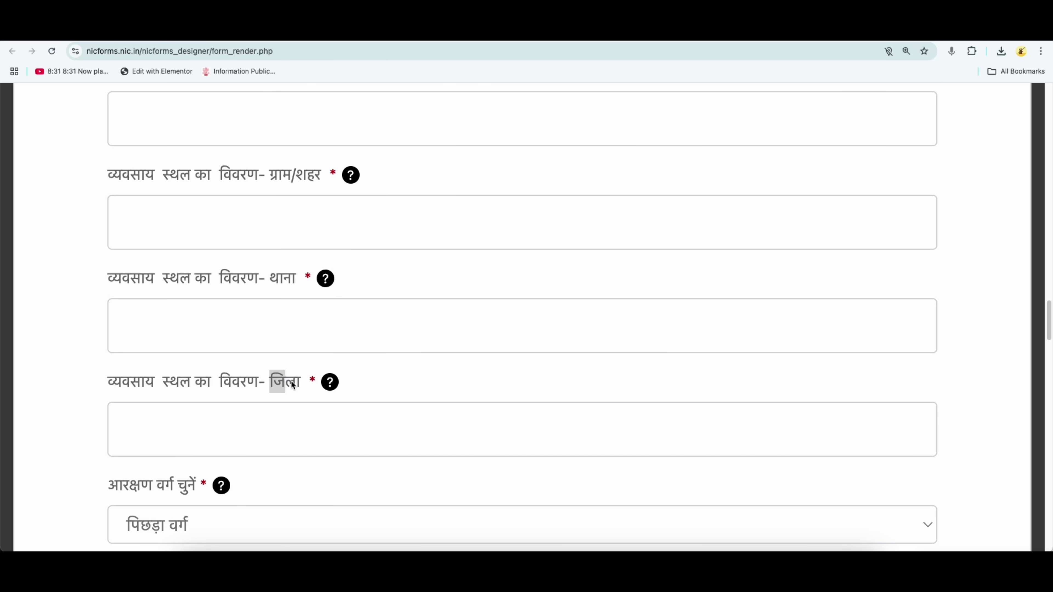
Highlight the reservation category question (आरक्षण वर्ग चुनें) and set its answer to अत्यंत पिछड़ा वर्ग.
scroll(290, 426, down, 2)
drag(109, 405, 195, 409)
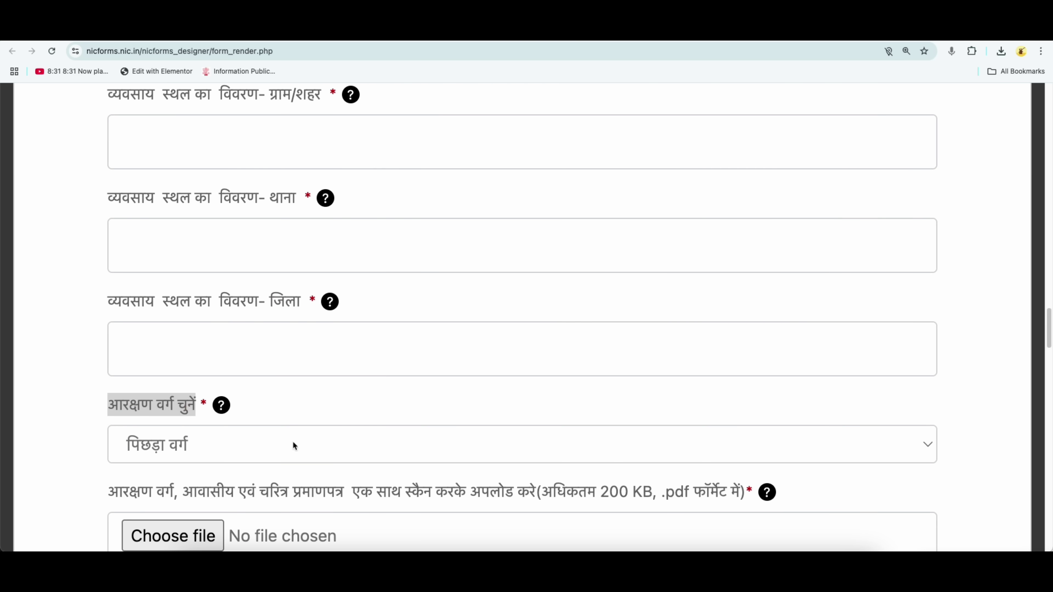
click(715, 449)
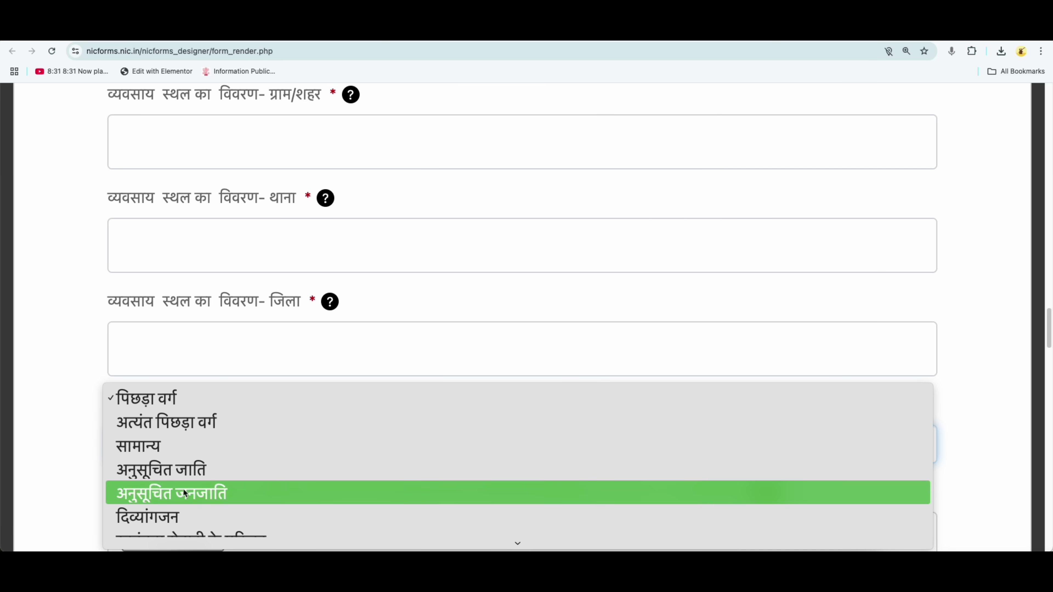
click(174, 425)
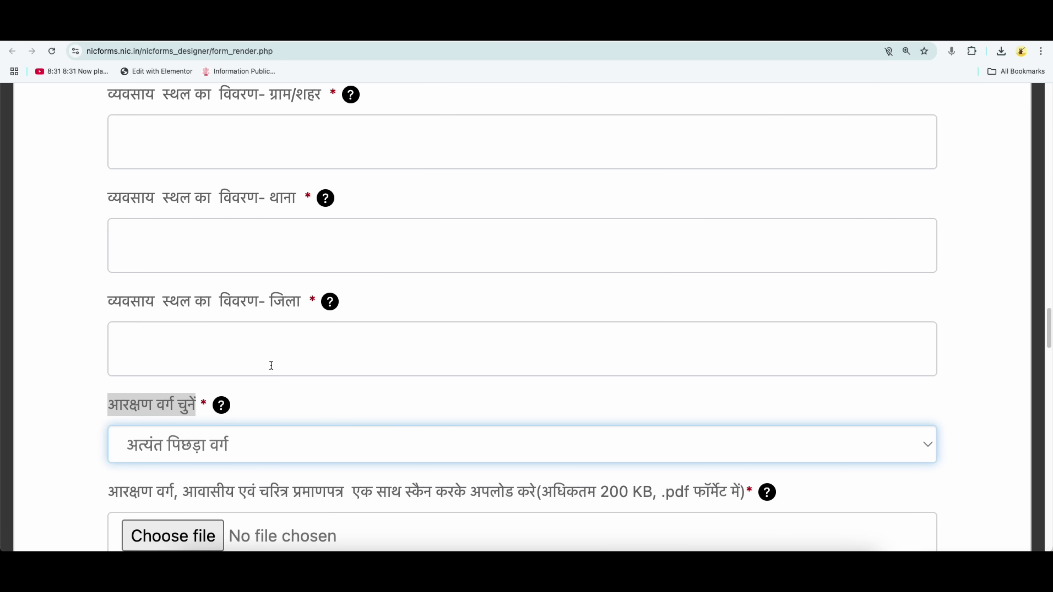
Highlight the required residence and character certificates and the 200 KB limit in the reservation category upload question.
scroll(338, 416, down, 2)
scroll(339, 420, down, 1)
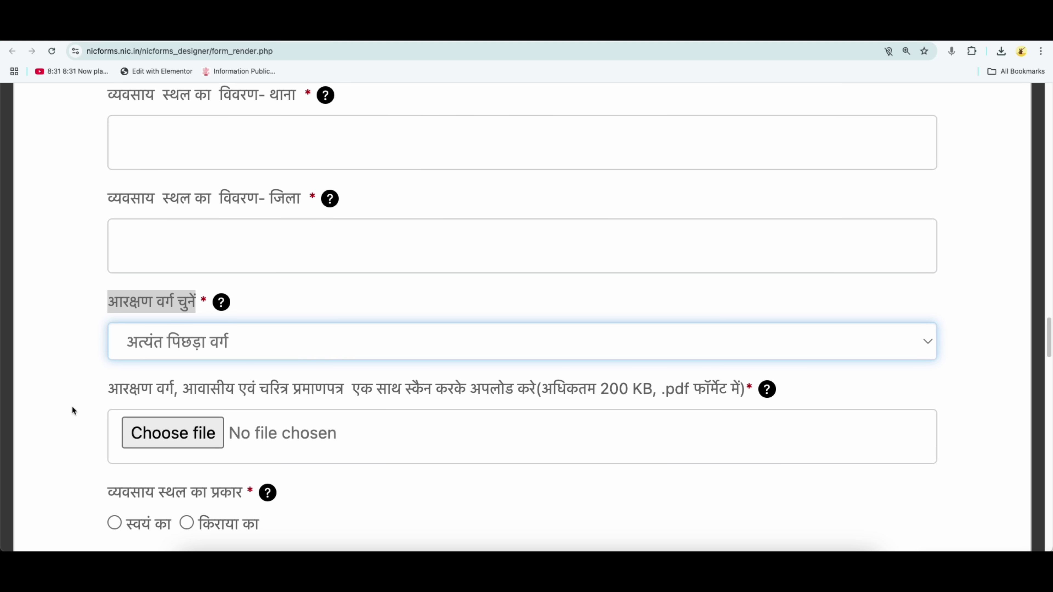
drag(110, 393, 341, 393)
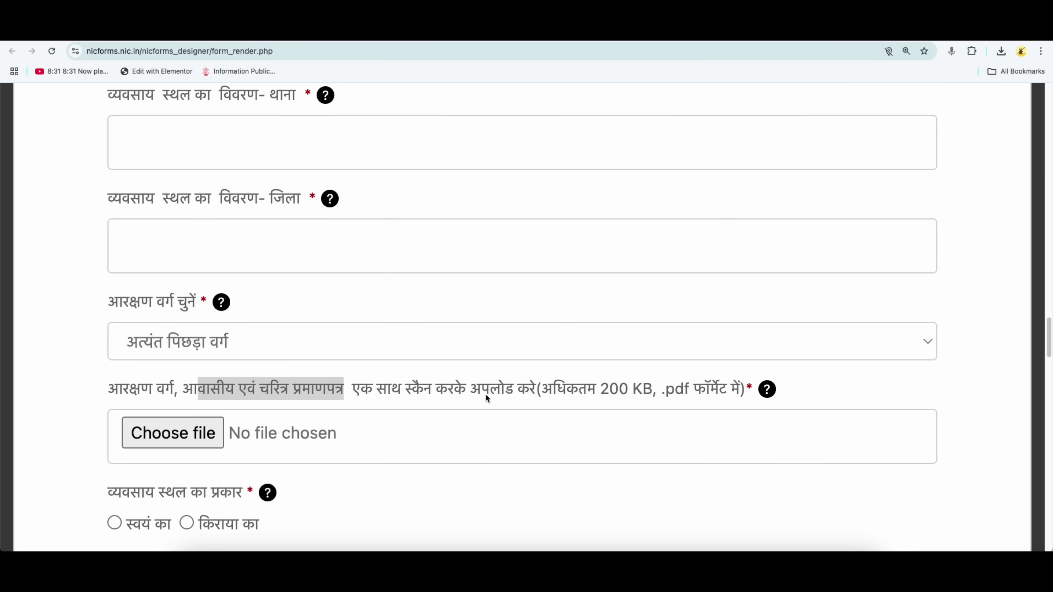
drag(602, 393, 641, 392)
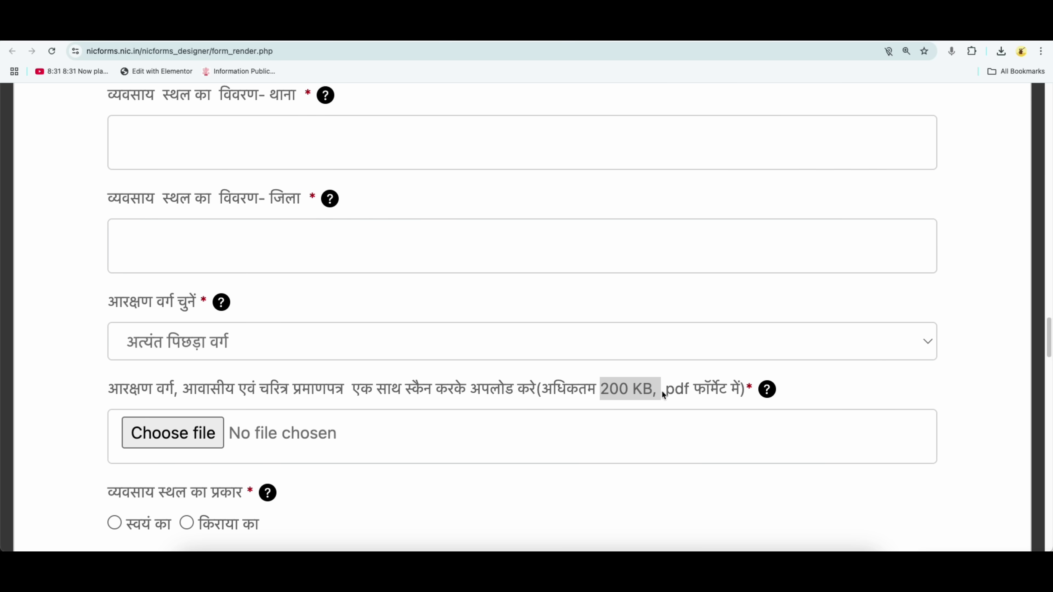
Set the business place type (व्यवसाय स्थल का प्रकार) to स्वयं का and highlight the land receipt wording in the related upload question.
scroll(199, 372, down, 4)
double_click(171, 320)
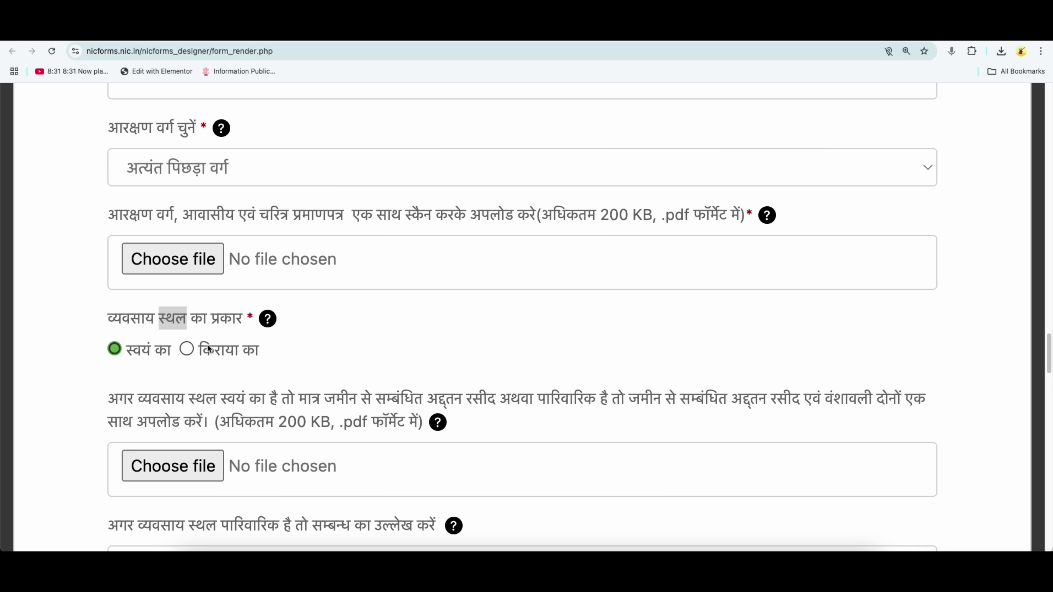
click(187, 349)
click(111, 348)
drag(665, 399, 790, 400)
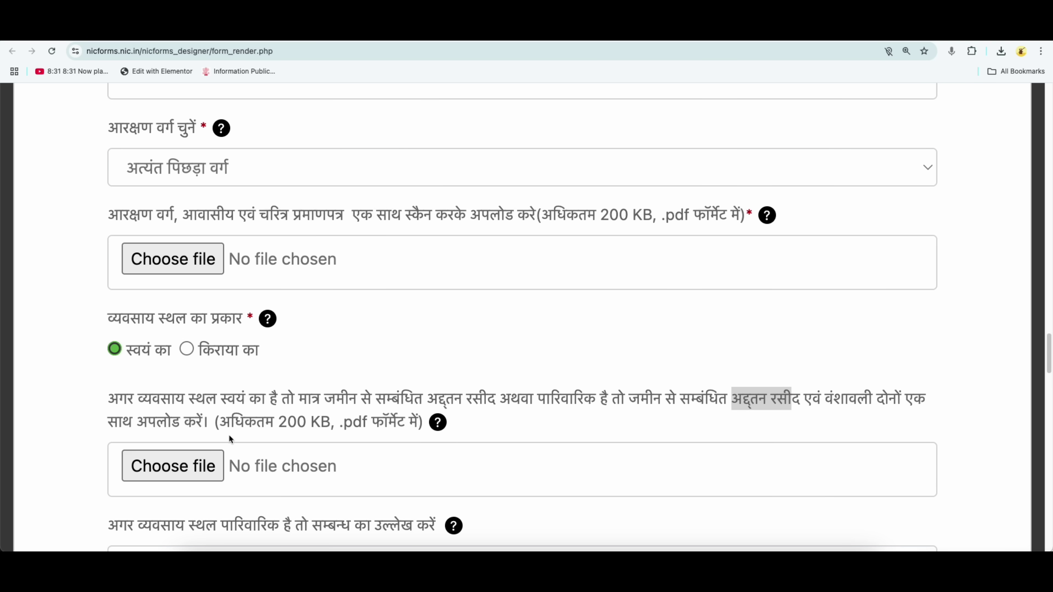
Switch the business place type to किराया का and back to स्वयं का.
click(187, 349)
scroll(354, 489, down, 2)
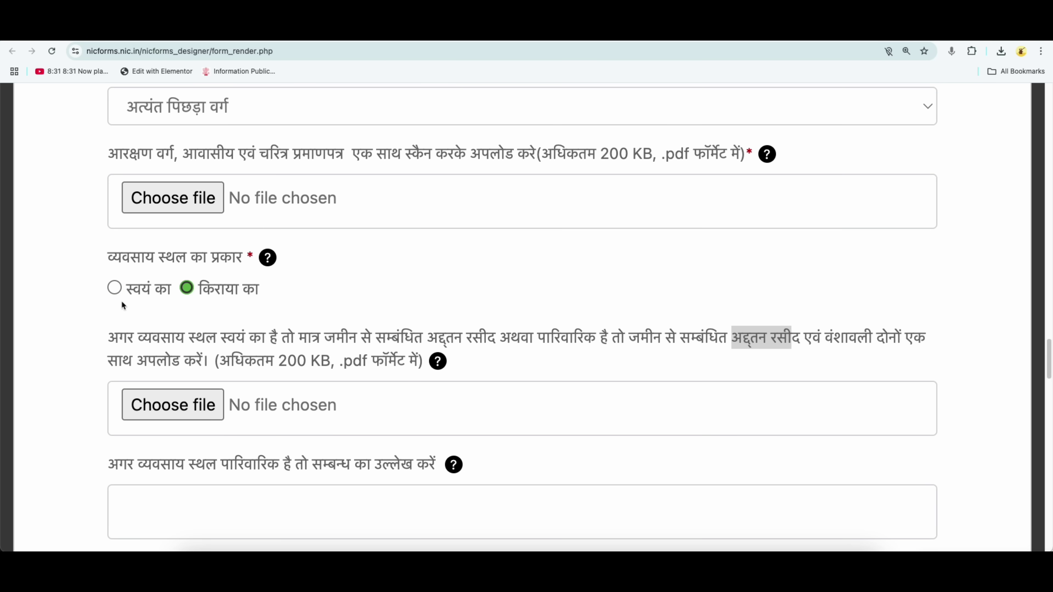
click(115, 288)
Review the family relationship question and highlight इकरारनामा की सत्यापित प्रति in the rented business place upload question.
scroll(471, 425, down, 3)
scroll(471, 422, down, 2)
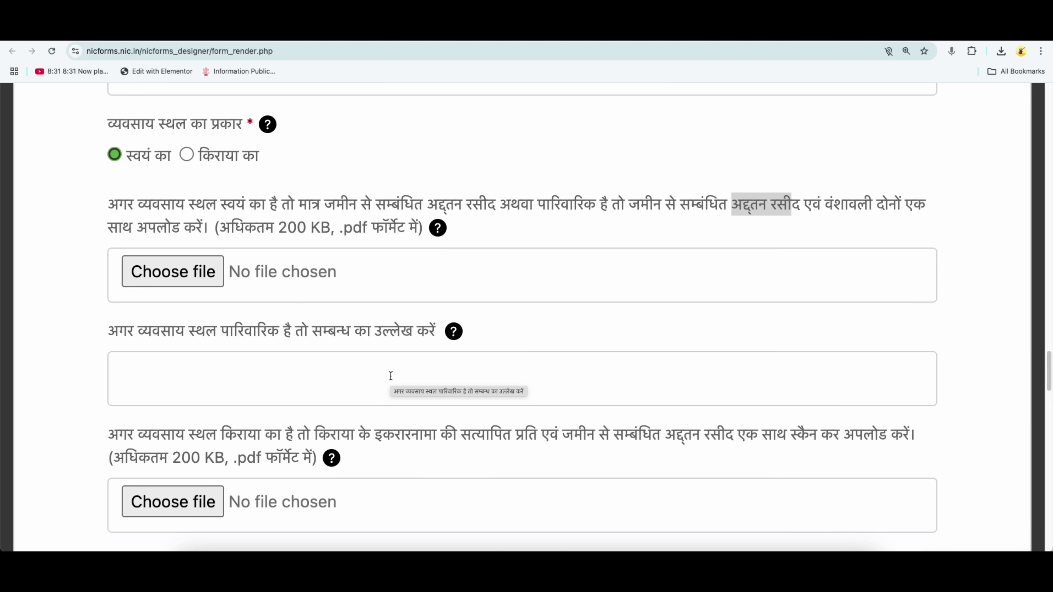
scroll(390, 375, down, 3)
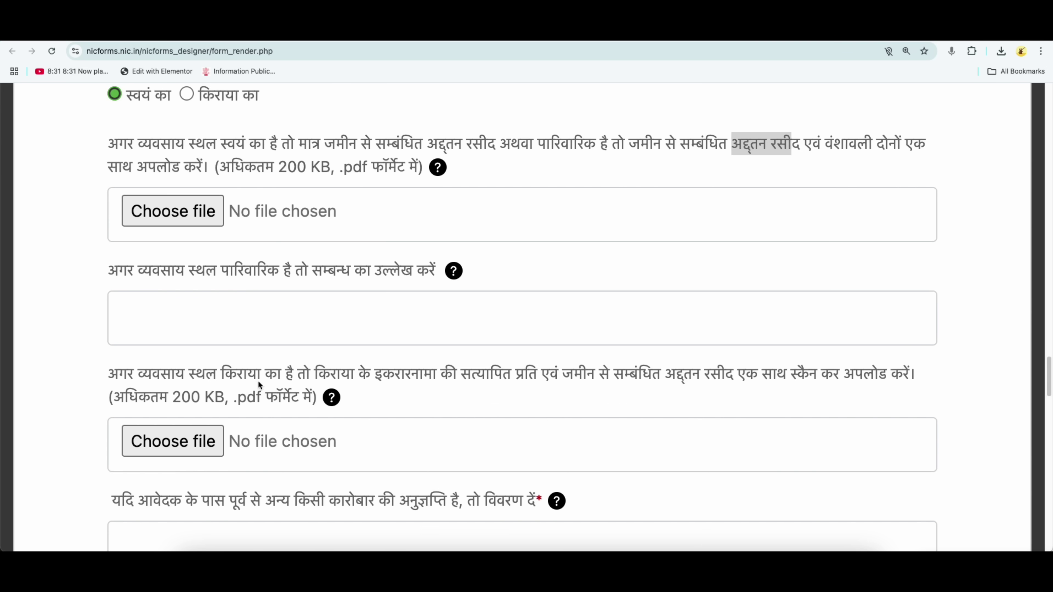
drag(376, 380, 437, 381)
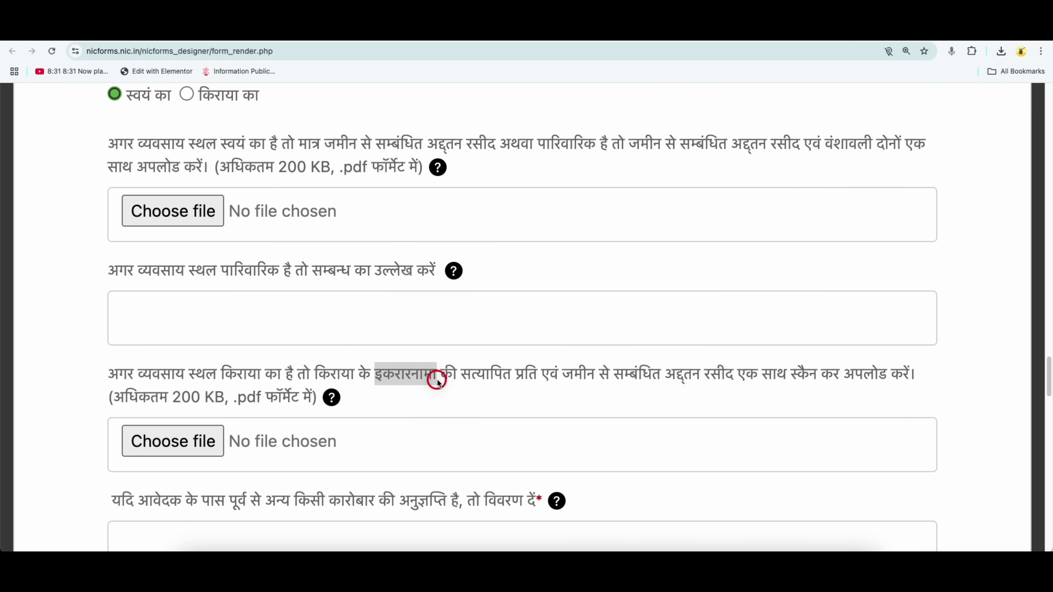
drag(524, 379, 583, 381)
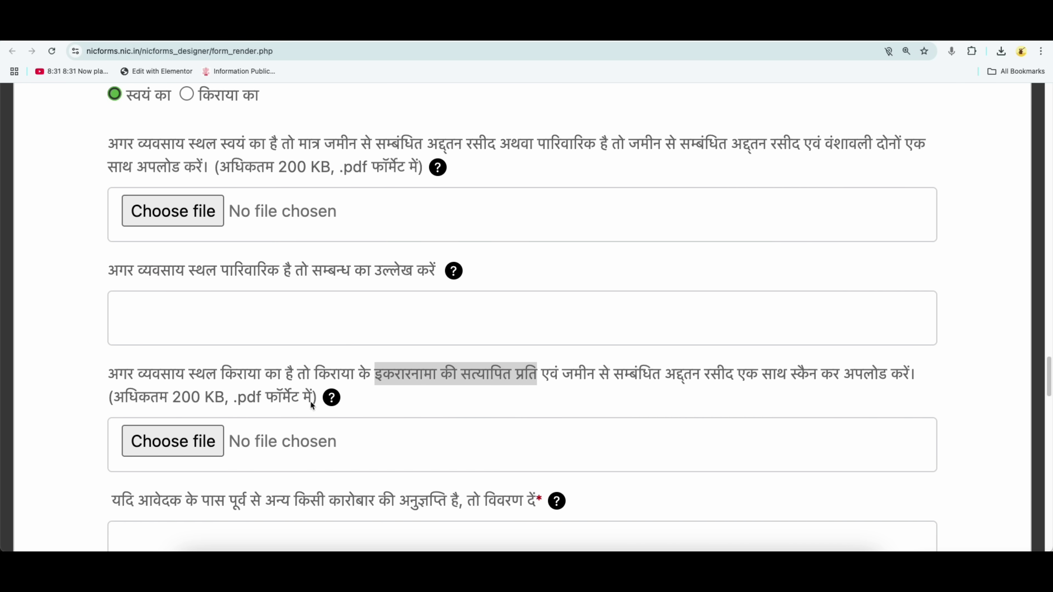
Set the business place type (व्यवसाय स्थल का प्रकार) to किराया का.
scroll(310, 401, up, 3)
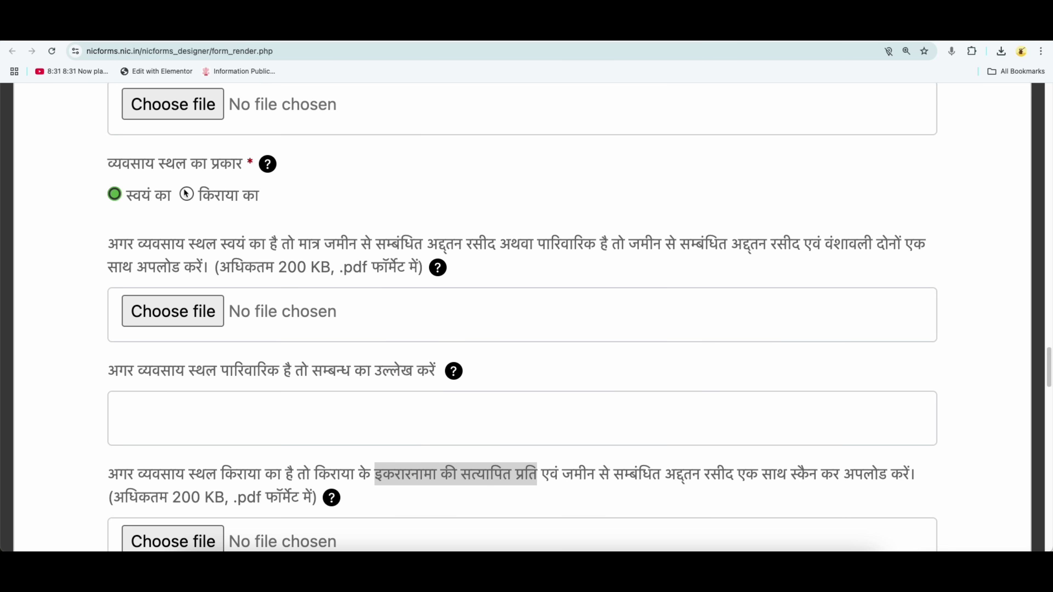
click(186, 193)
scroll(241, 290, down, 1)
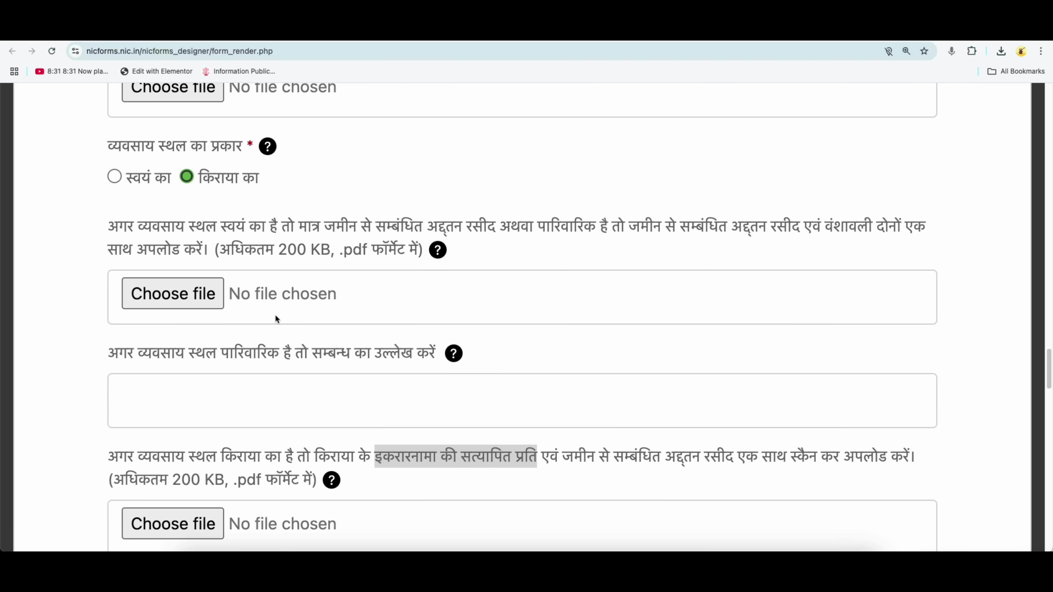
Highlight the सत्यापित प्रति and अद्द्तन रसीद wording in the rented business place upload question.
scroll(277, 332, down, 3)
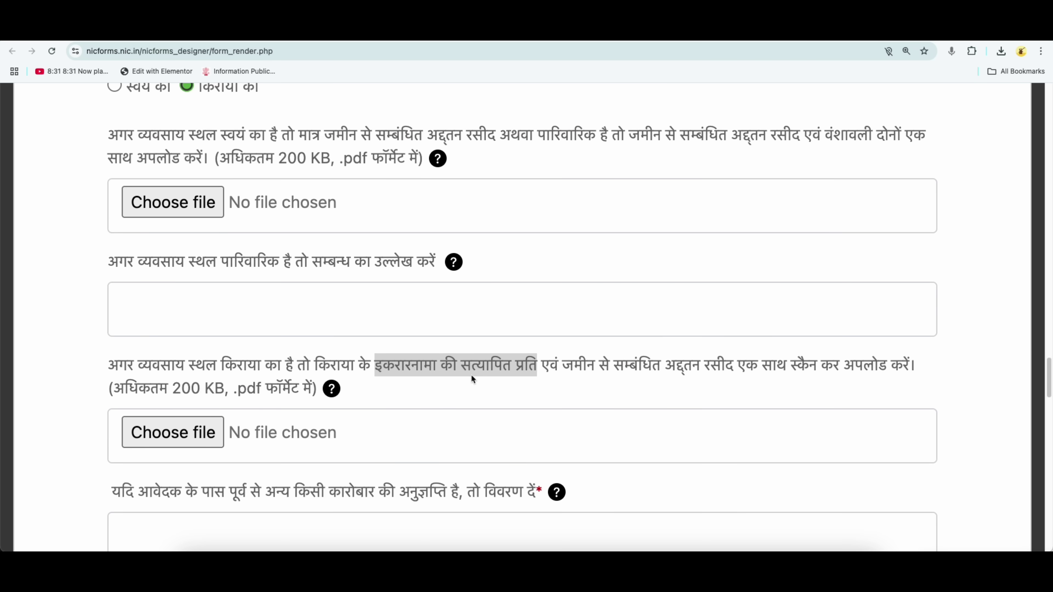
click(424, 368)
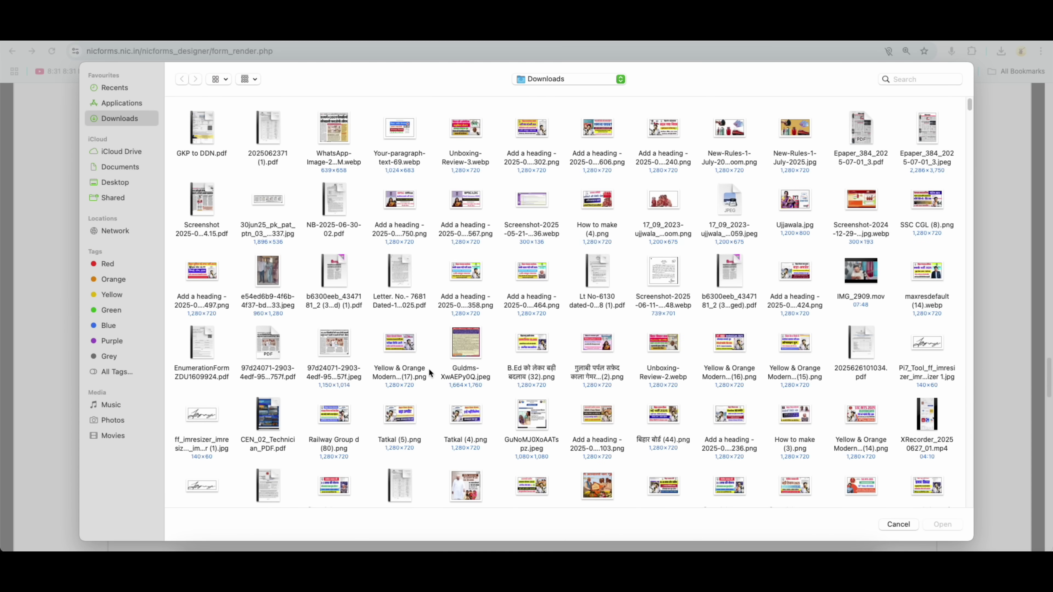
click(898, 525)
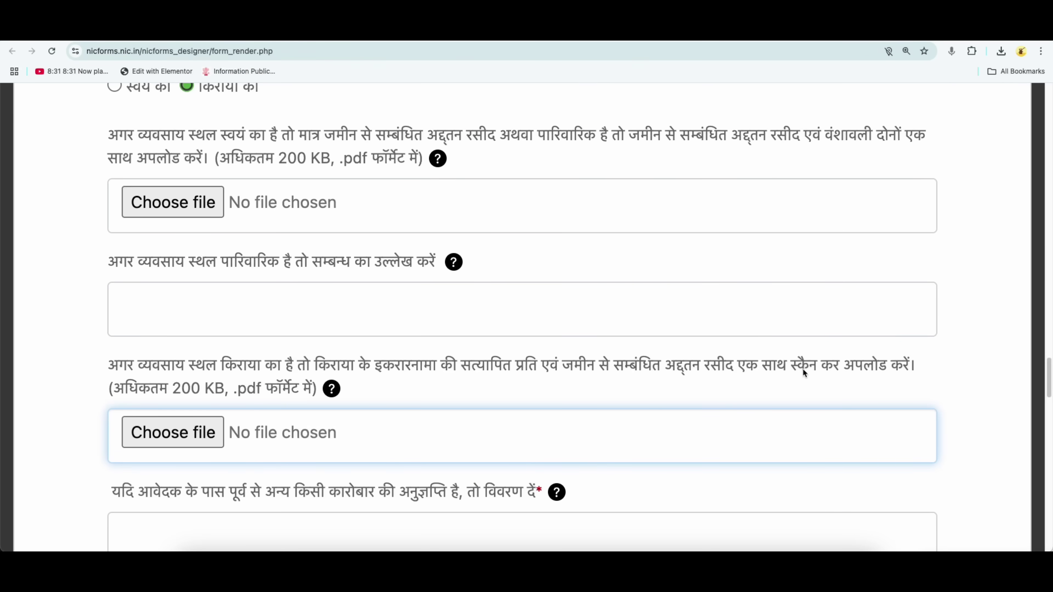
drag(463, 366, 526, 369)
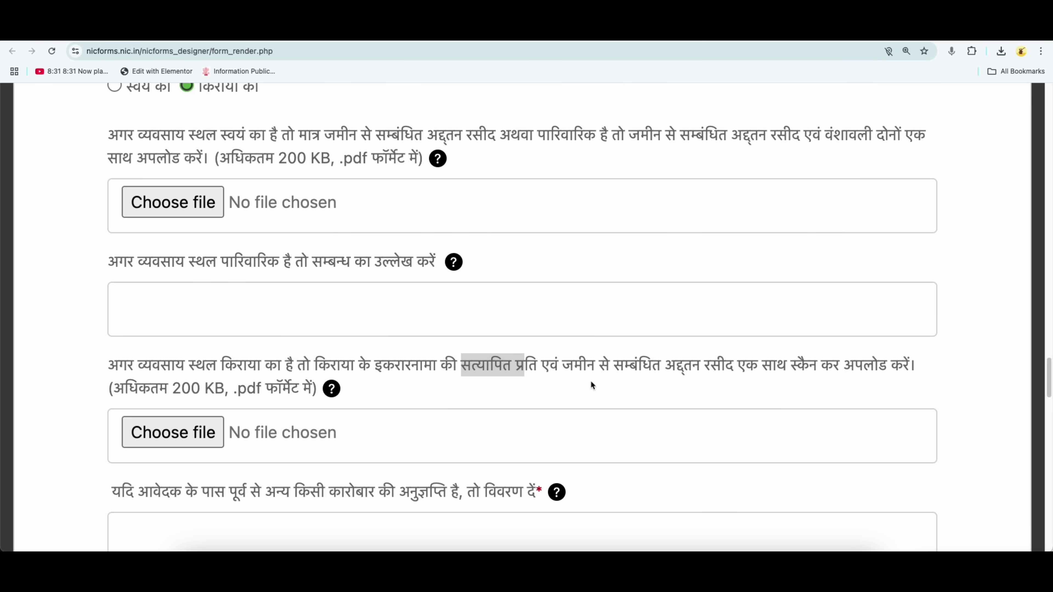
drag(668, 366, 748, 371)
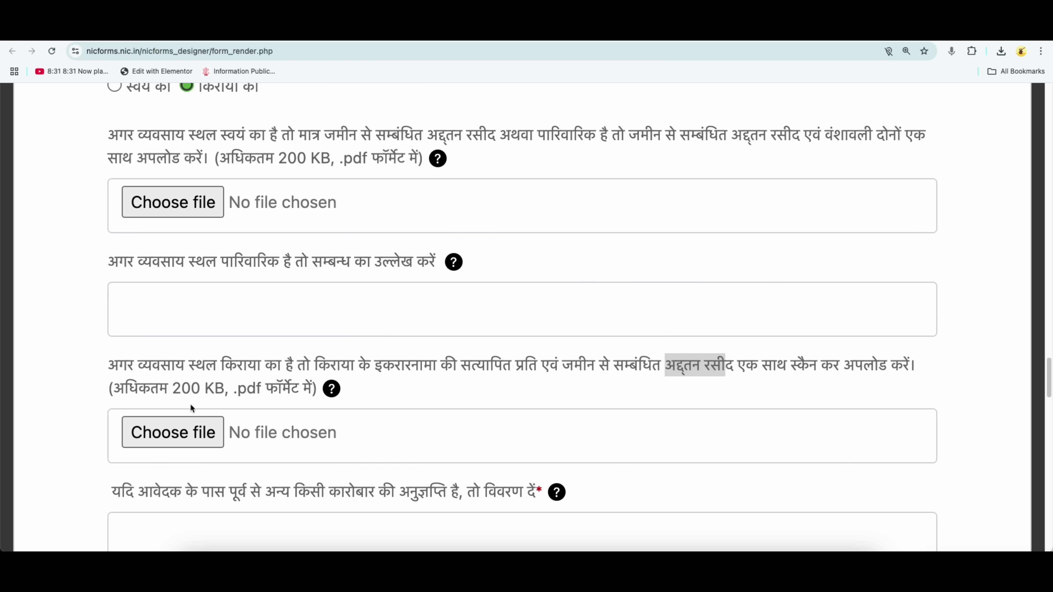
Highlight उल्लंघन in the Essential Commodities Act 1955 conviction question and answer it नहीं.
scroll(336, 438, down, 5)
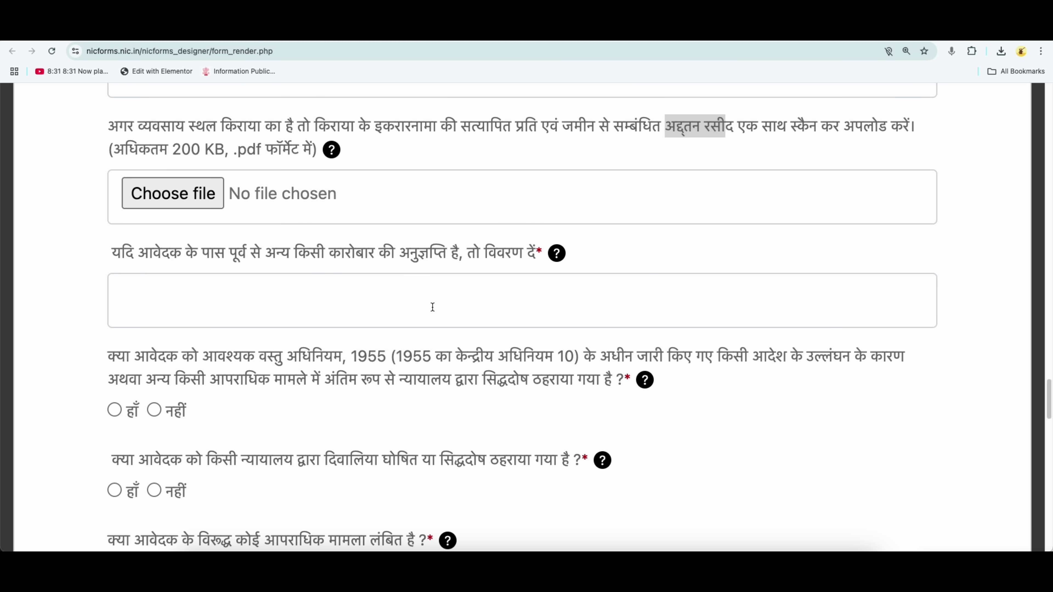
scroll(398, 365, down, 2)
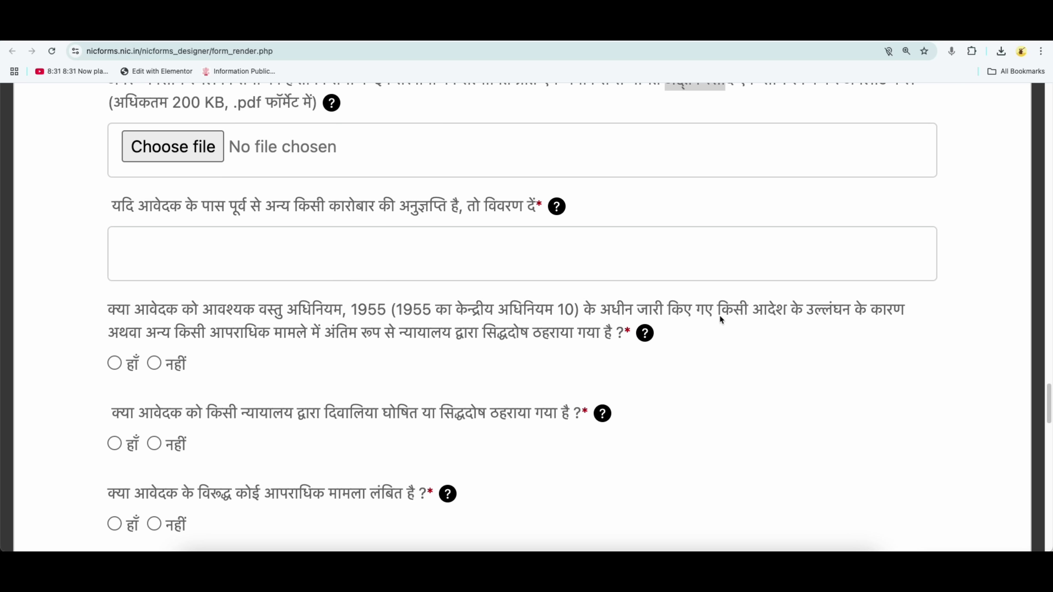
double_click(825, 310)
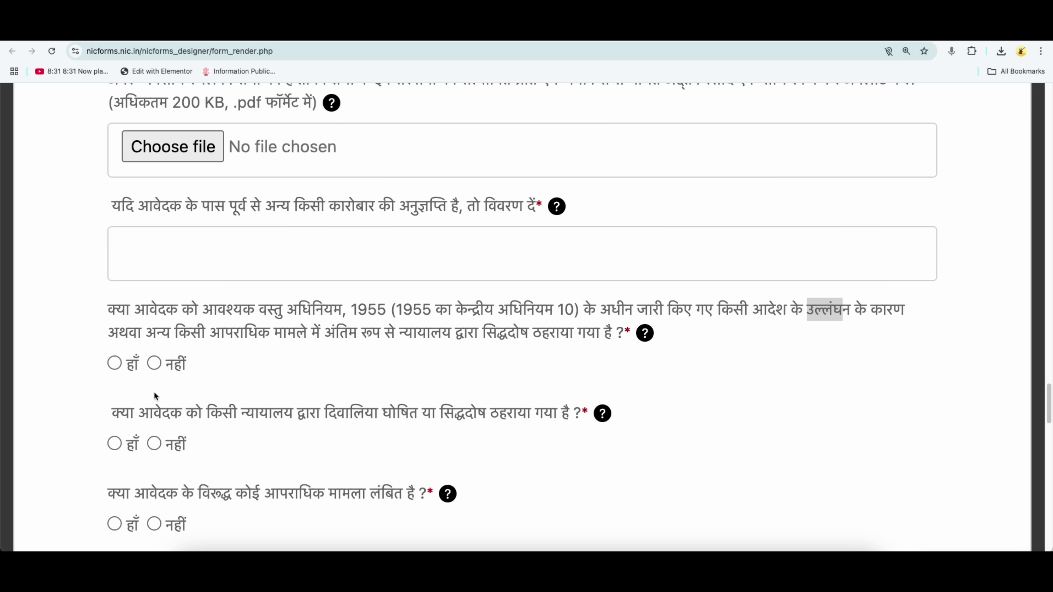
click(154, 363)
scroll(225, 431, down, 1)
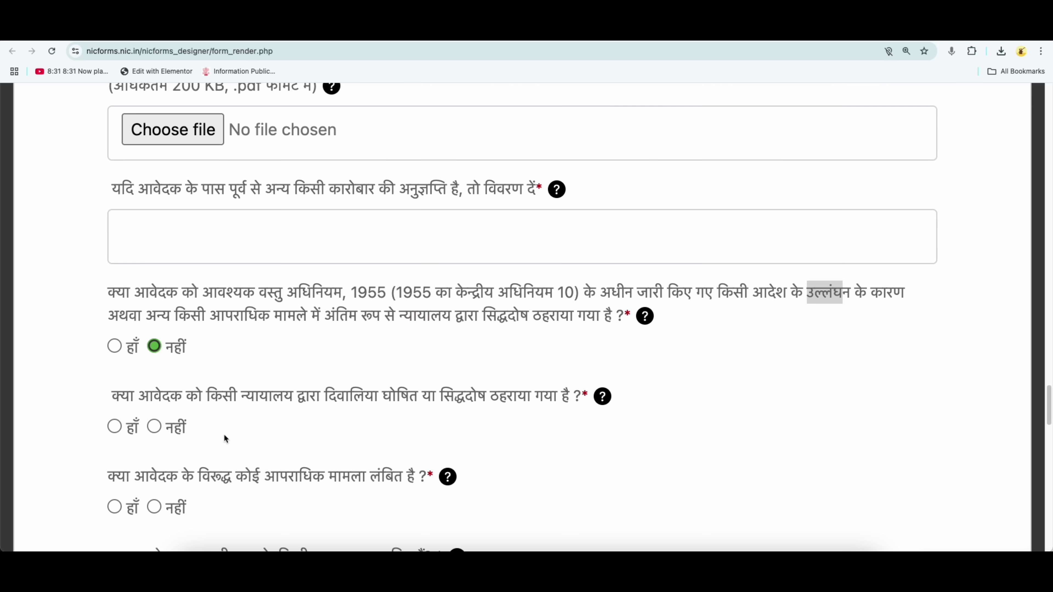
Answer नहीं to the questions on being declared bankrupt or guilty by a court and on pending criminal cases.
scroll(223, 433, down, 3)
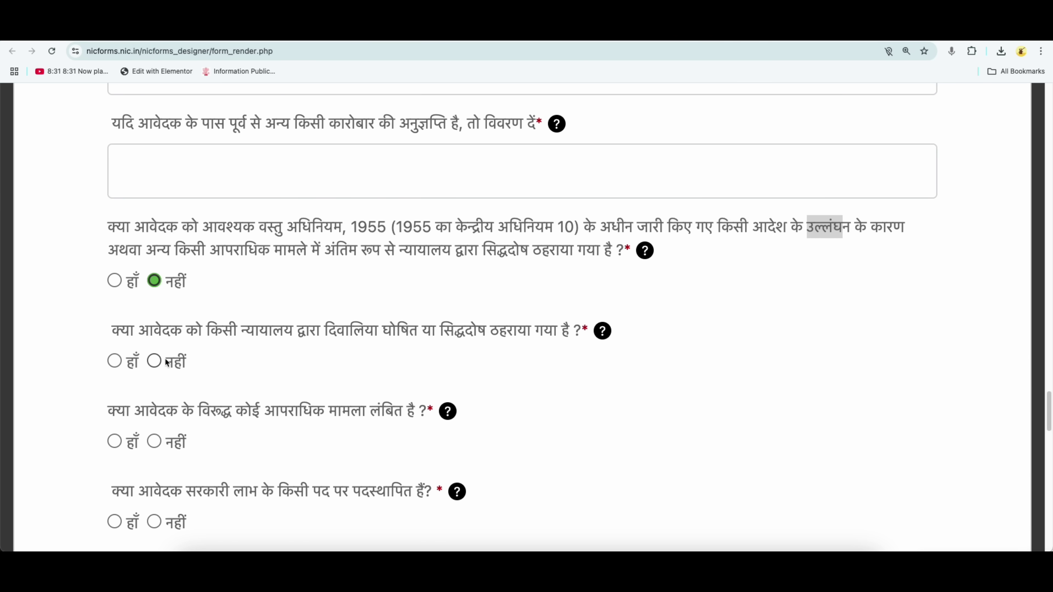
click(153, 361)
scroll(351, 375, down, 1)
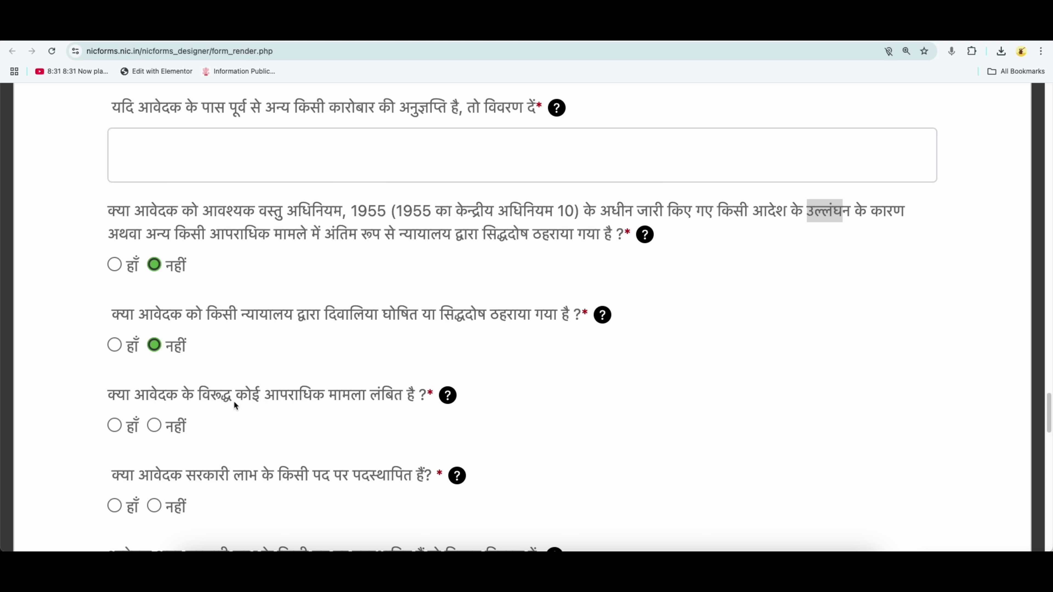
click(154, 431)
Answer नहीं to holding a government post of profit and highlight पदस्थापित हैं in the related details question.
scroll(277, 431, down, 5)
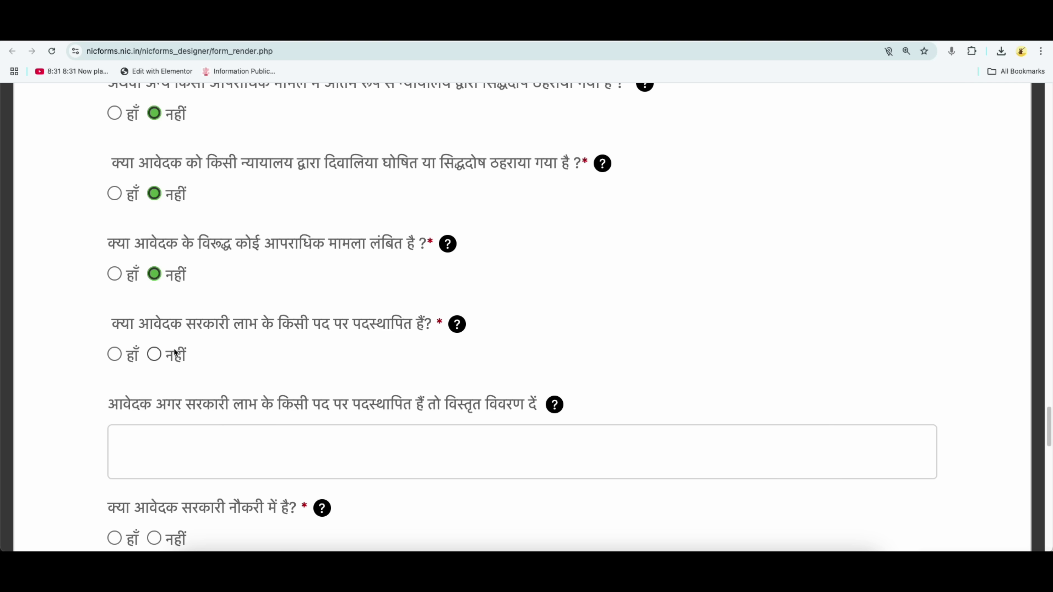
click(154, 355)
scroll(294, 367, down, 1)
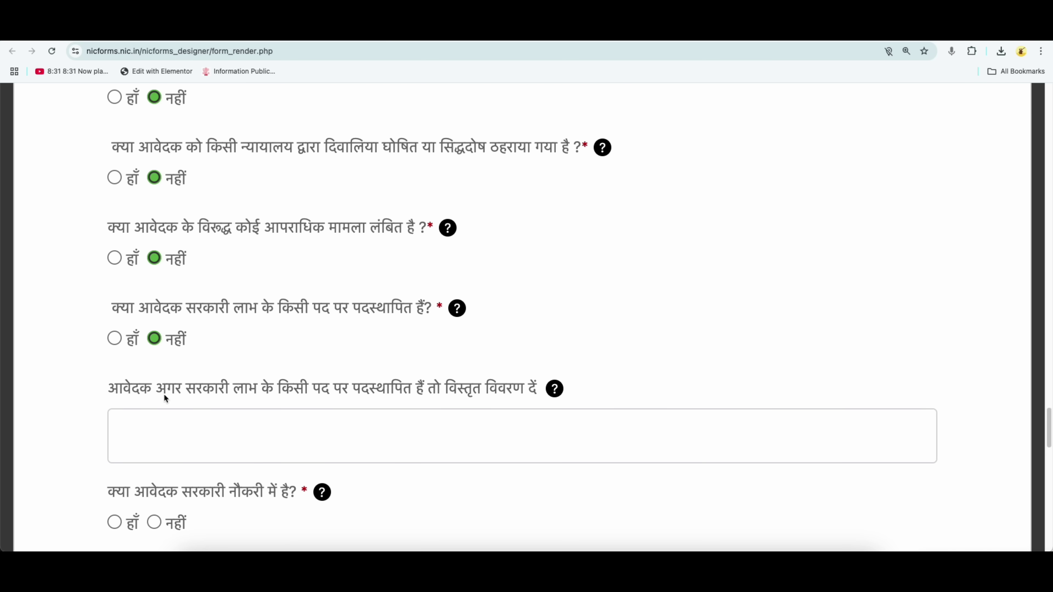
drag(369, 391, 426, 390)
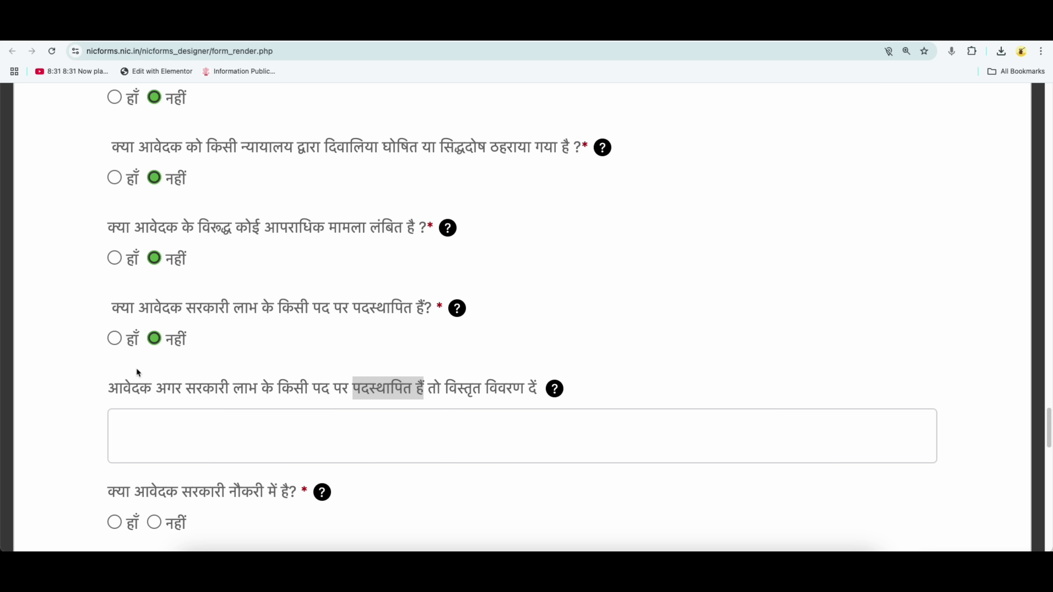
Answer the government job question (क्या आवेदक सरकारी नौकरी में है?) with नहीं.
scroll(320, 390, down, 5)
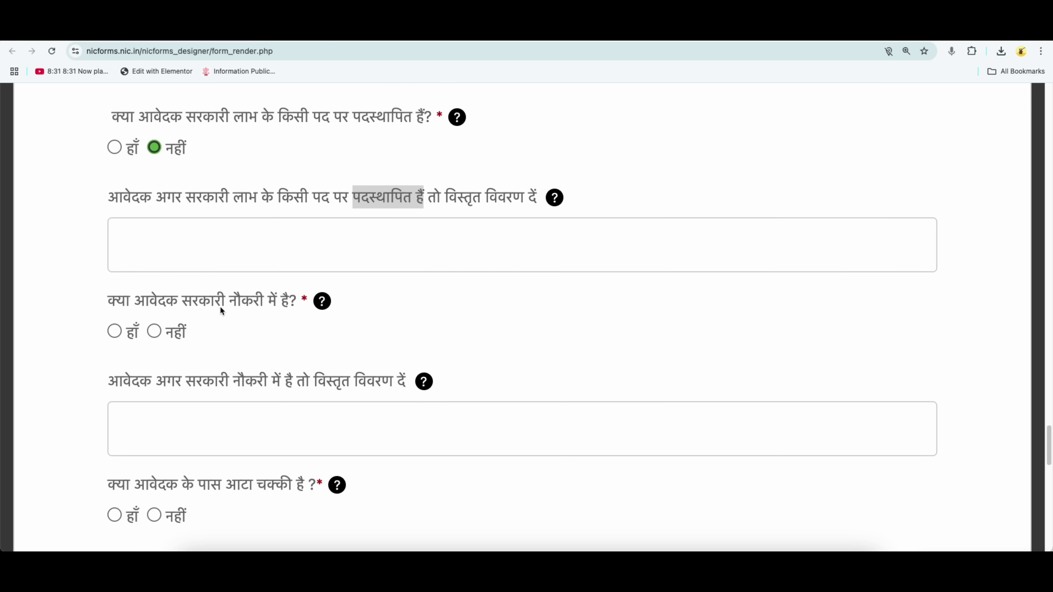
click(114, 331)
click(154, 331)
Answer नहीं to owning a flour mill (आटा चक्की) and to being a close relative of a flour mill owner.
scroll(182, 357, down, 2)
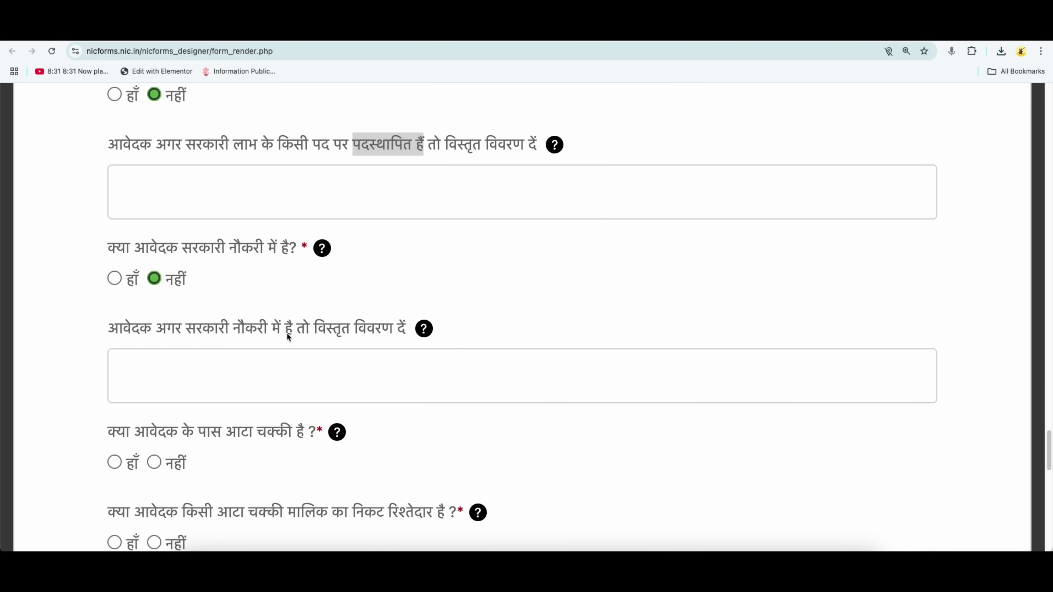
scroll(387, 385, down, 3)
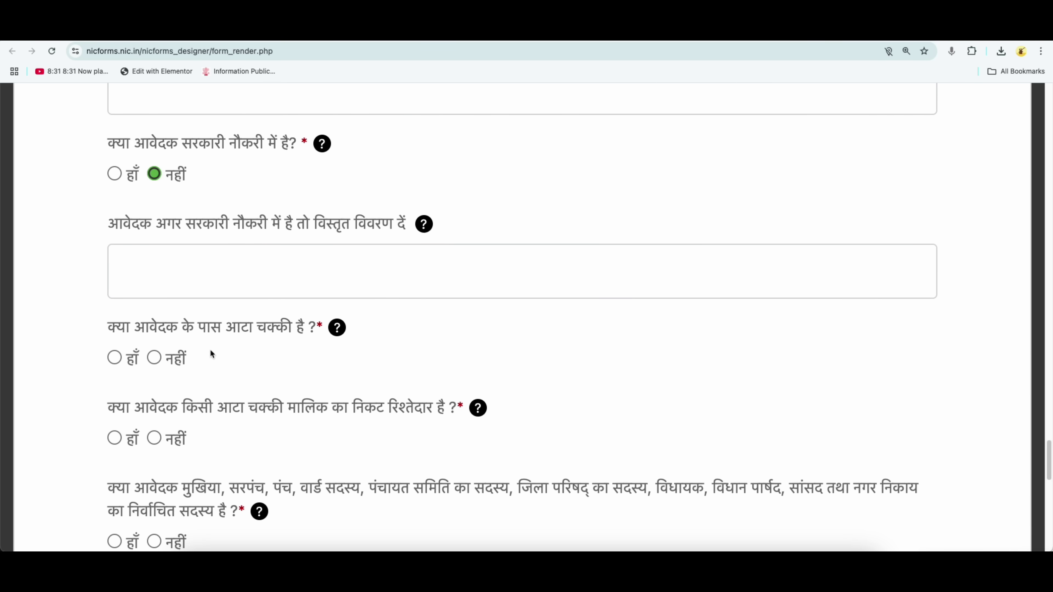
click(209, 353)
click(157, 357)
scroll(360, 379, down, 2)
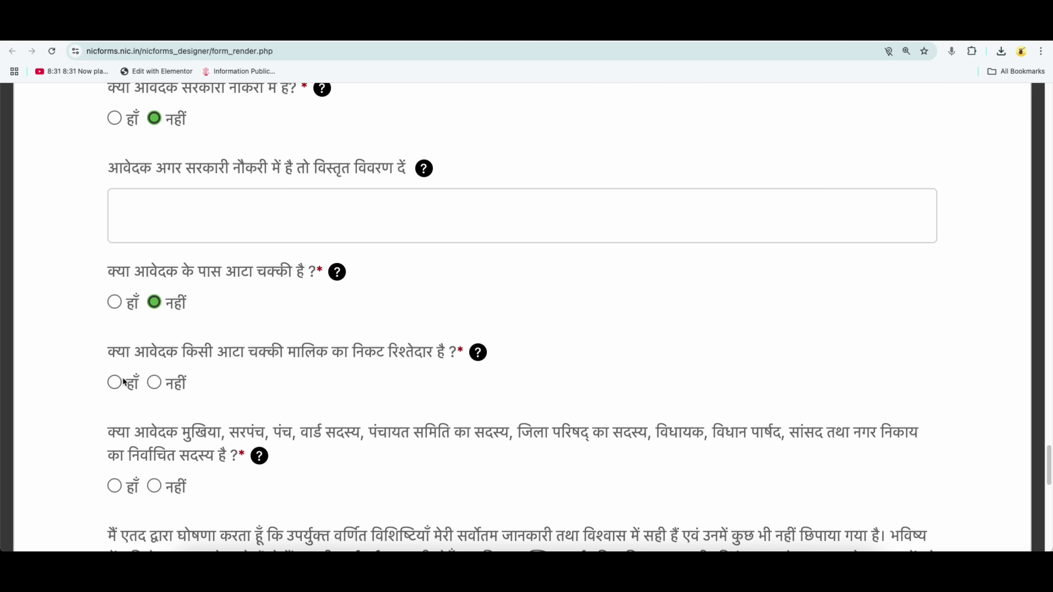
click(154, 382)
Answer नहीं to being an elected representative and highlight कानूनी कार्रवाई in the declaration text.
scroll(342, 391, down, 2)
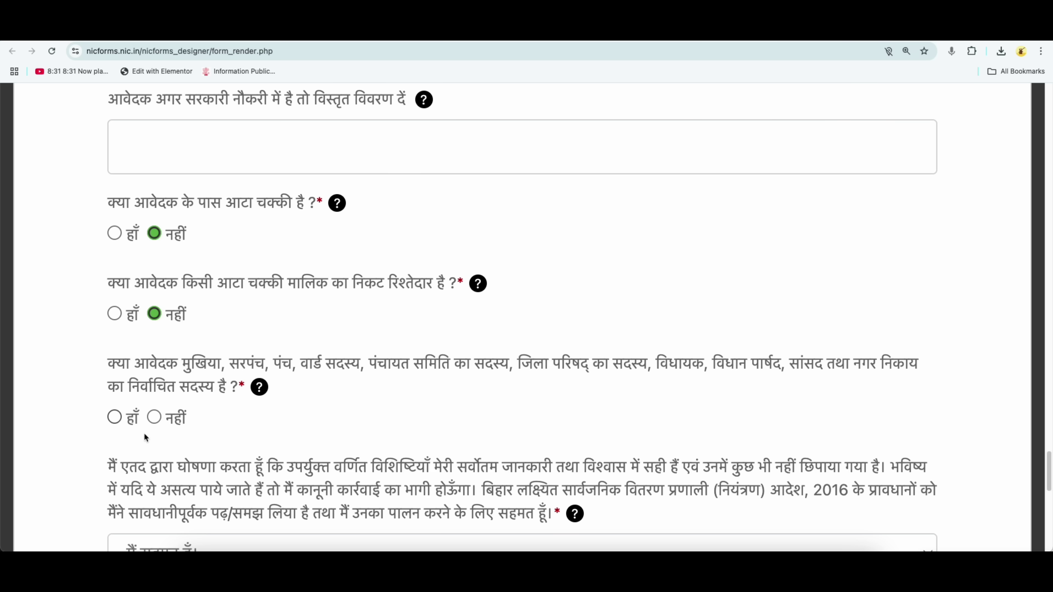
click(158, 422)
scroll(382, 430, down, 3)
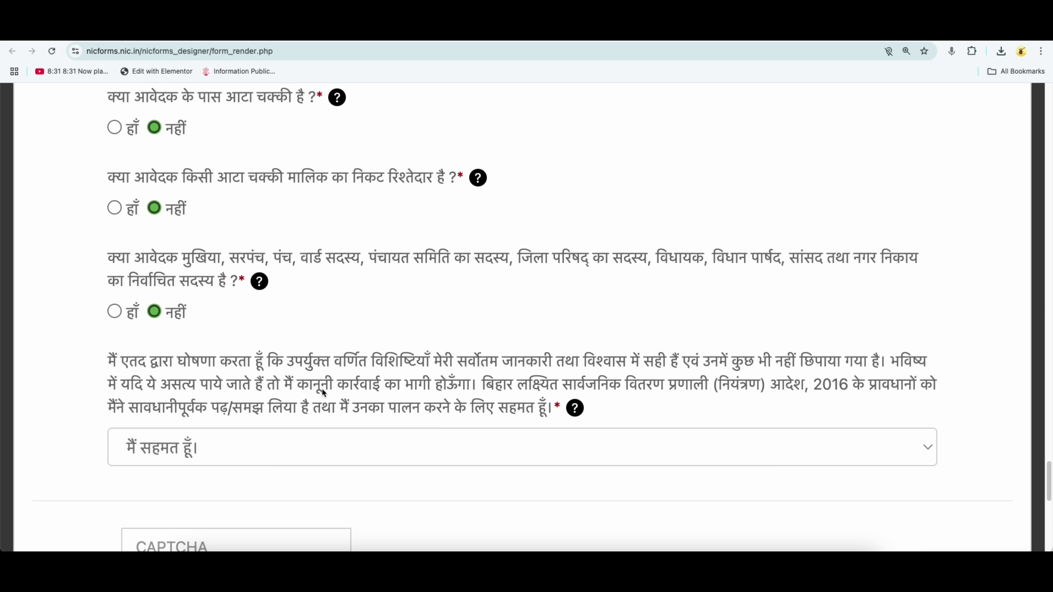
drag(296, 385, 373, 391)
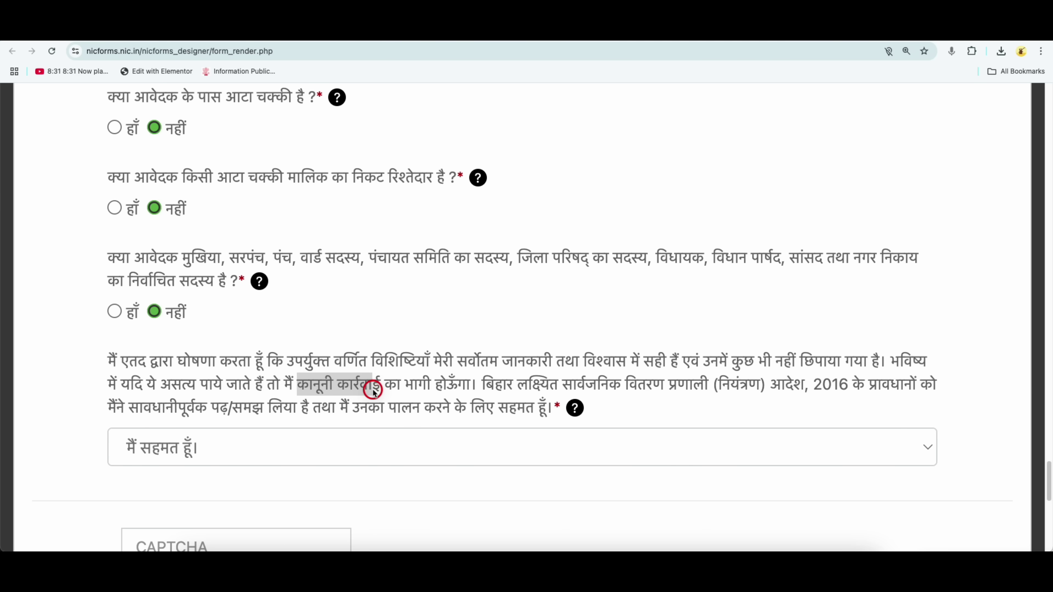
Set the declaration response to मैं सहमत हूँ।.
scroll(355, 430, down, 1)
click(164, 413)
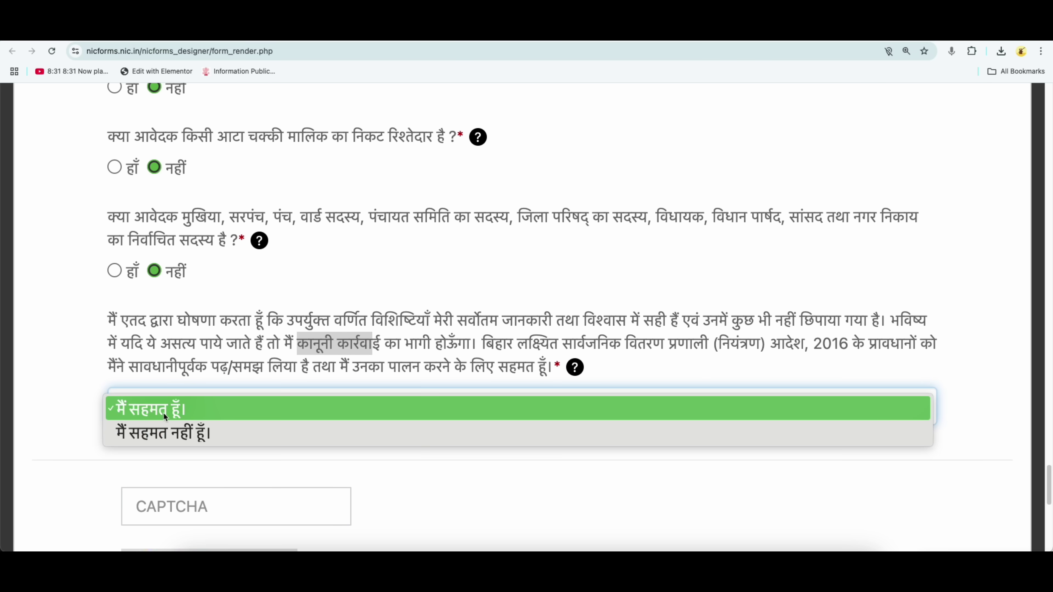
click(166, 412)
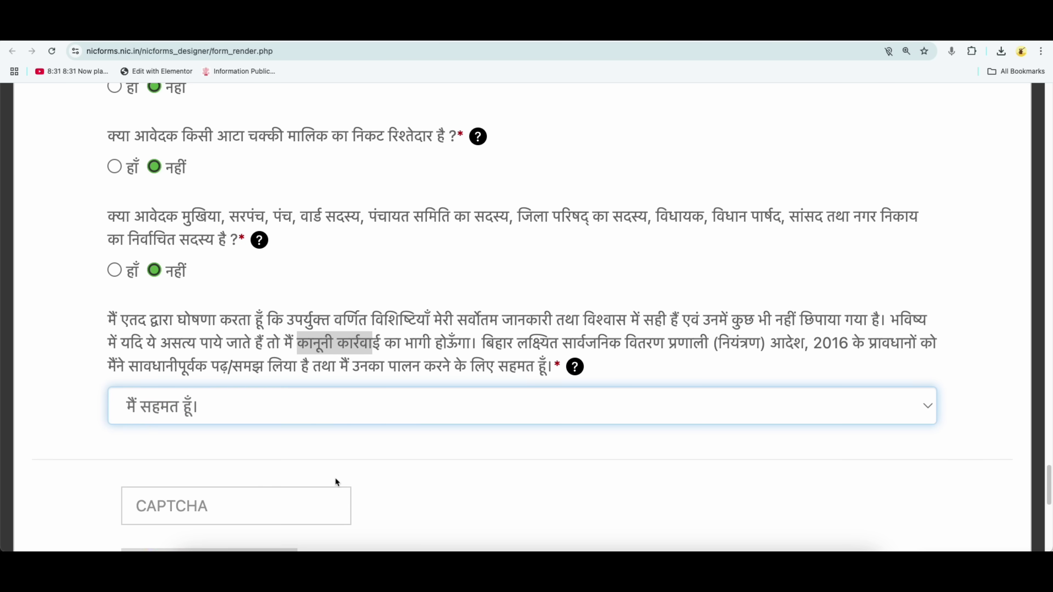
Review the CAPTCHA and submission section, and choose to print the receipt for the saved response.
scroll(335, 477, down, 2)
scroll(277, 416, down, 2)
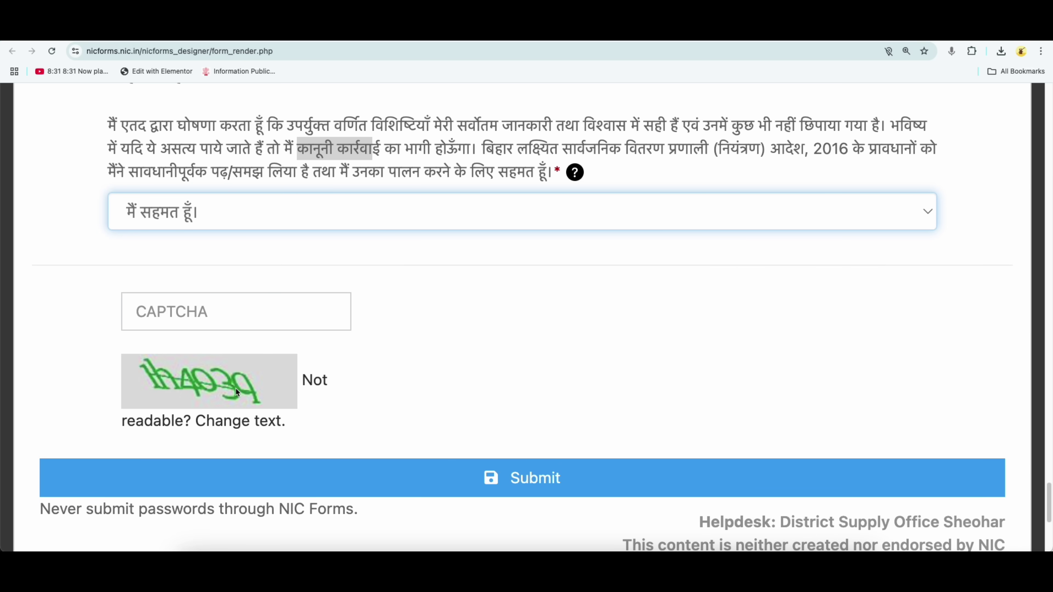
scroll(423, 430, down, 2)
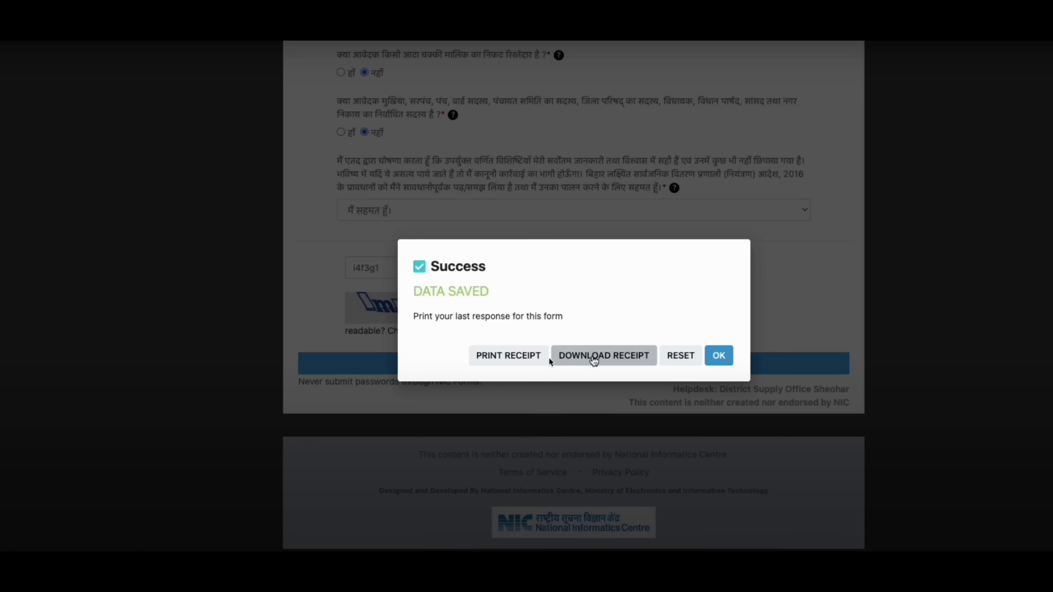
click(534, 358)
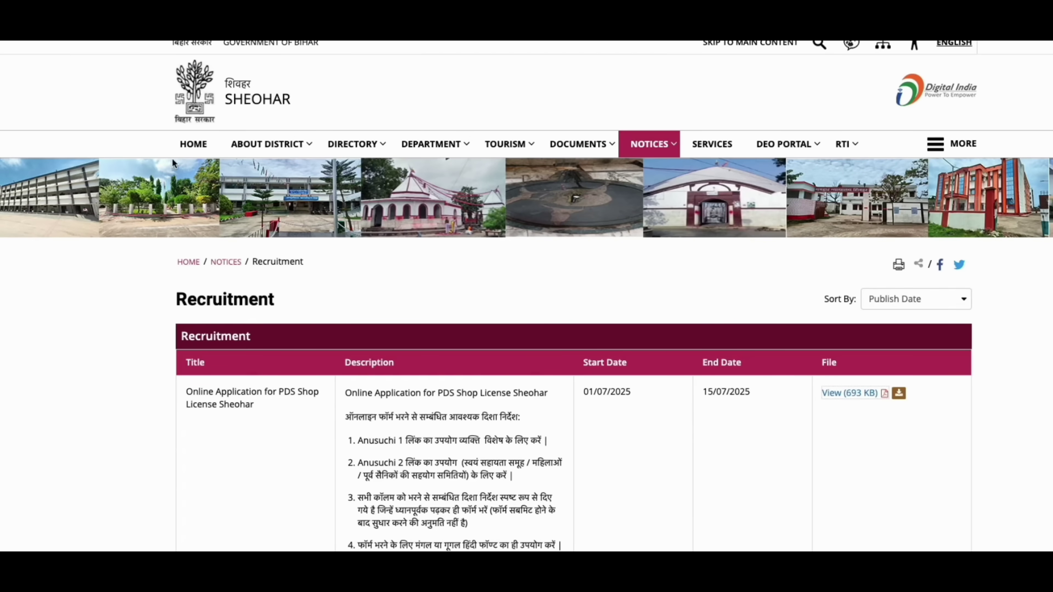
Go from the Recruitment notices to the Sheohar district home page and look through its contents.
scroll(143, 276, down, 15)
scroll(145, 275, up, 15)
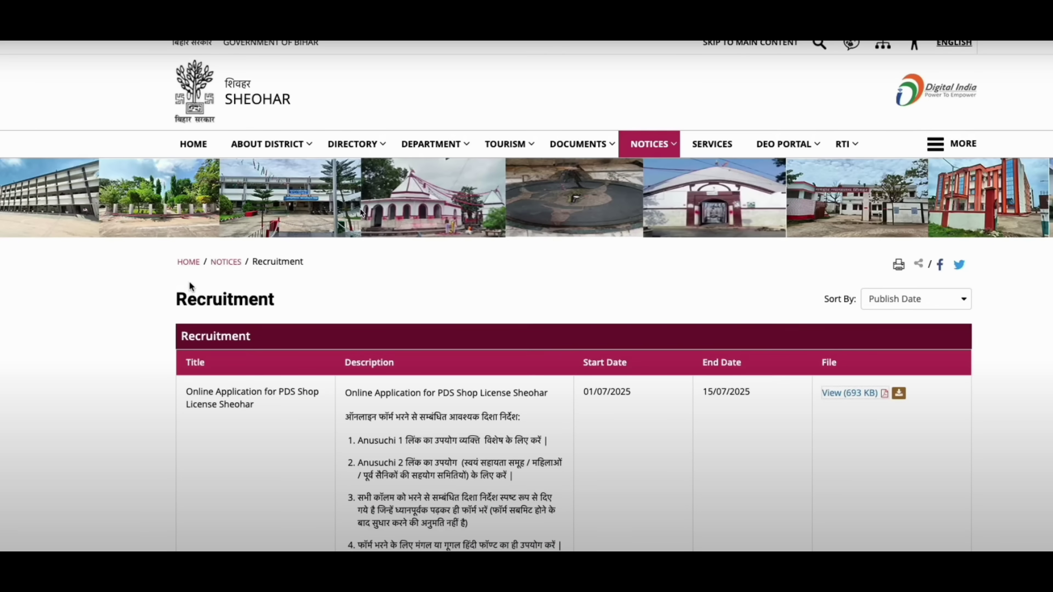
click(188, 263)
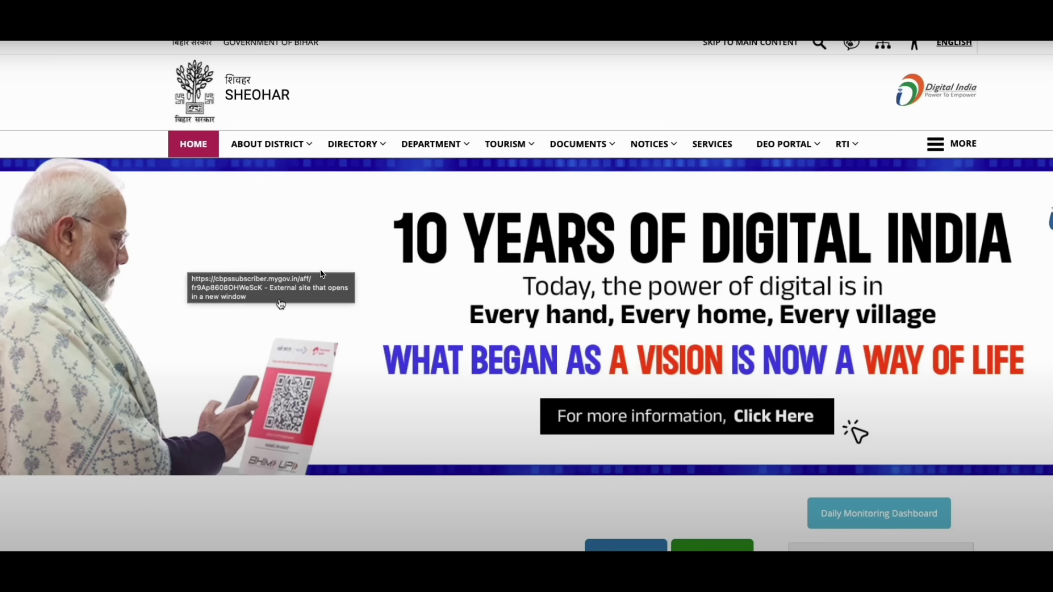
scroll(467, 289, down, 20)
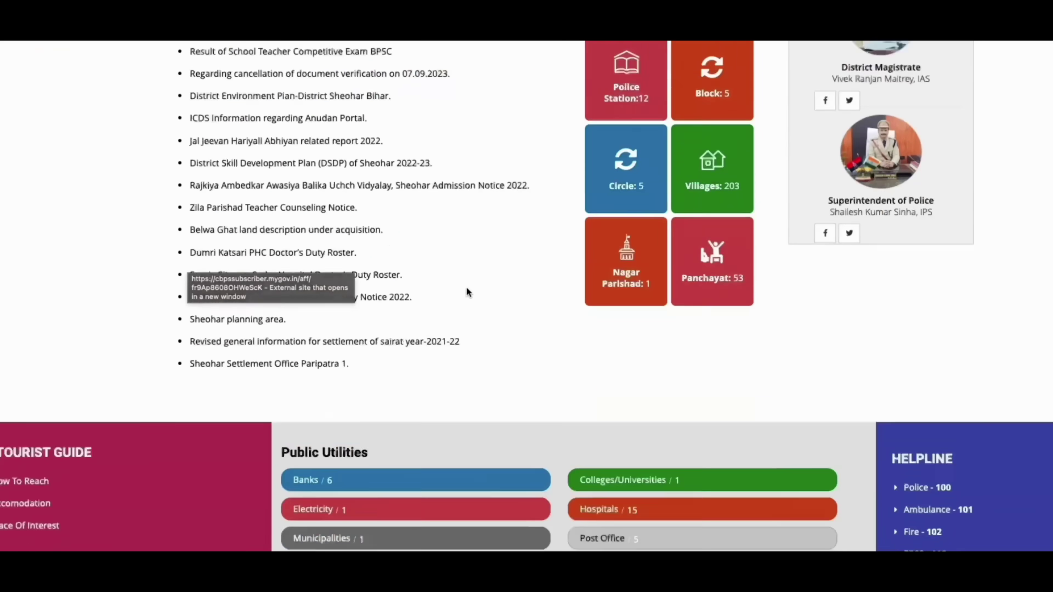
scroll(482, 288, up, 18)
scroll(482, 289, up, 4)
Open the district's Recruitment notices and follow the Anusuchi 2 application link for self-help groups and cooperative committees.
mouse_move(649, 143)
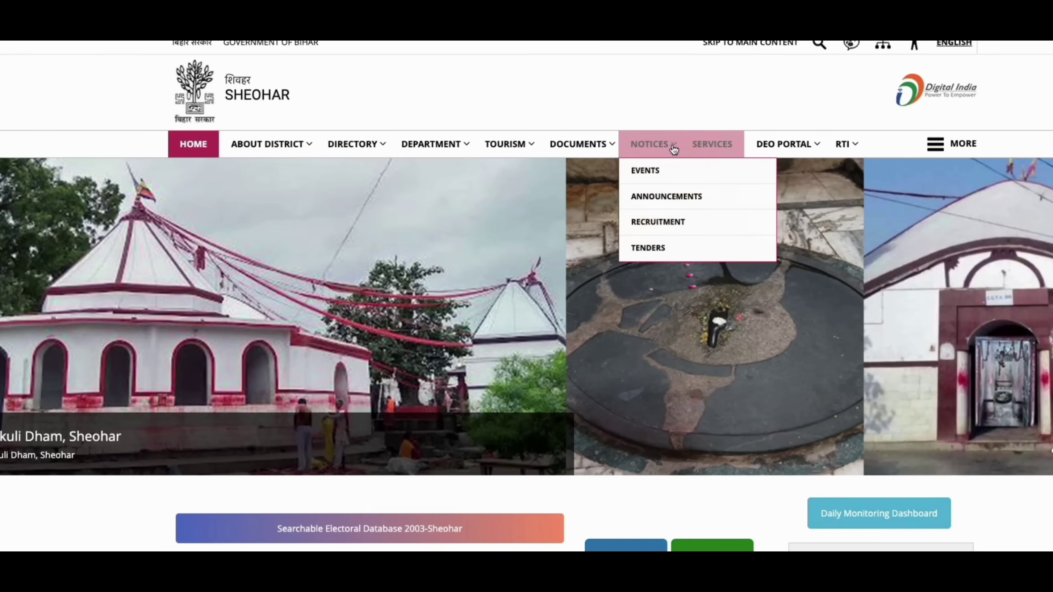
click(667, 224)
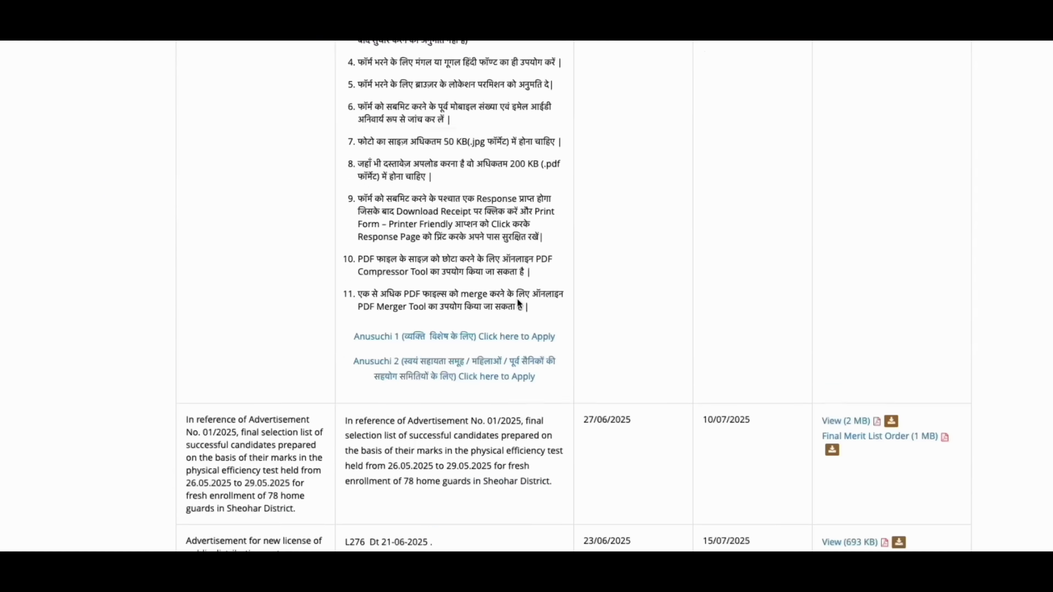
scroll(517, 298, down, 2)
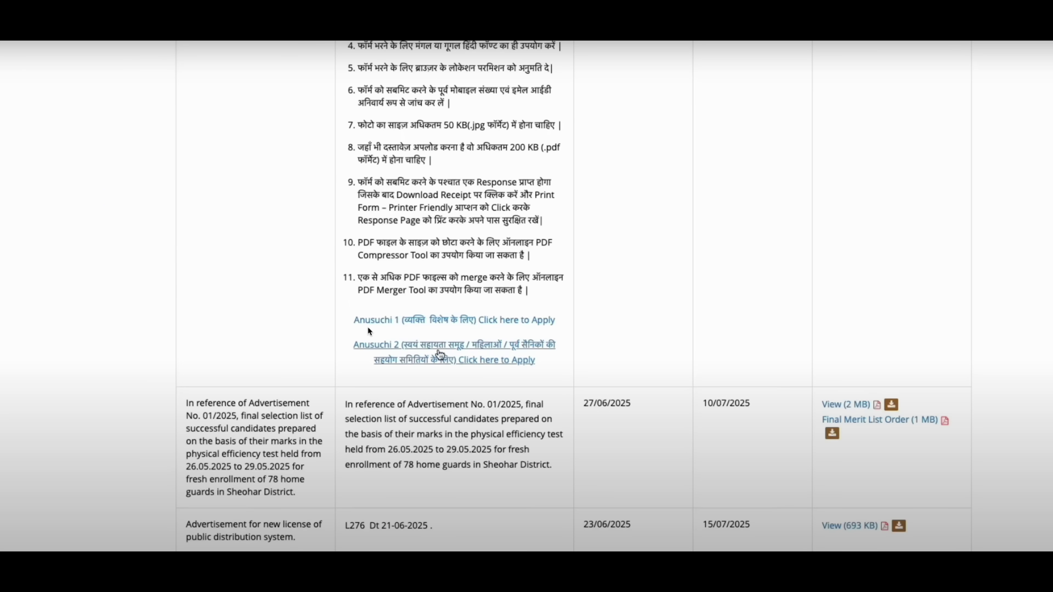
click(483, 346)
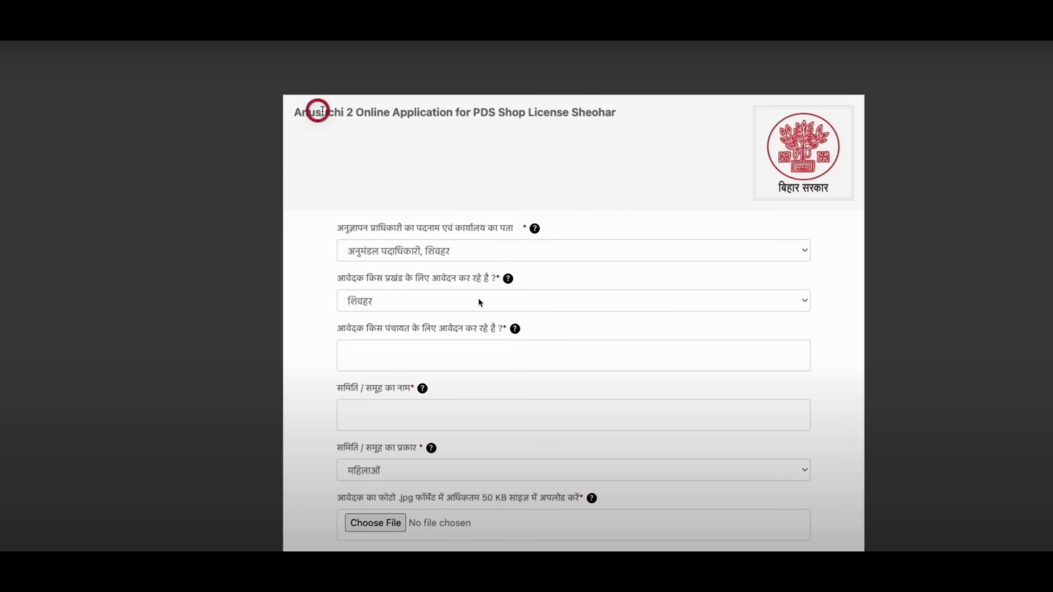
Look through the Anusuchi 2 PDS shop license form down to its declaration and CAPTCHA section.
scroll(478, 298, down, 4)
scroll(368, 241, down, 15)
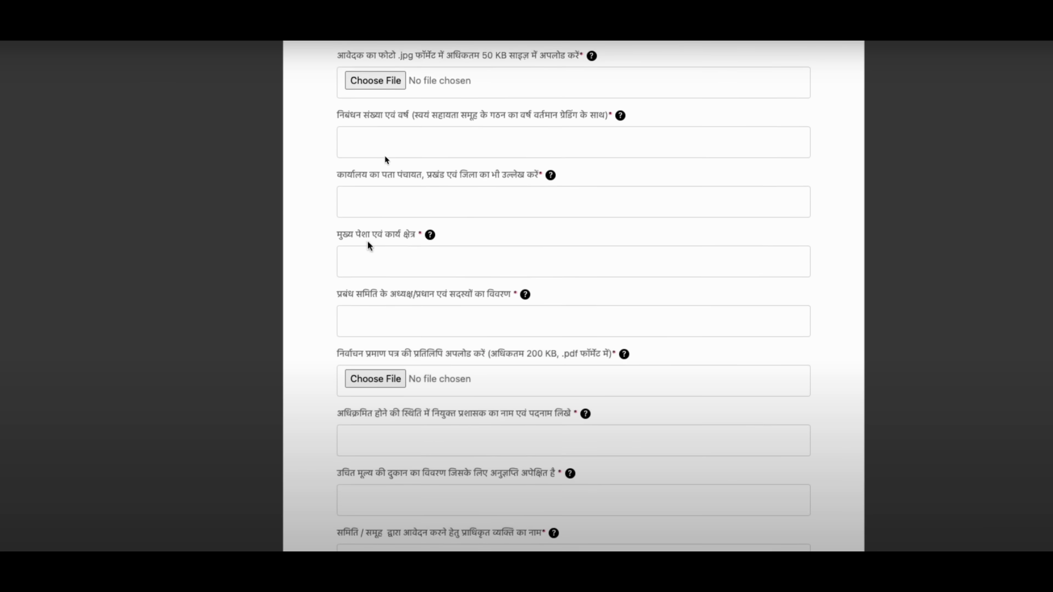
scroll(371, 243, down, 20)
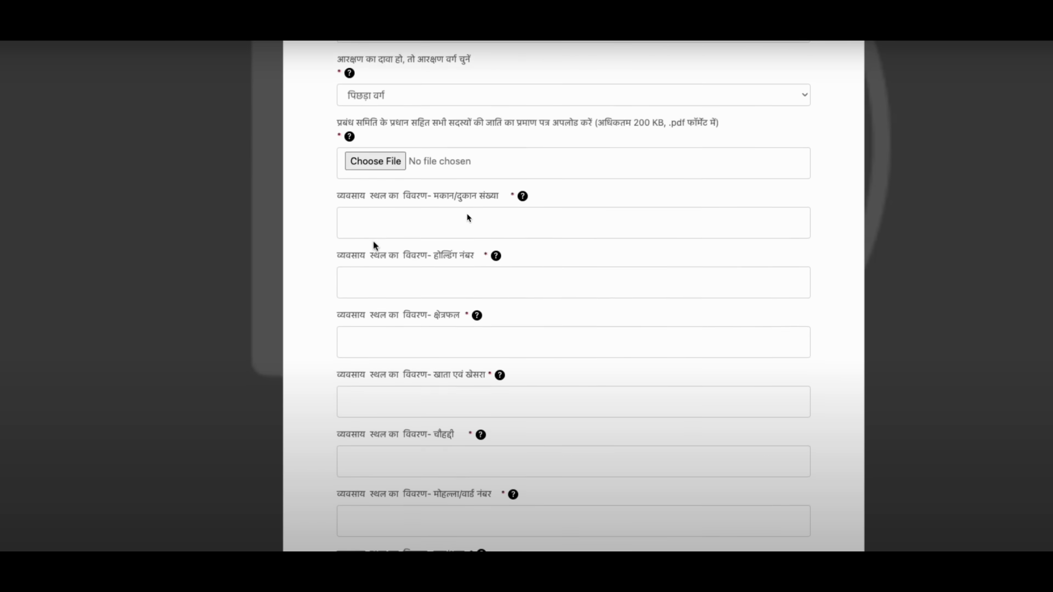
scroll(374, 242, down, 10)
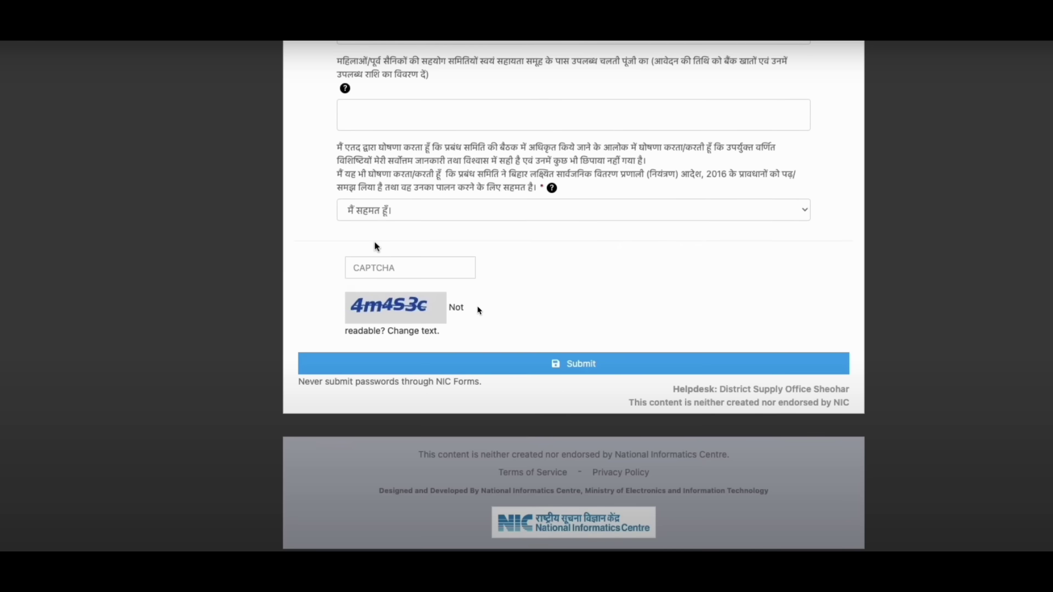